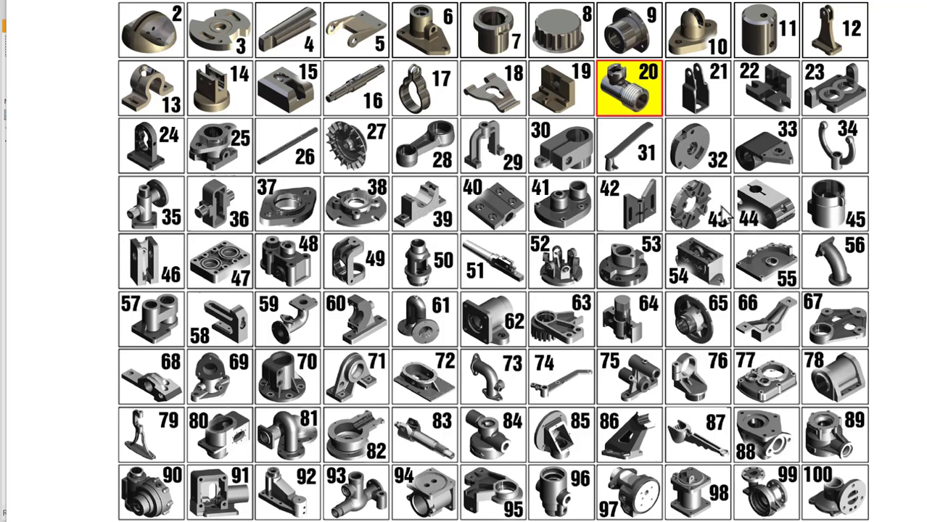
- Switch to Autodesk Inventor, create a metric Standard (mm).ipt part and start a 2D sketch on the XY plane
mouse_move(530, 520)
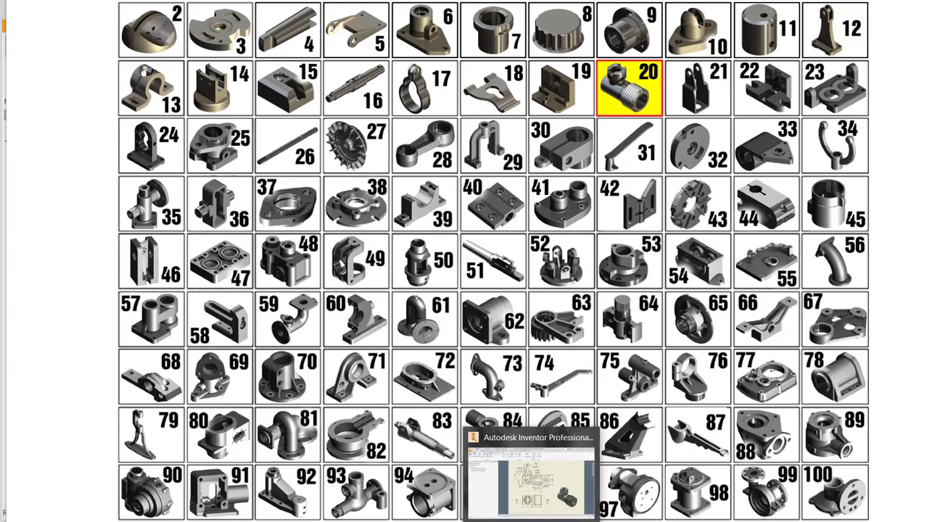
left_click(530, 480)
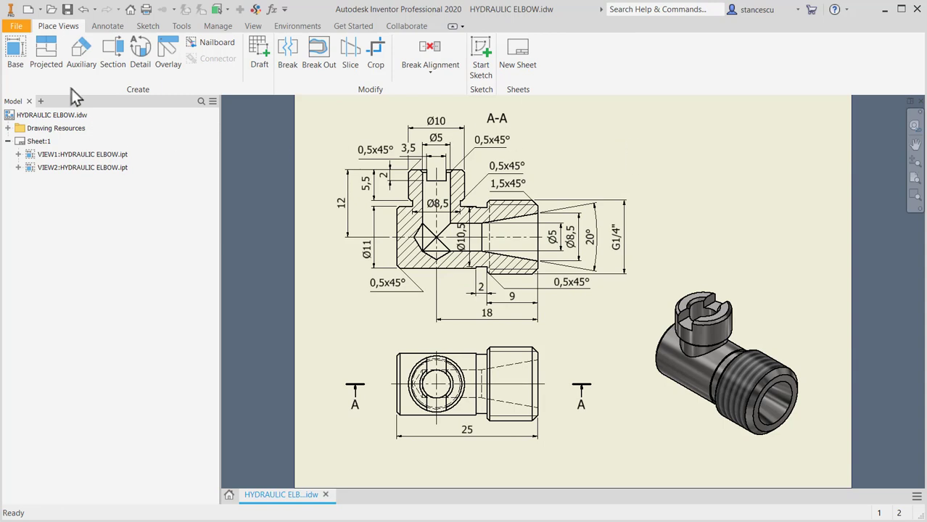
left_click(27, 10)
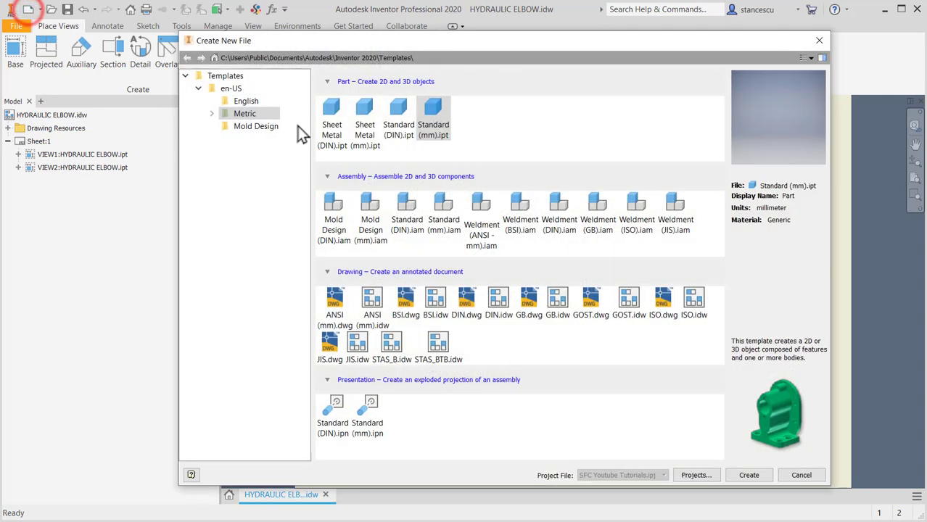
double_click(434, 109)
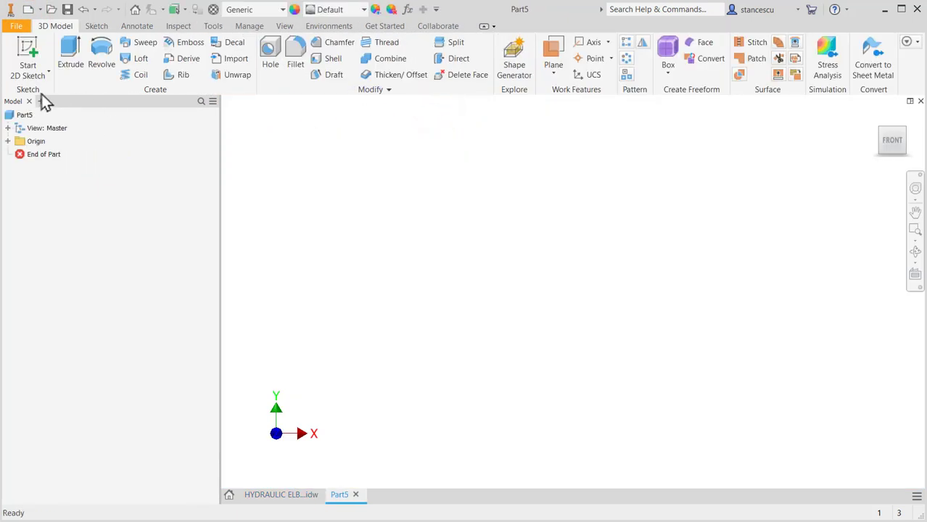
left_click(29, 59)
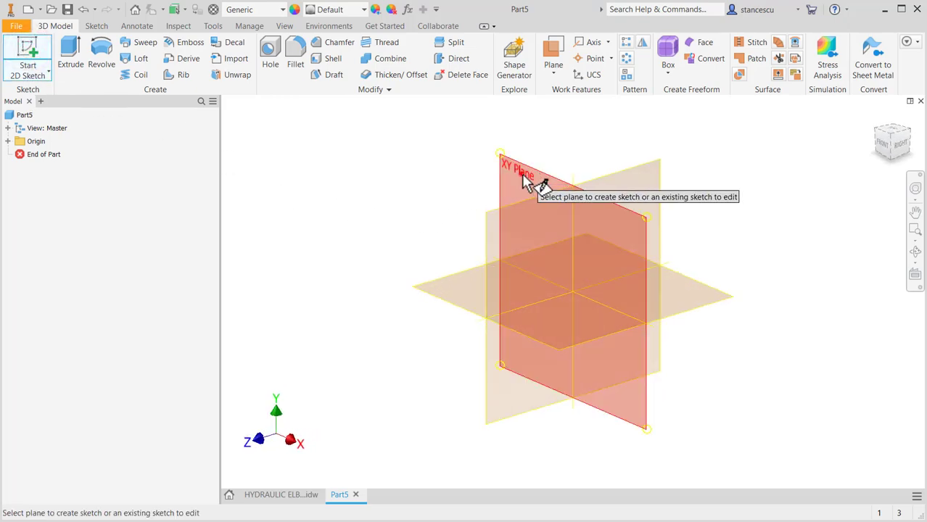
left_click(521, 174)
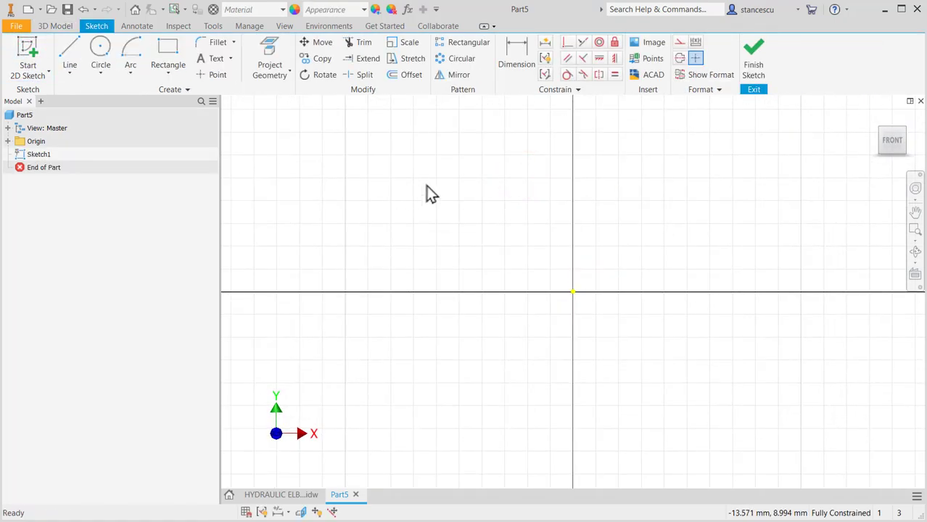
- Examine the dimensions of section A-A and the top view in the HYDRAULIC ELBOW drawing
left_click(296, 495)
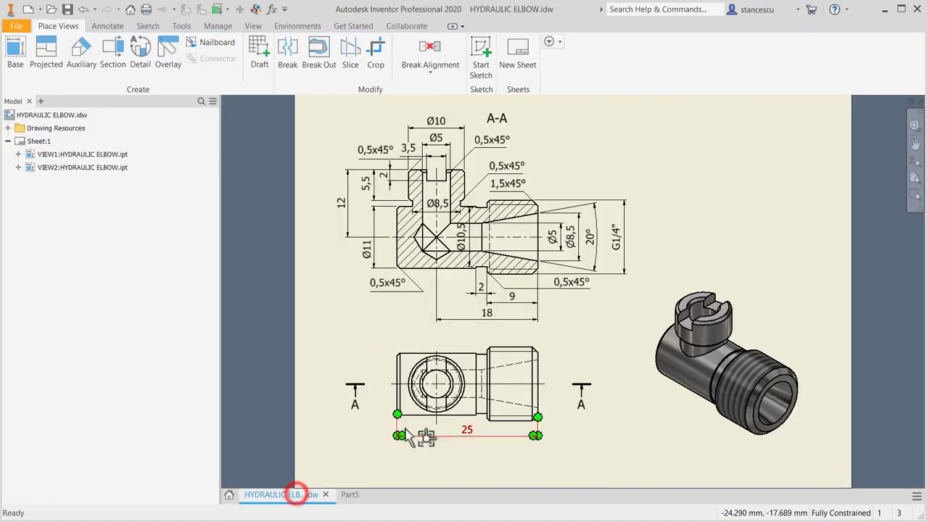
scroll(460, 251, "up", 3)
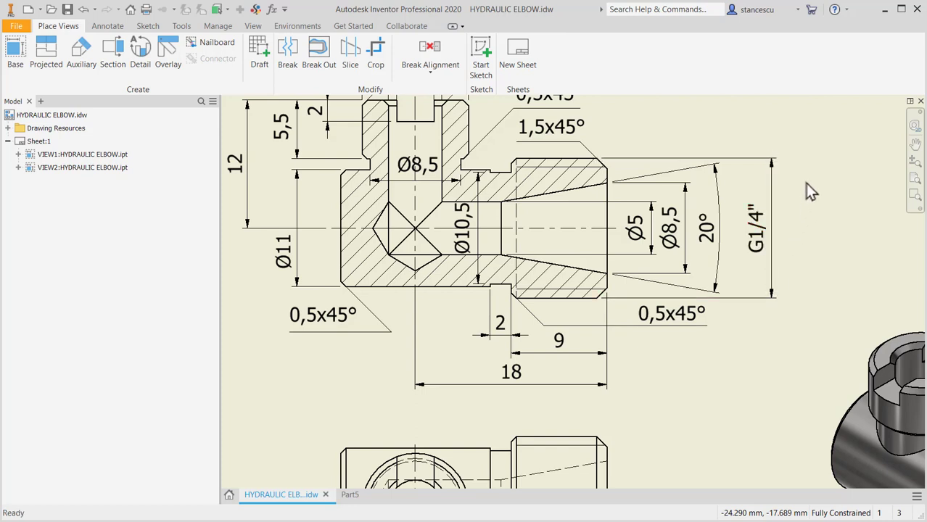
middle_click_drag(812, 239, 810, 293)
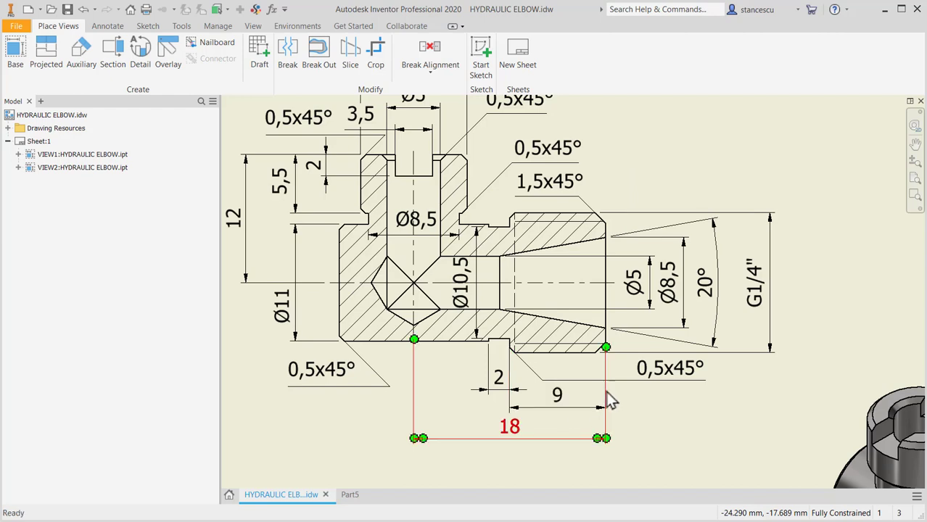
middle_click_drag(696, 428, 709, 184)
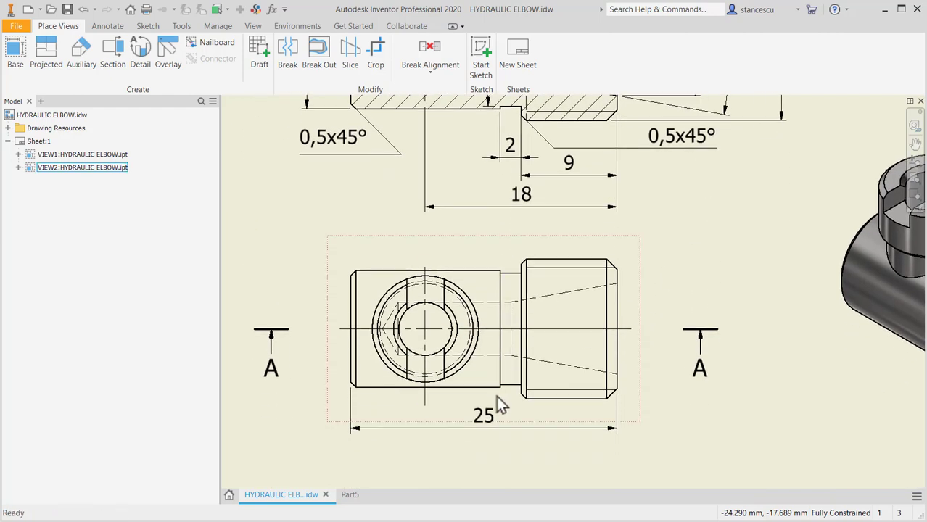
mouse_move(663, 263)
middle_mouse_down()
mouse_move(617, 382)
mouse_move(667, 462)
middle_mouse_up()
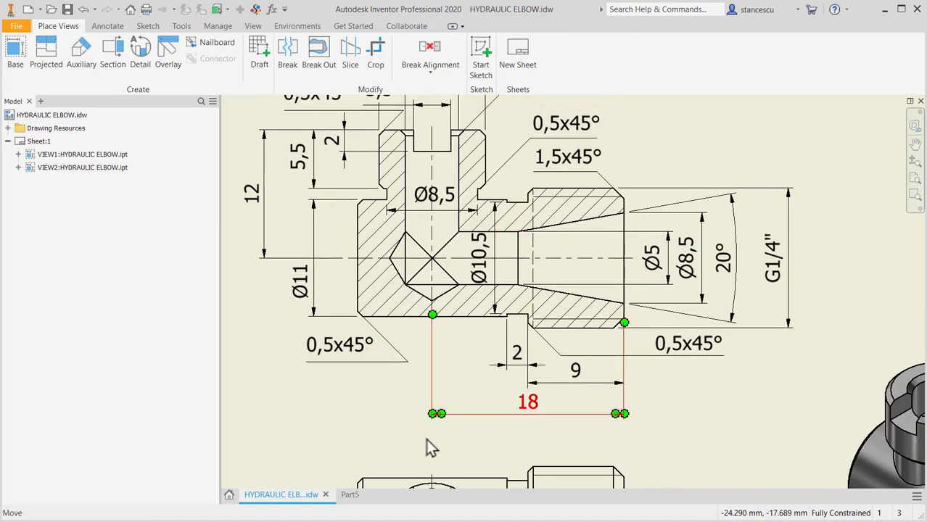
- In the part sketch, draw a closed stepped profile on the horizontal axis, about 23 mm long, with a raised right end about 6.6 mm long and 8 mm high
left_click(349, 498)
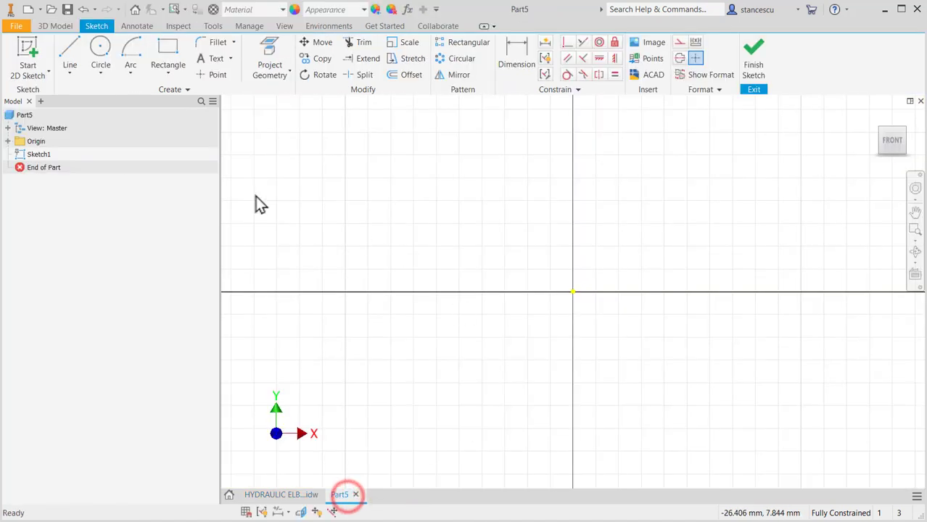
left_click(74, 51)
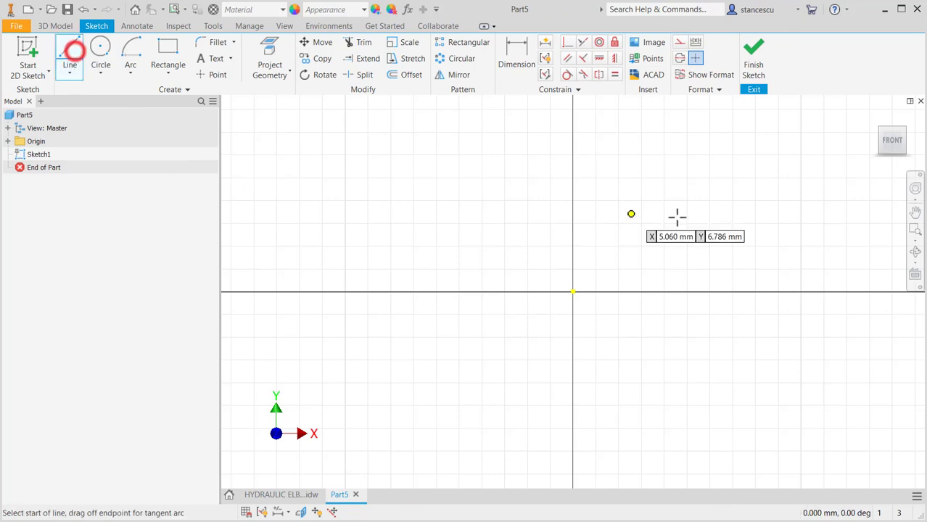
left_click(796, 292)
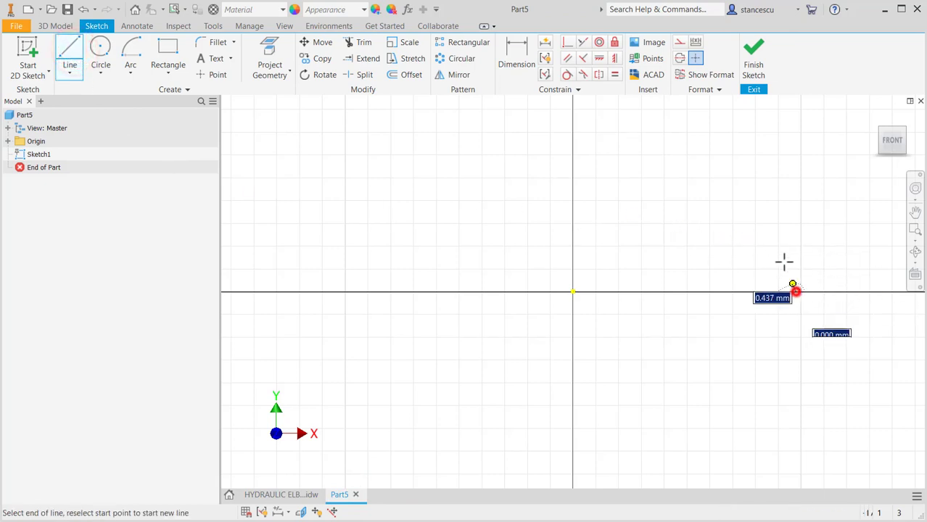
left_click(795, 200)
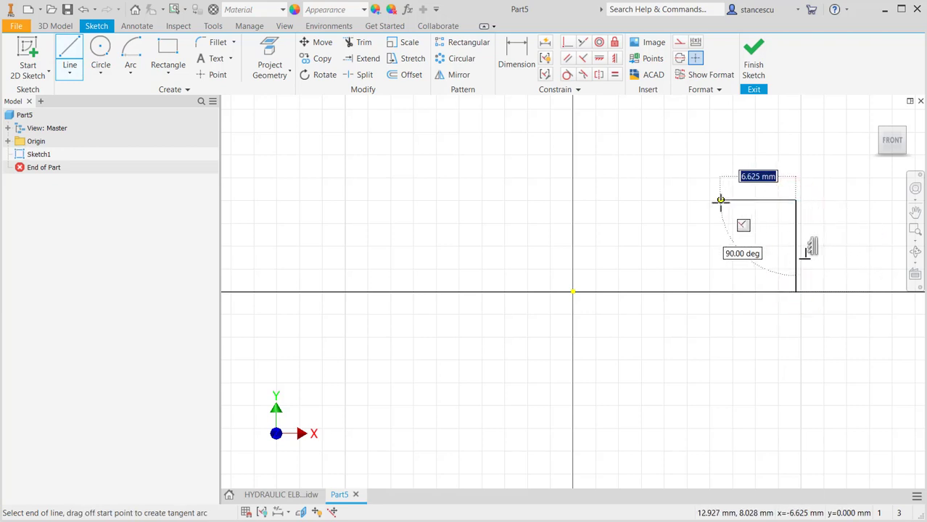
left_click(720, 201)
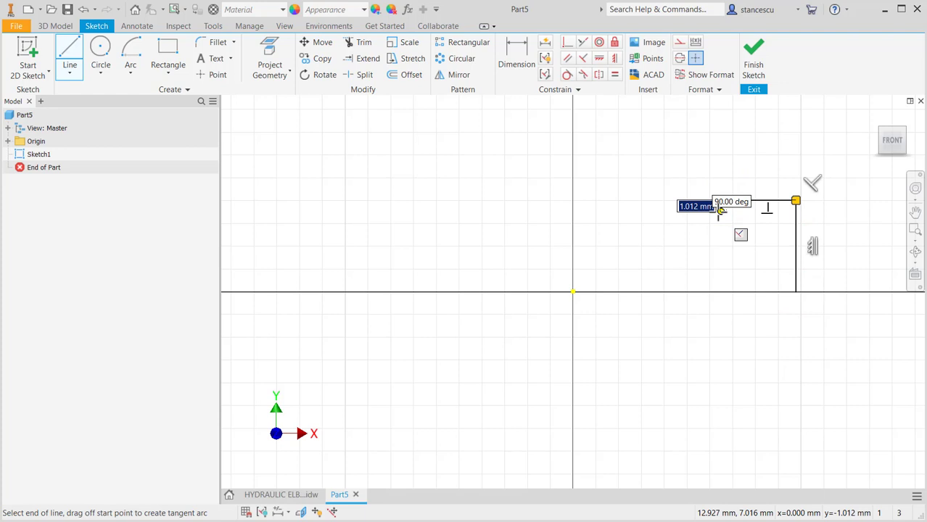
left_click(720, 210)
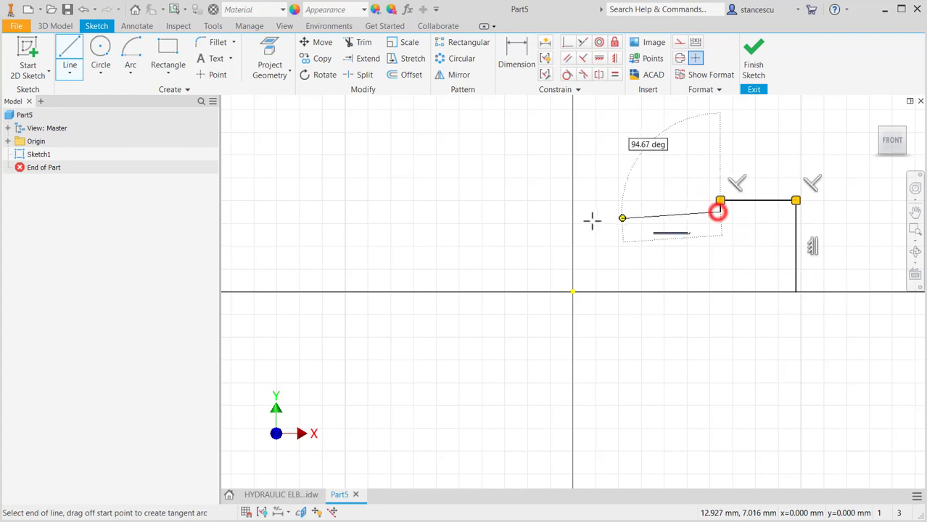
left_click(534, 211)
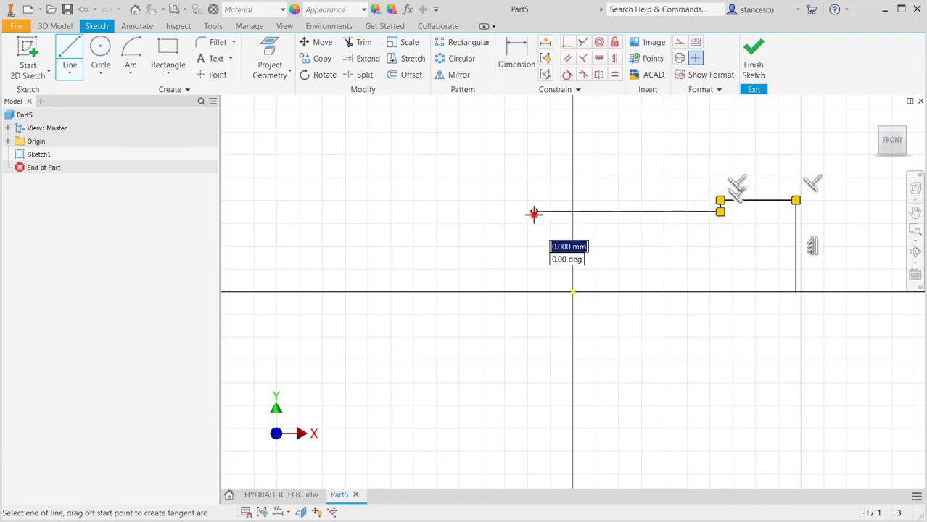
left_click(534, 292)
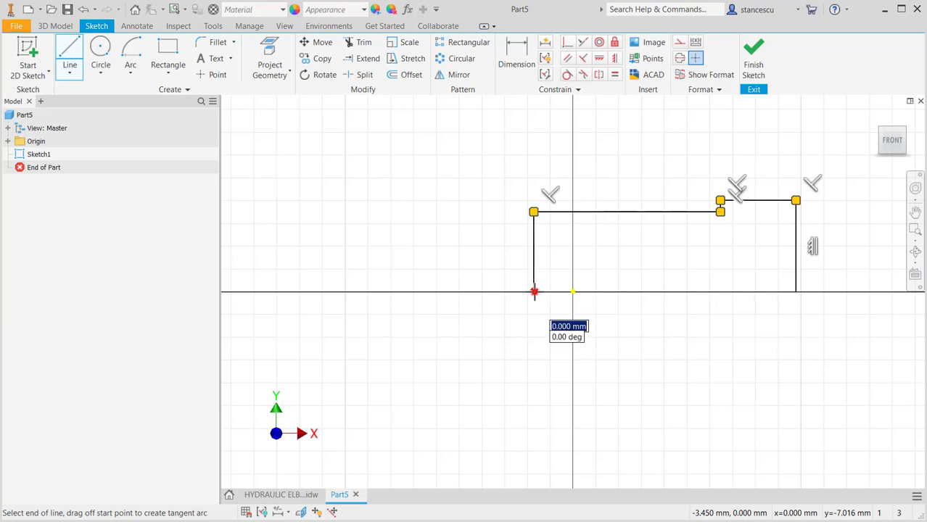
right_click(641, 324)
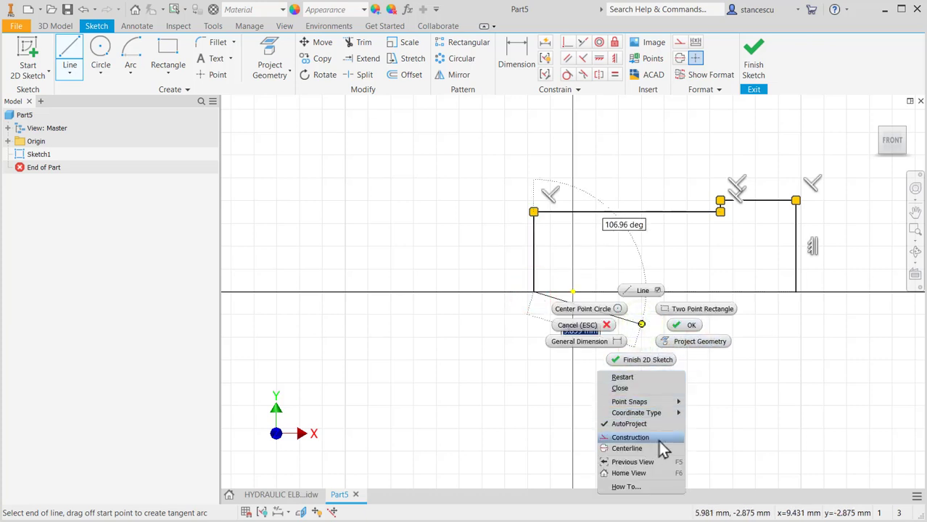
left_click(621, 378)
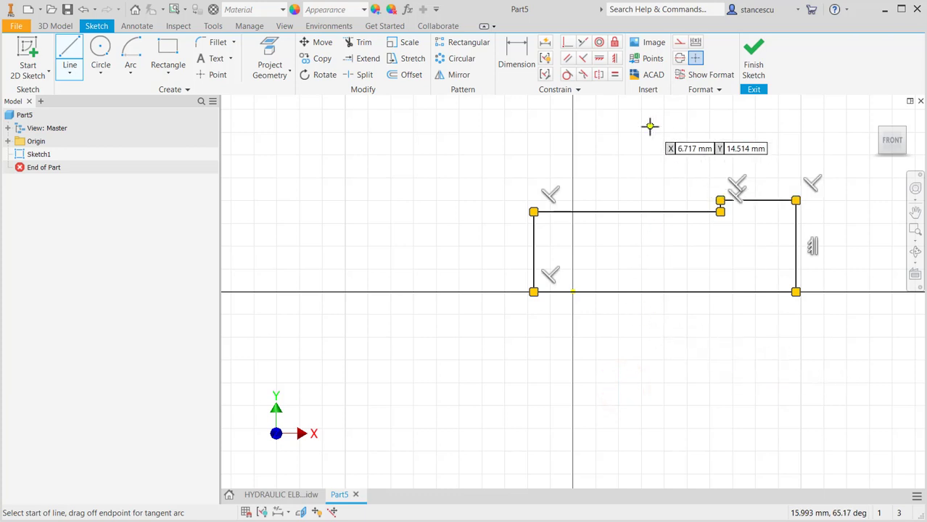
key("Escape")
- Convert the profile's bottom line to a centerline and dimension the profile's overall length as 25 mm
left_click(682, 291)
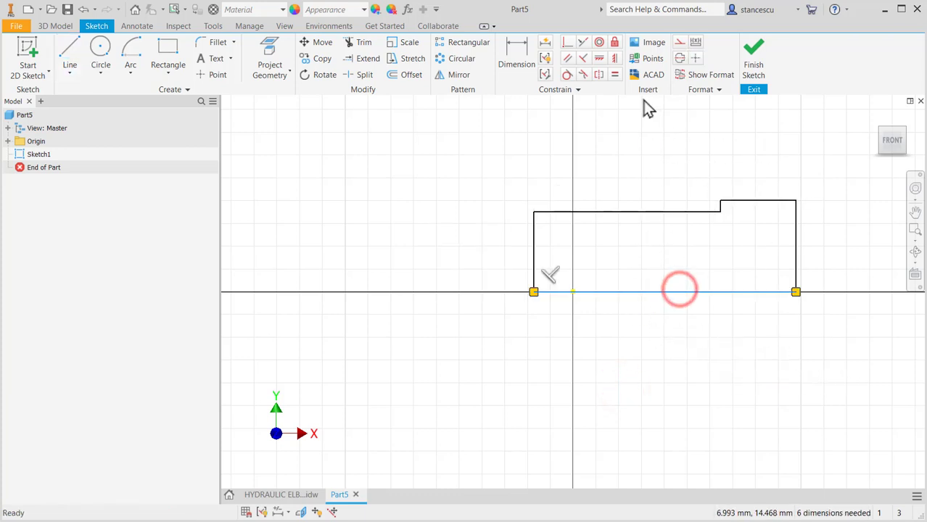
left_click(680, 58)
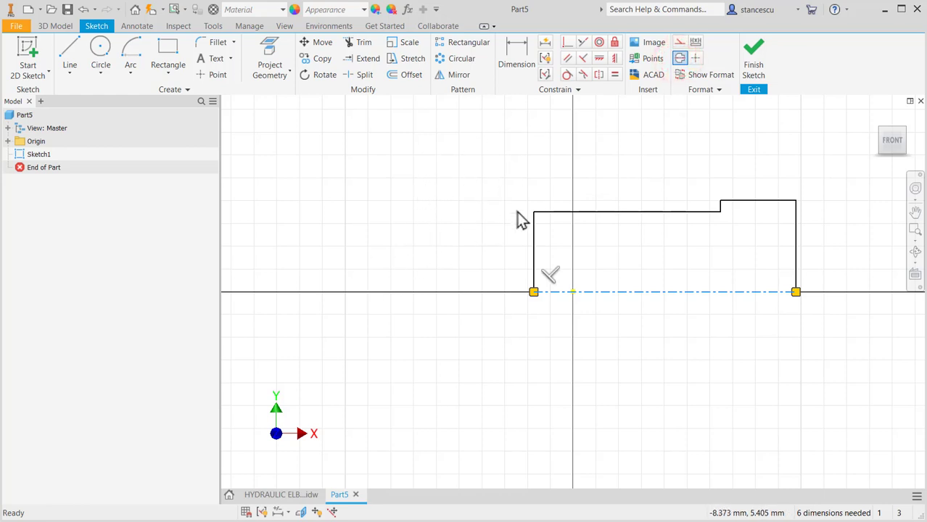
left_click(516, 64)
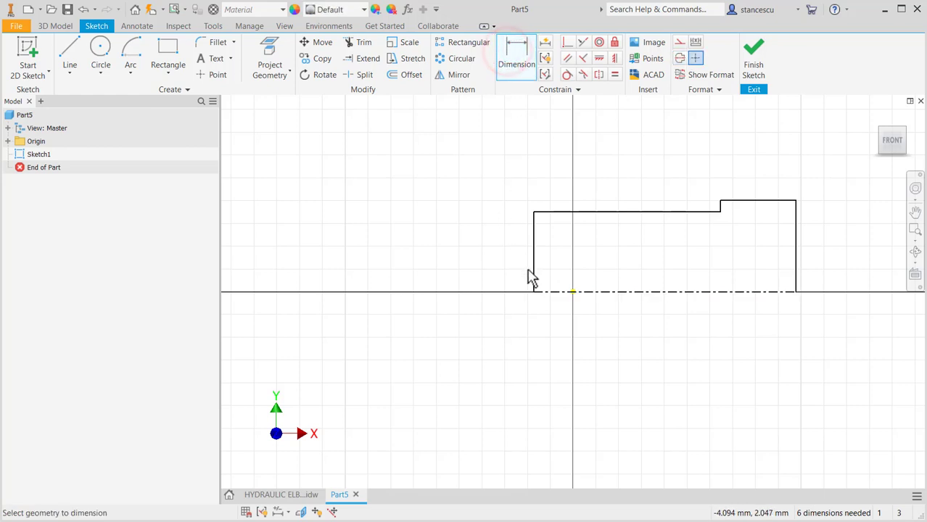
left_click(534, 265)
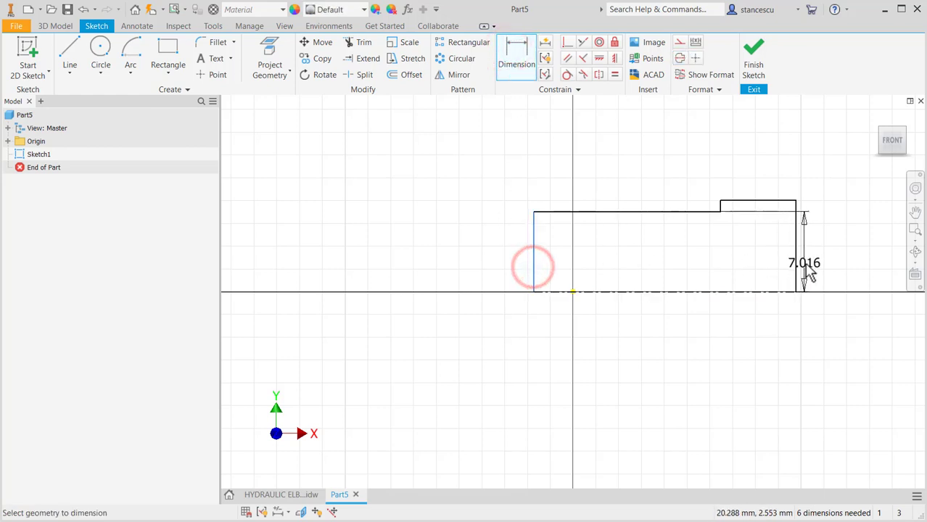
left_click(797, 264)
left_click(658, 357)
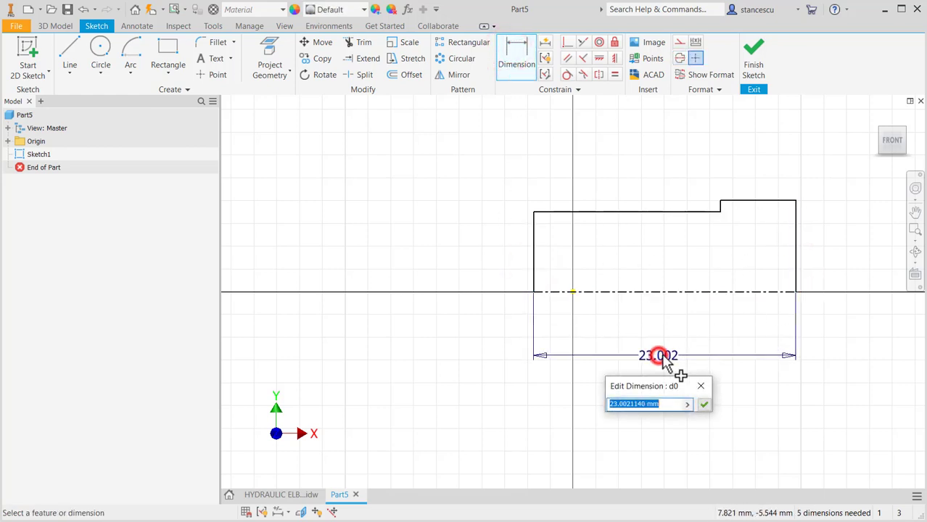
type("25")
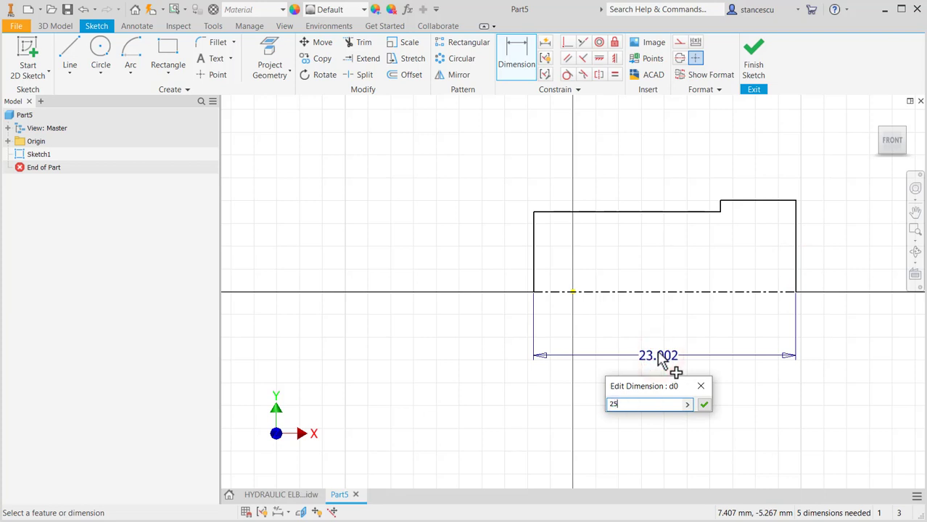
key("Return")
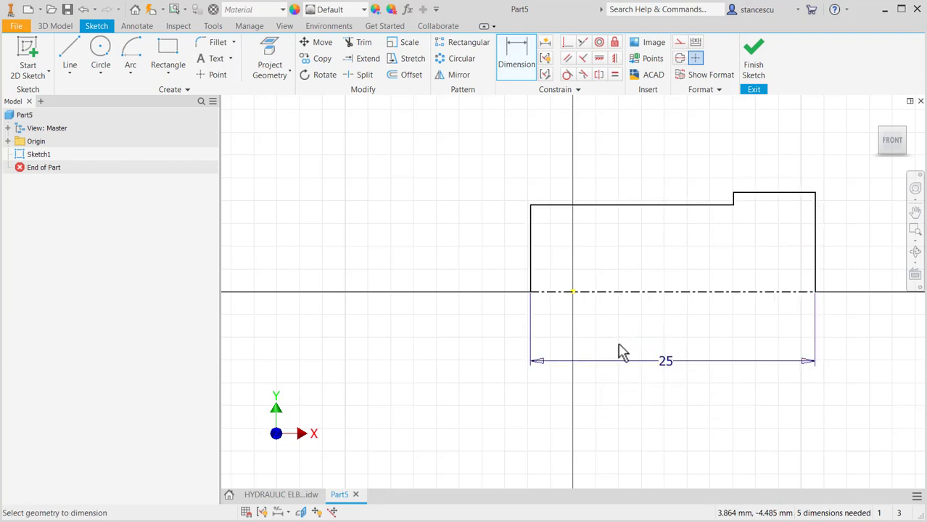
- Draw two connected lines for a relief groove beside the shoulder, about 0.5 mm down from the upper edge and about 1 mm across
mouse_move(696, 330)
middle_mouse_down()
mouse_move(542, 328)
mouse_move(556, 325)
middle_mouse_up()
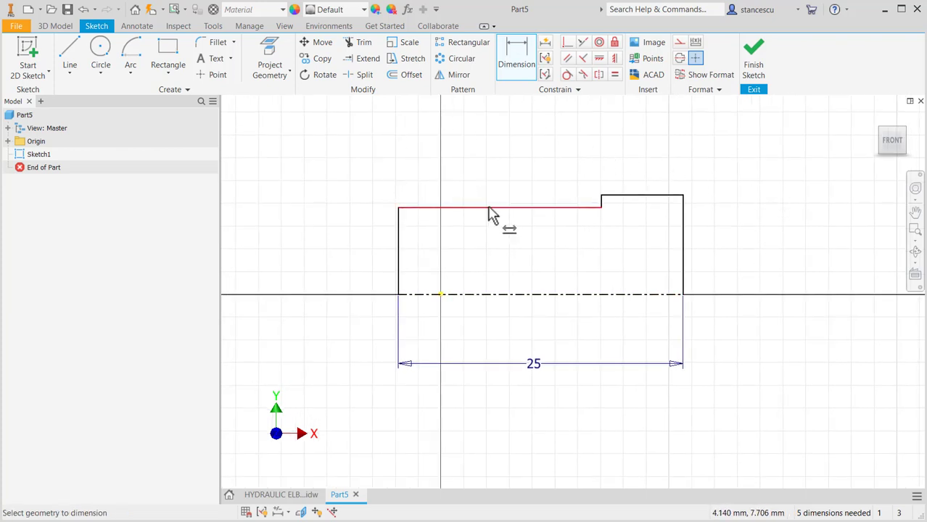
left_click(71, 52)
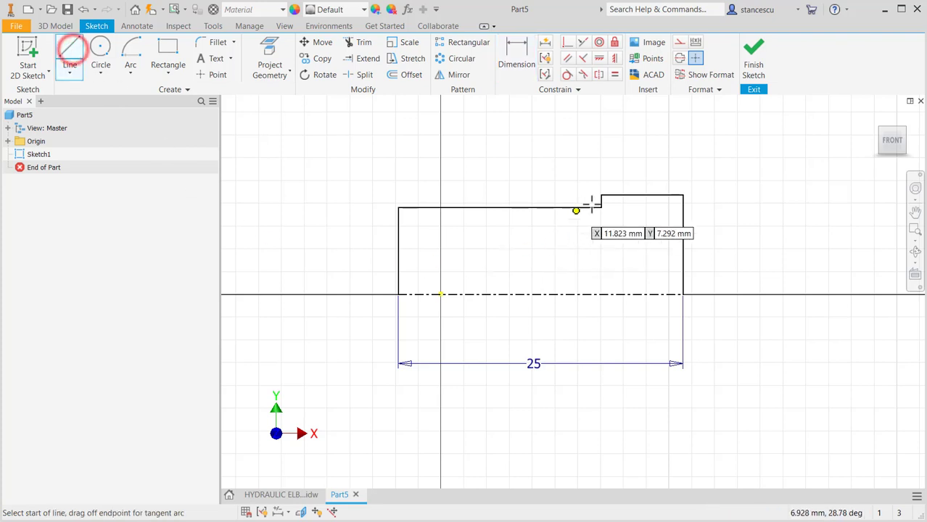
scroll(592, 205, "up", 3)
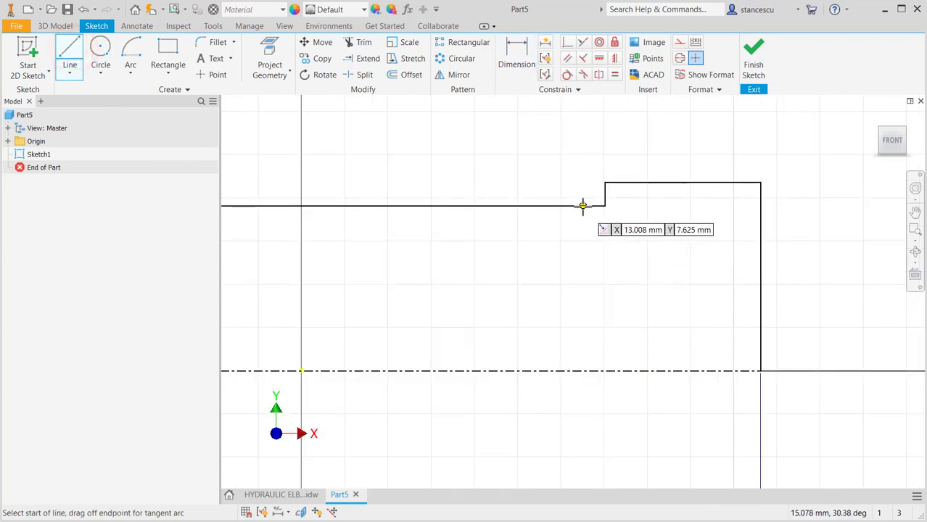
left_click(584, 206)
left_click(583, 217)
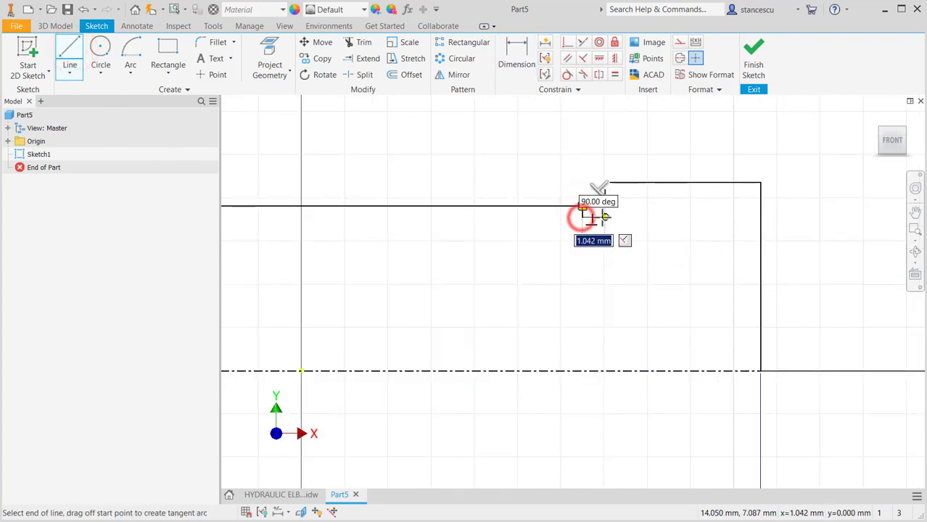
left_click(605, 217)
key("Escape")
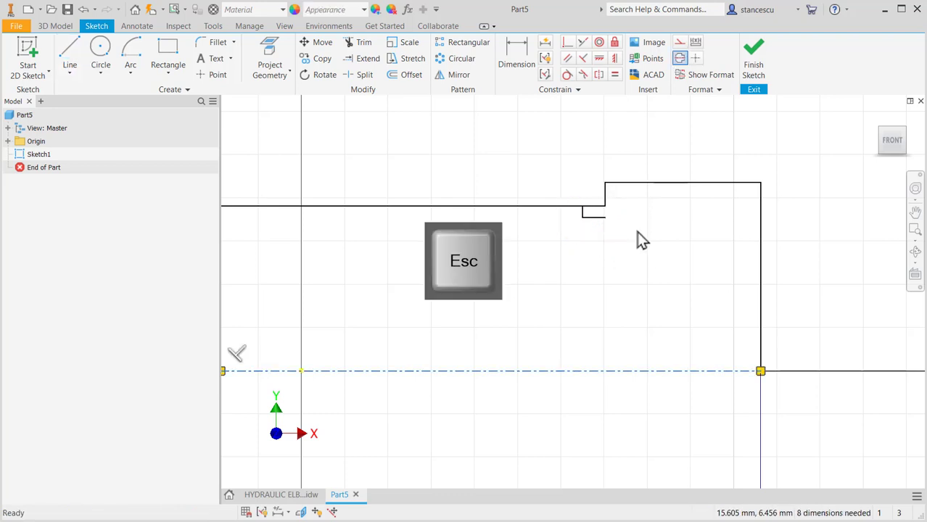
- Trim the edge segment above the relief groove and extend the shoulder line down to the groove's floor
left_click(363, 43)
left_click(592, 207)
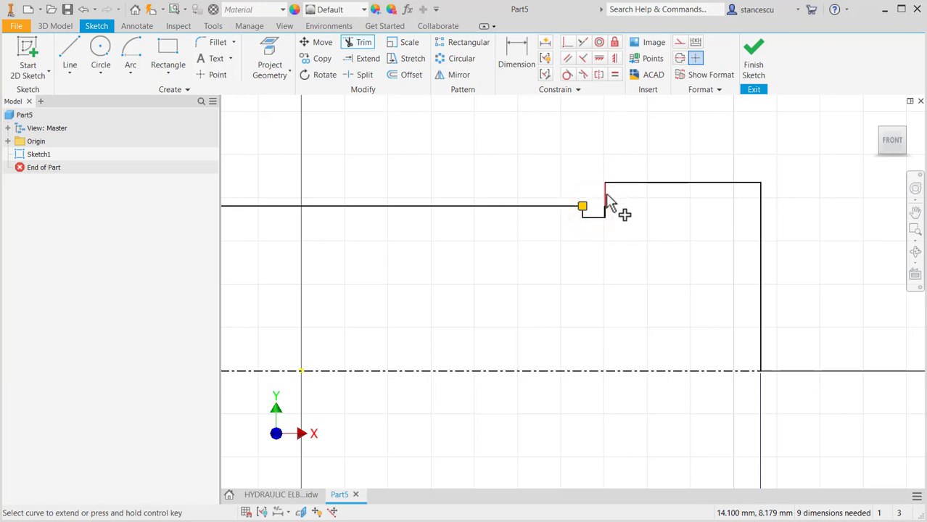
left_click(606, 194)
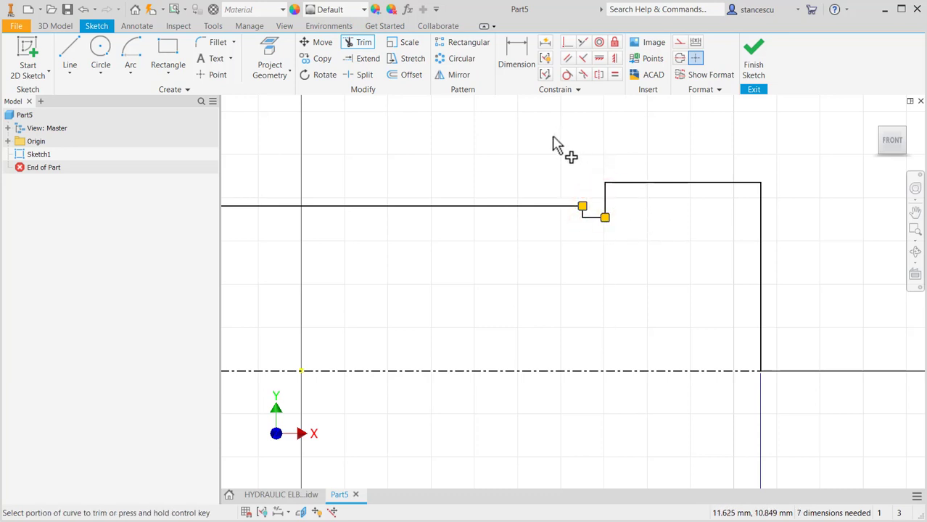
- Dimension the horizontal distance from the sketch origin to the profile's right end line as 18 mm
scroll(523, 261, "down", 2)
middle_click_drag(498, 280, 563, 261)
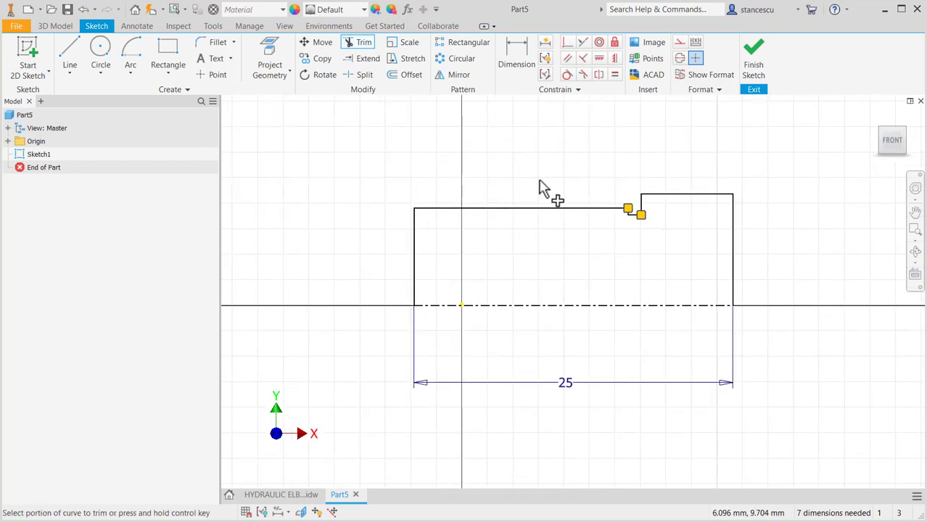
key("Escape")
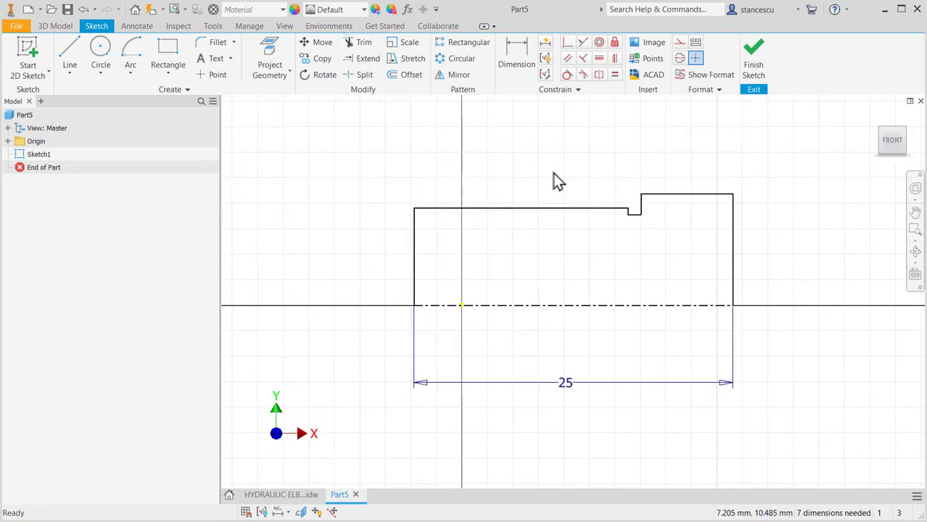
left_click(511, 73)
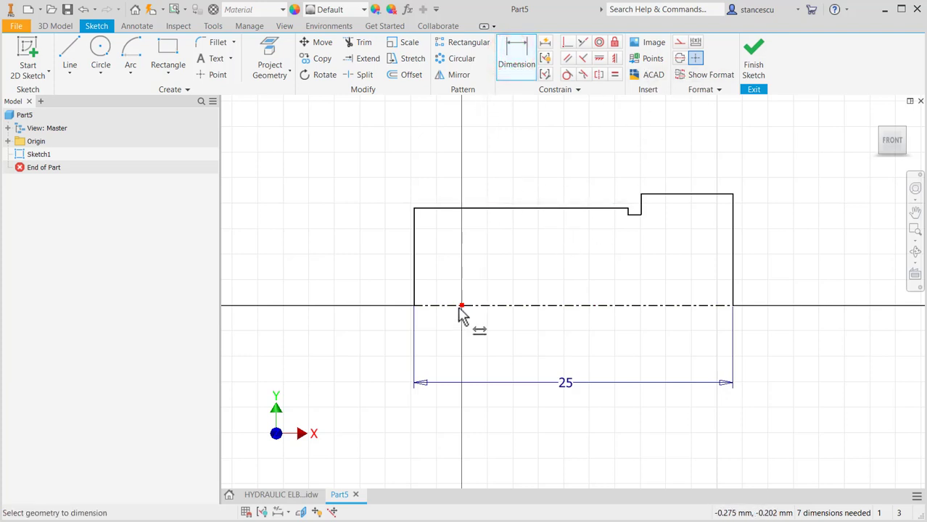
left_click(461, 307)
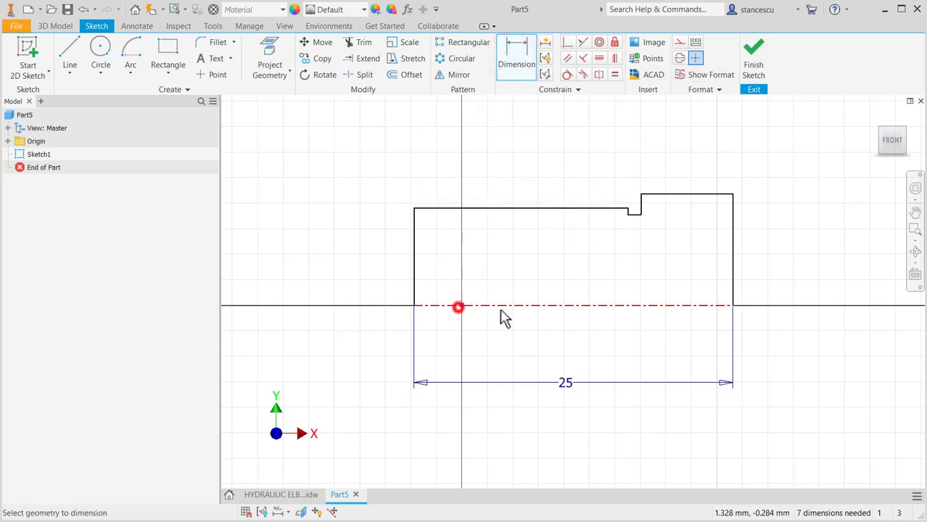
left_click(731, 289)
left_click(628, 350)
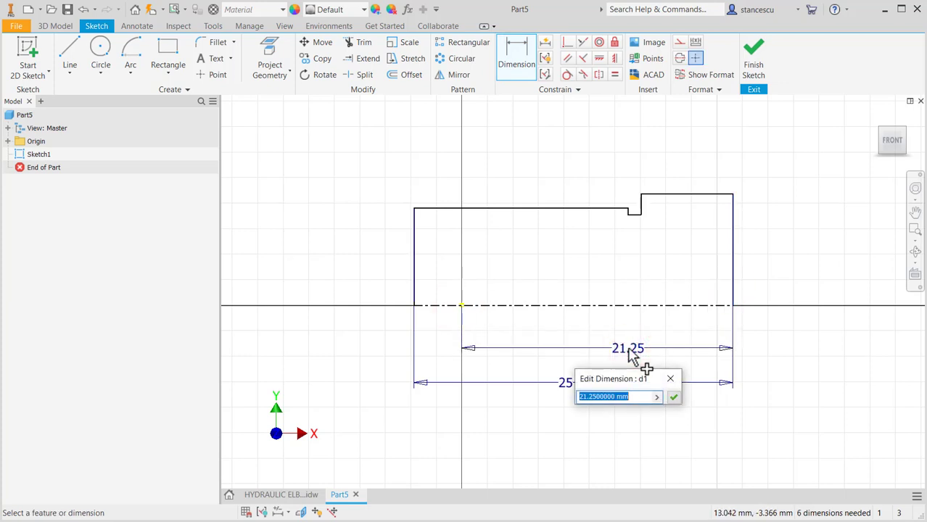
type("18")
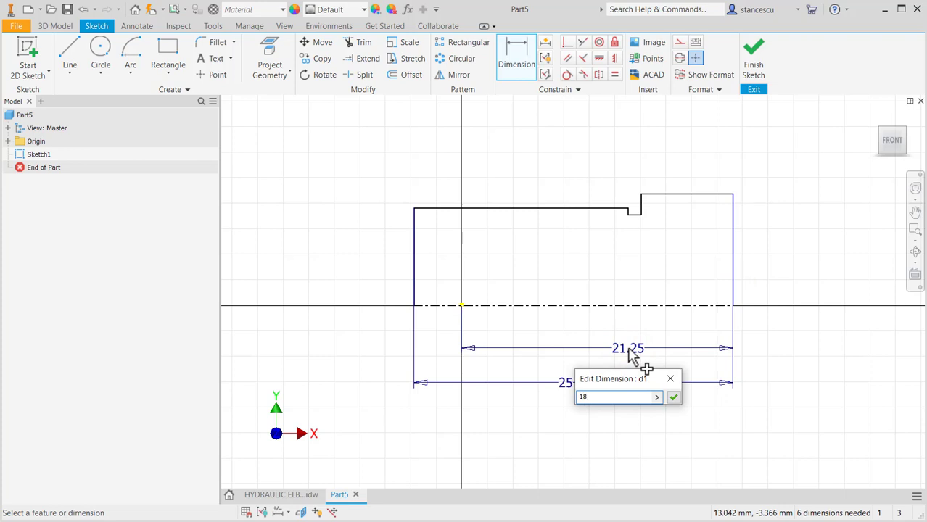
key("Return")
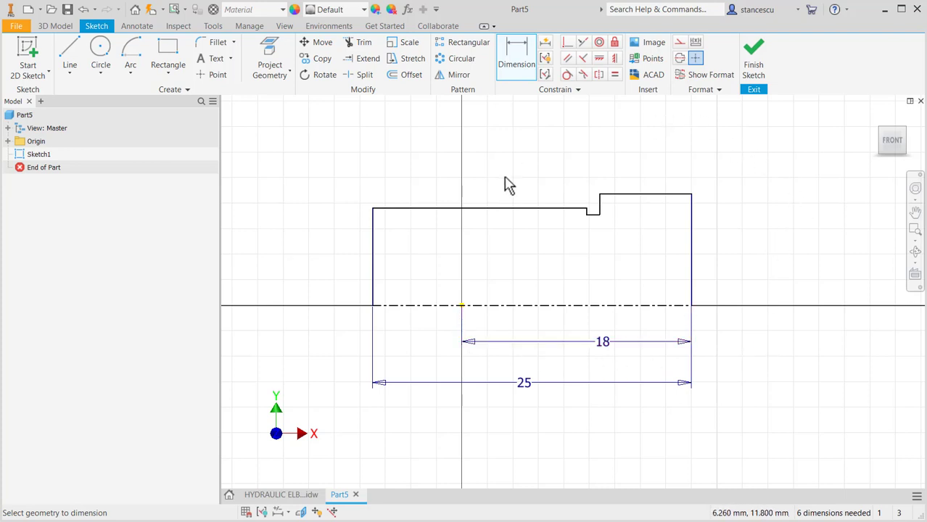
- Dimension the long upper edge of the body across the centerline as an 11 mm diameter
left_click(448, 209)
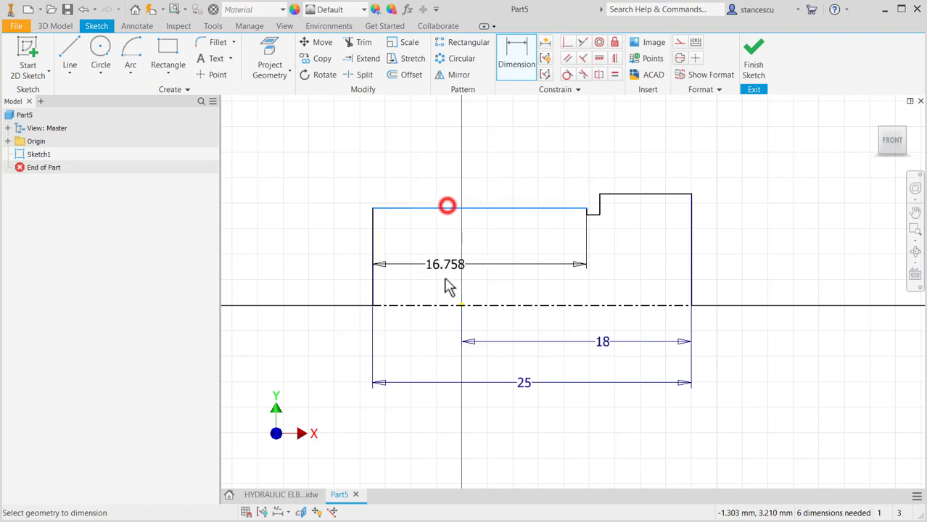
left_click(444, 306)
left_click(300, 282)
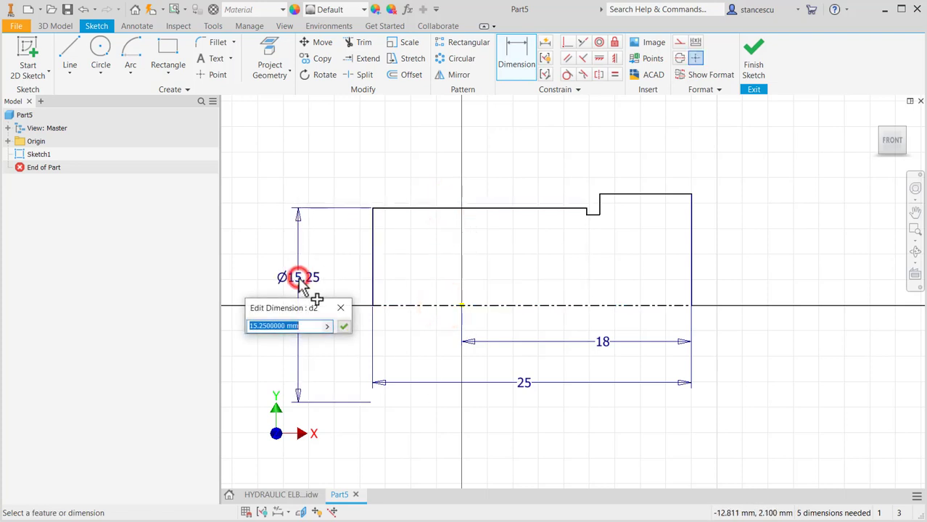
type("11")
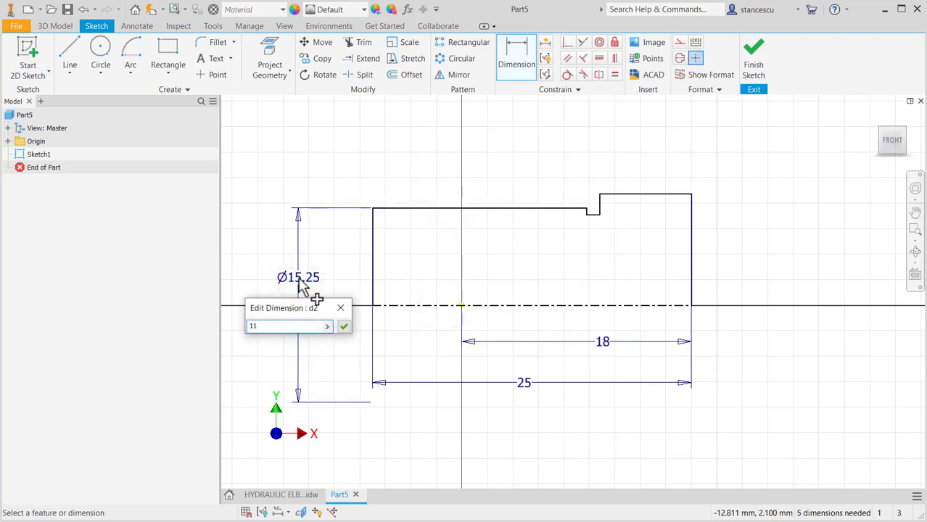
key("Return")
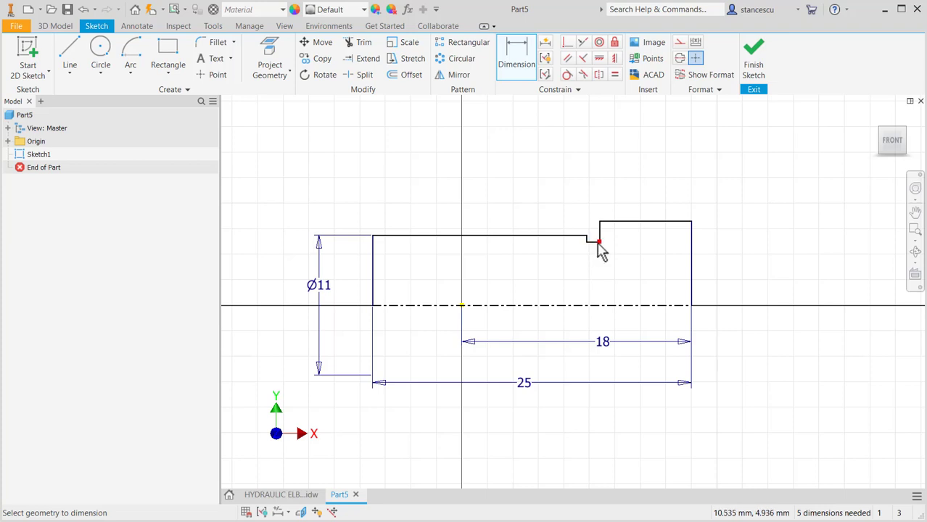
- Dimension the relief groove's floor across the centerline as a 10.5 mm diameter
left_click(617, 304)
left_click(624, 283)
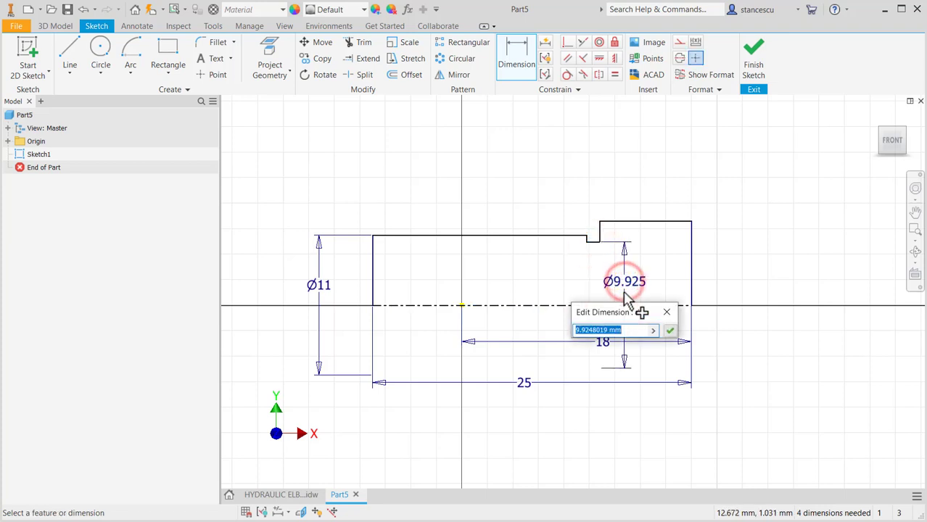
type("10.5")
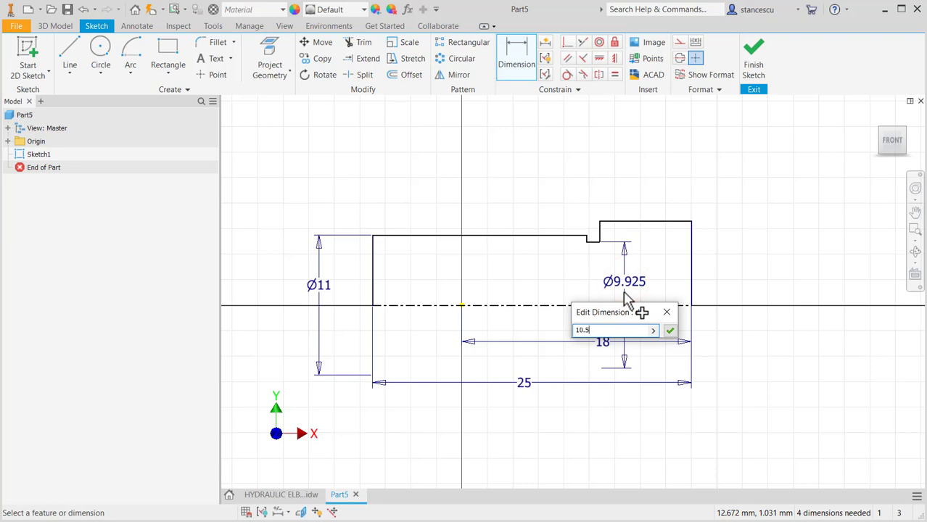
key("Return")
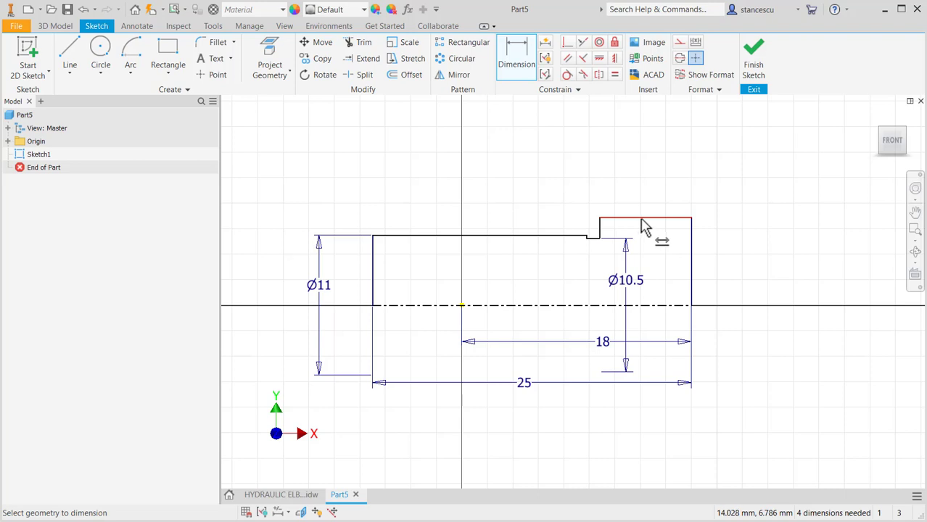
- Dimension the raised right section from its shoulder line to the end line as 9 mm
left_click(598, 230)
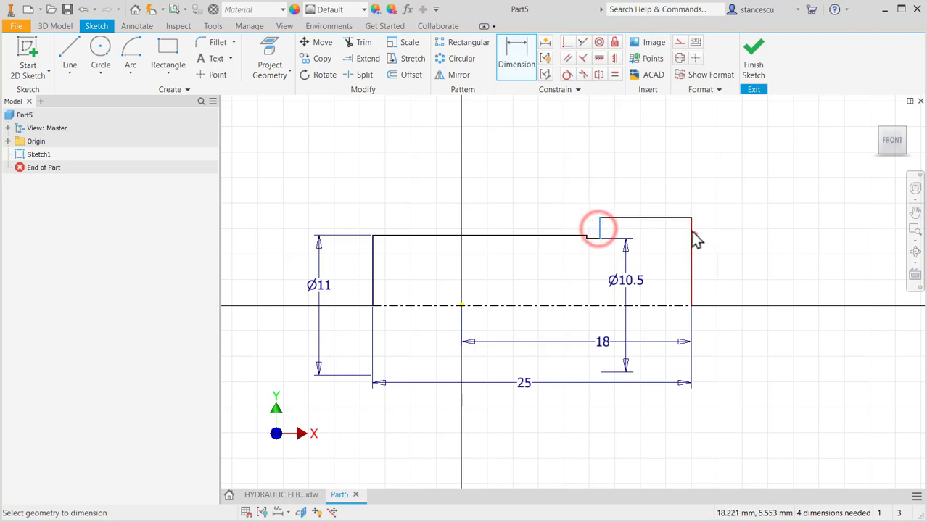
left_click(693, 235)
left_click(643, 154)
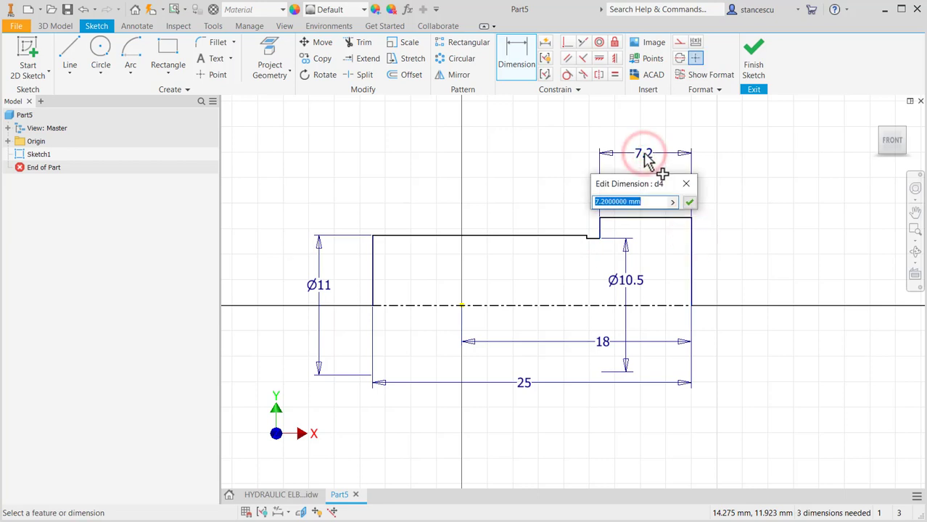
type("9")
key("Return")
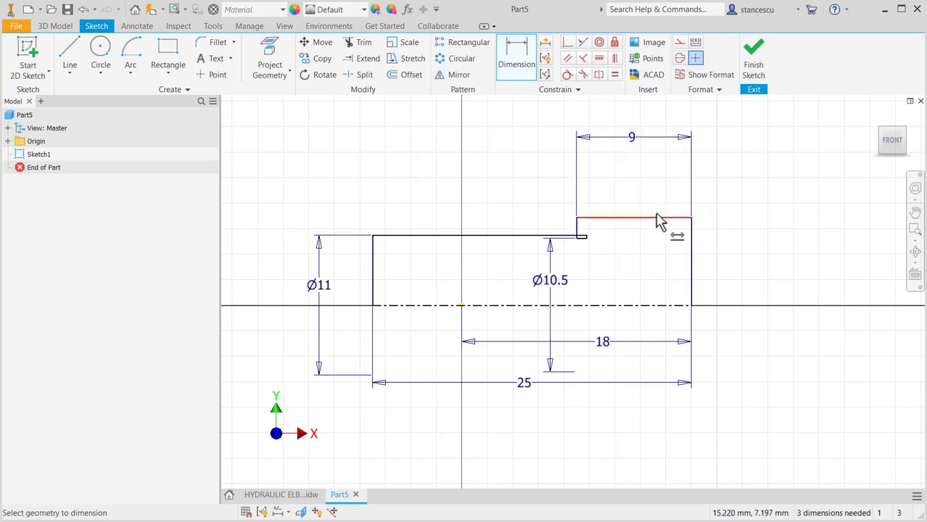
- Move the relief groove's free side line back to the left of the shoulder so the groove no longer overlaps the raised section
key("Escape")
scroll(602, 244, "up", 3)
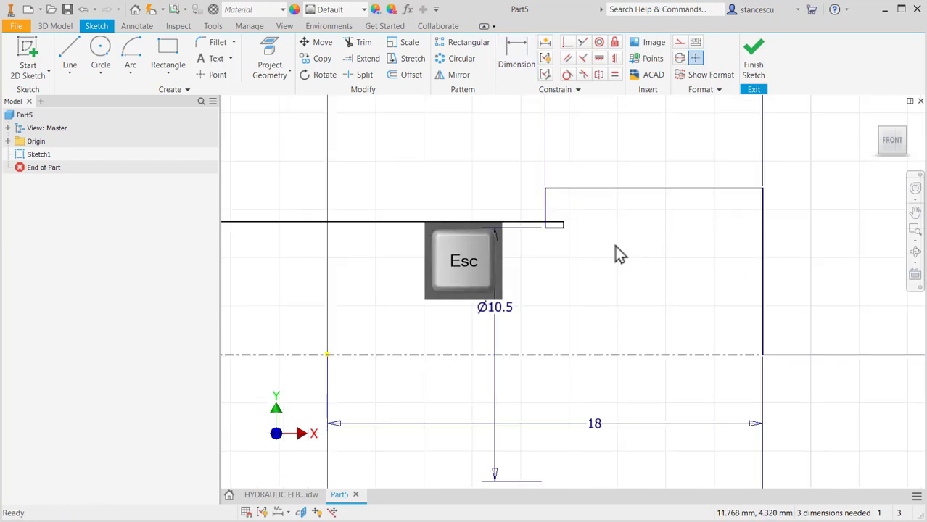
left_click_drag(563, 227, 524, 226)
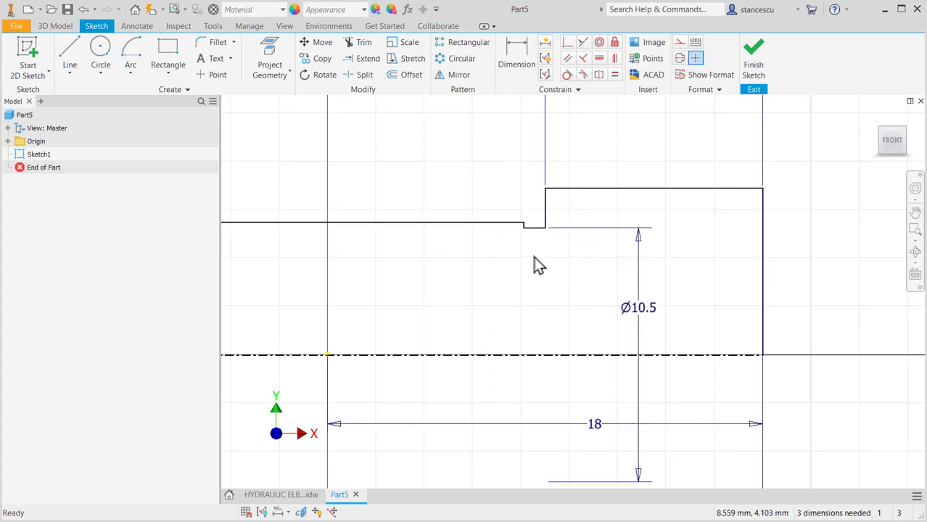
- Dimension the relief groove's width as 2 mm
scroll(537, 265, "down", 3)
left_click(516, 55)
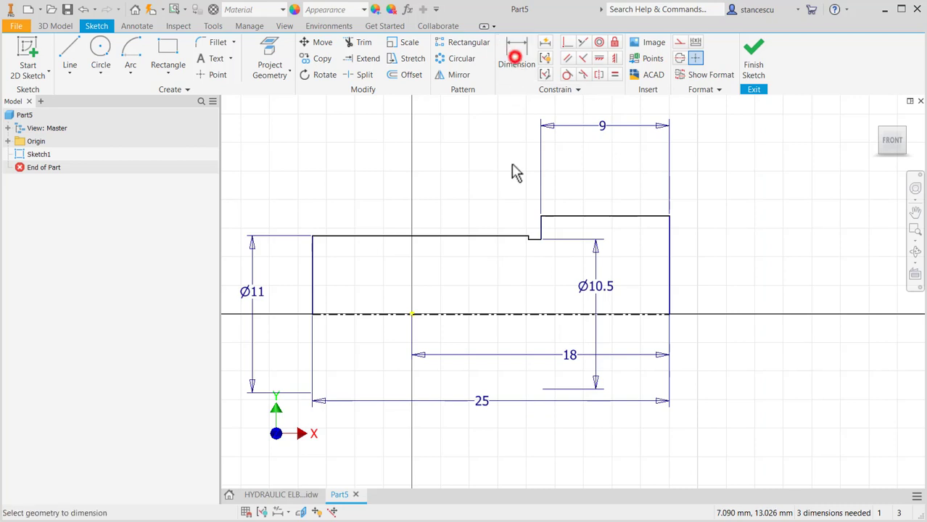
scroll(526, 254, "up", 3)
left_click(540, 229)
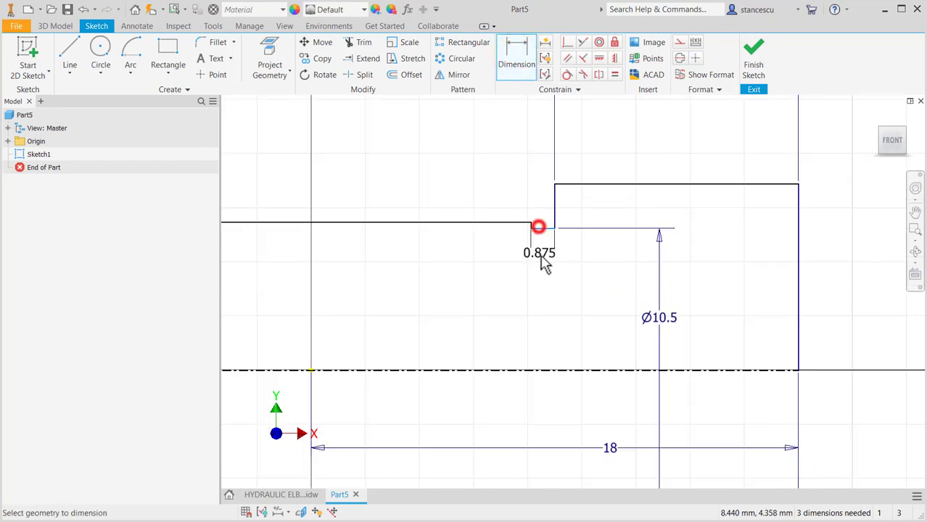
left_click(436, 169)
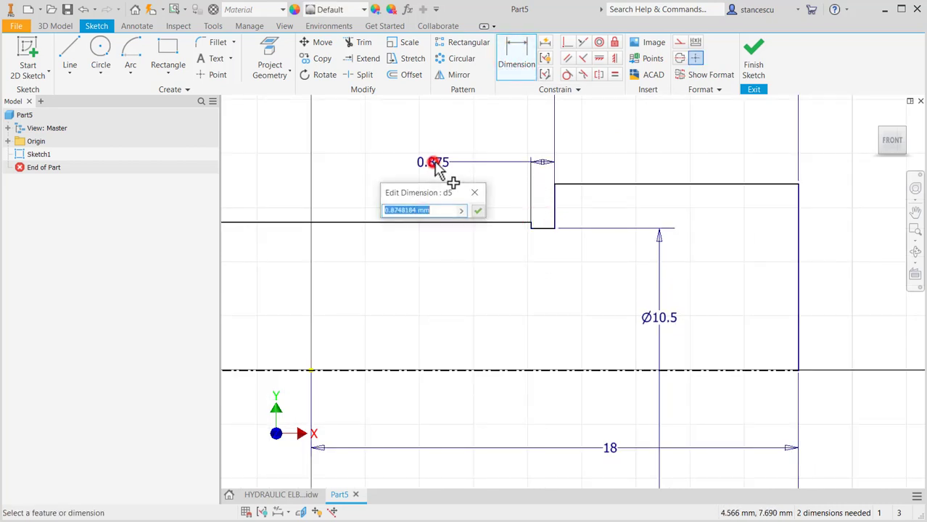
type("2")
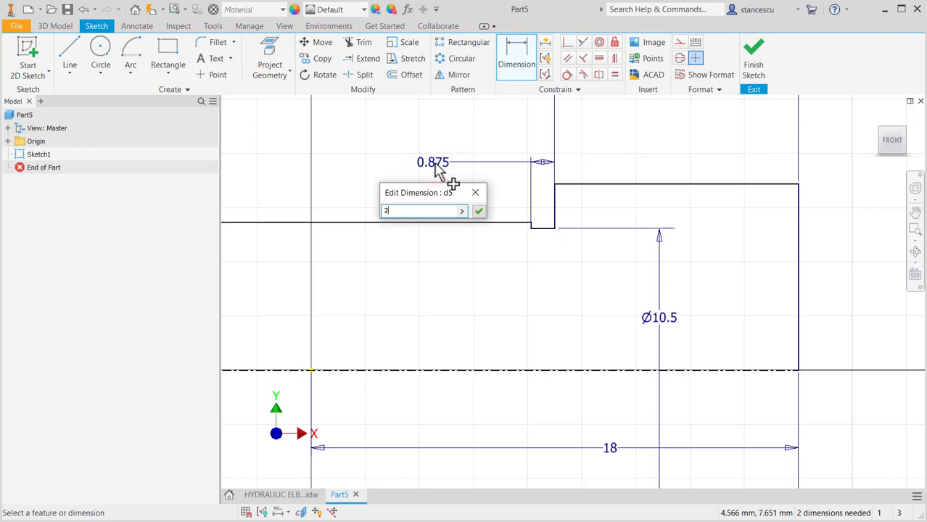
key("Return")
- Raise the upper edge of the 9 mm long right section to about 8 mm above the centerline
scroll(468, 271, "down", 3)
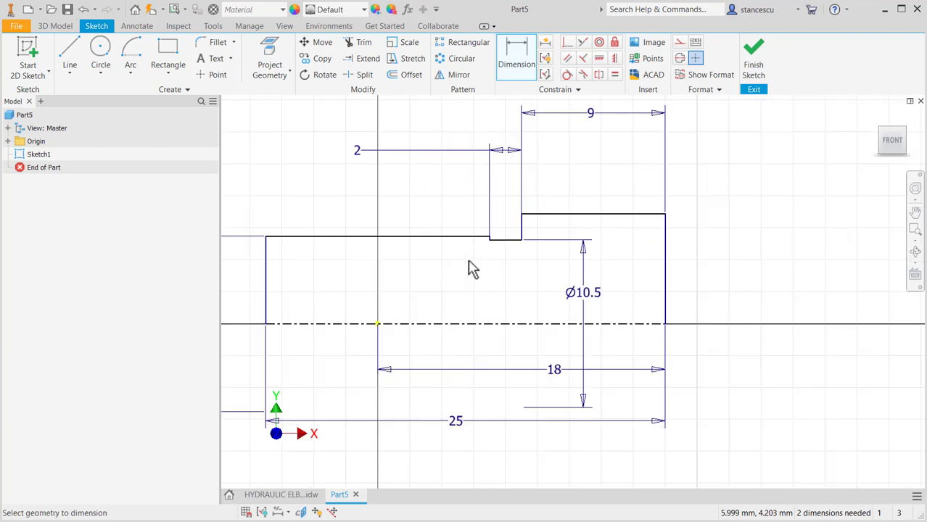
mouse_move(472, 267)
middle_mouse_down()
mouse_move(534, 238)
mouse_move(621, 260)
middle_mouse_up()
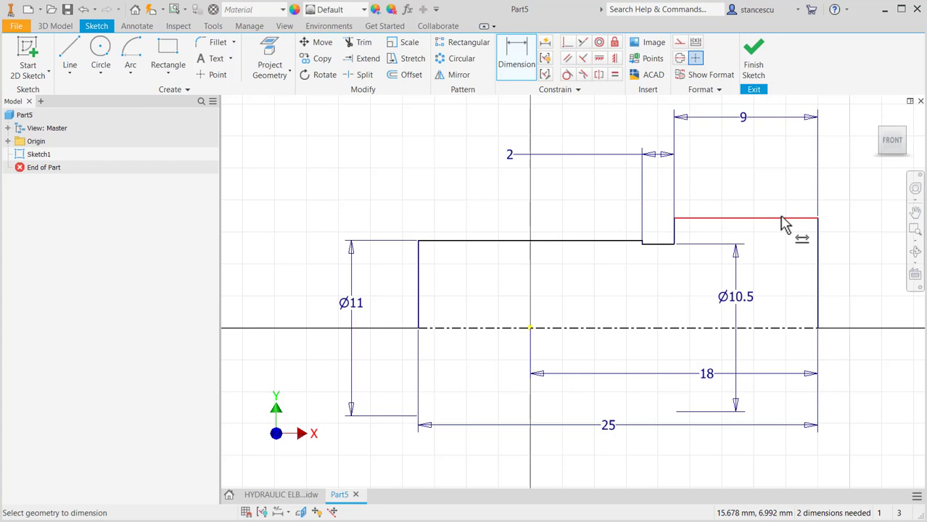
key("Escape")
mouse_move(778, 219)
left_mouse_down()
mouse_move(779, 186)
mouse_move(775, 199)
left_mouse_up()
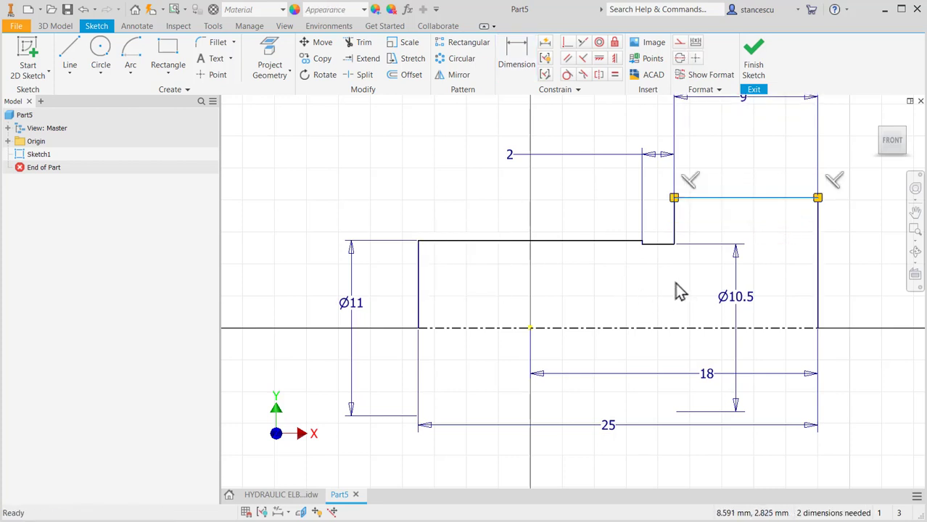
scroll(760, 292, "up", 3)
middle_click_drag(760, 292, 687, 270)
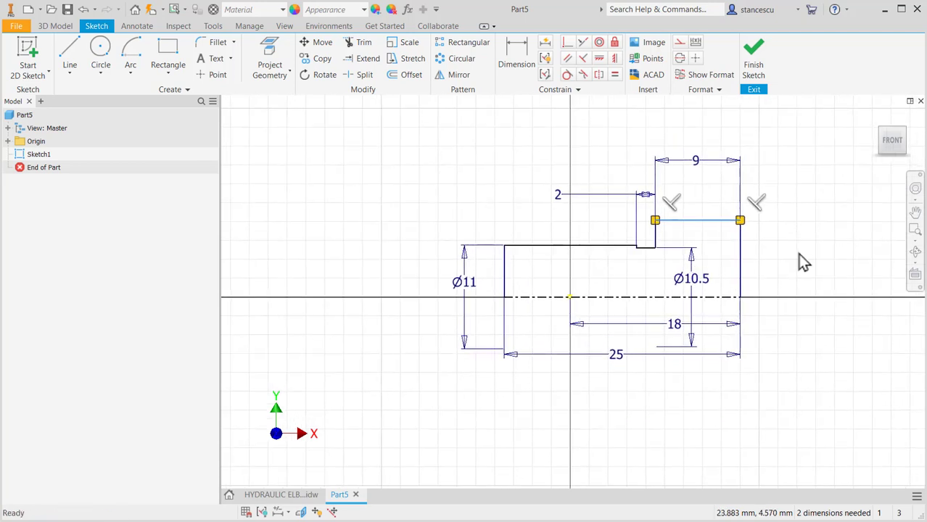
left_click(799, 256)
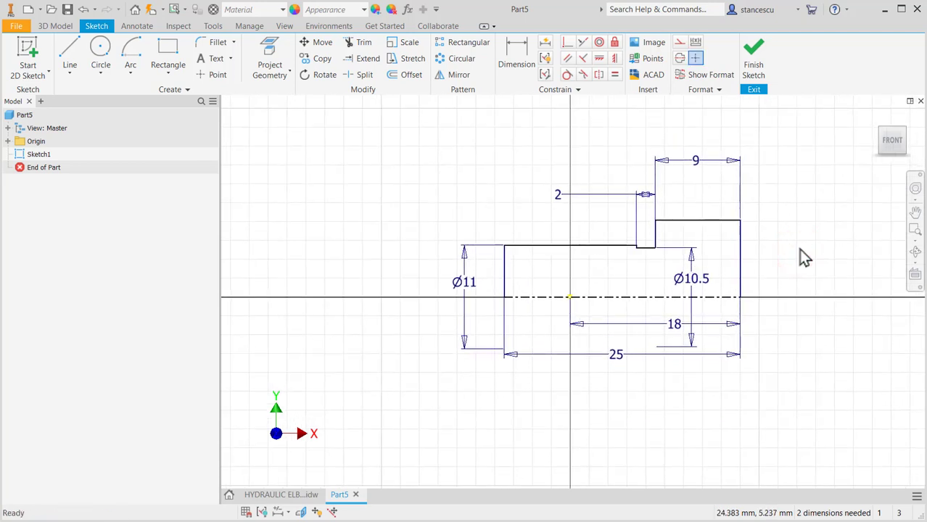
- Switch to the hydraulic elbow drawing, check the thread designation on the right end, and return to Part5
left_click(308, 496)
left_click(766, 264)
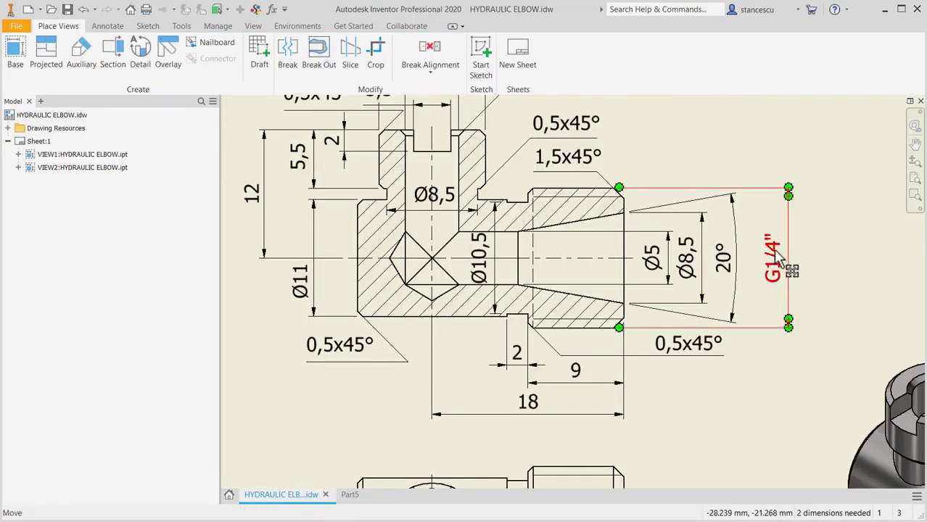
key("Escape")
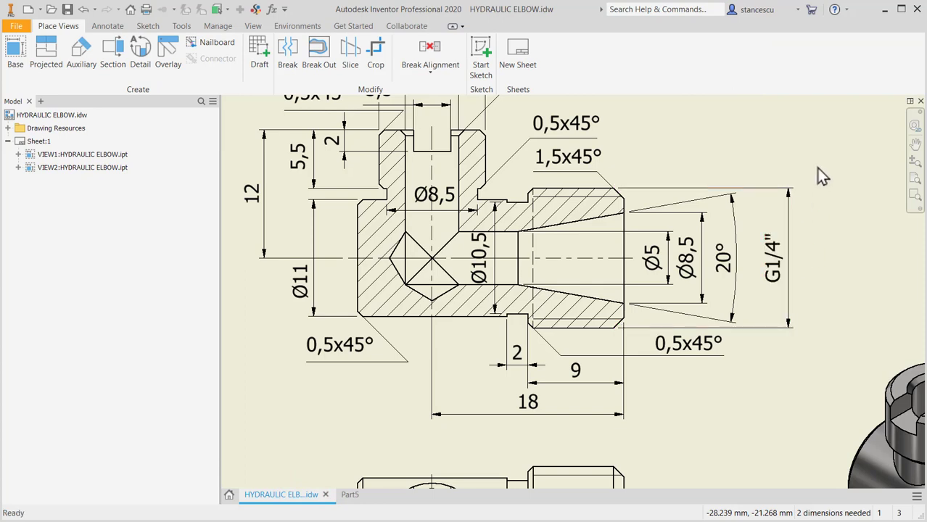
key("ctrl+Tab")
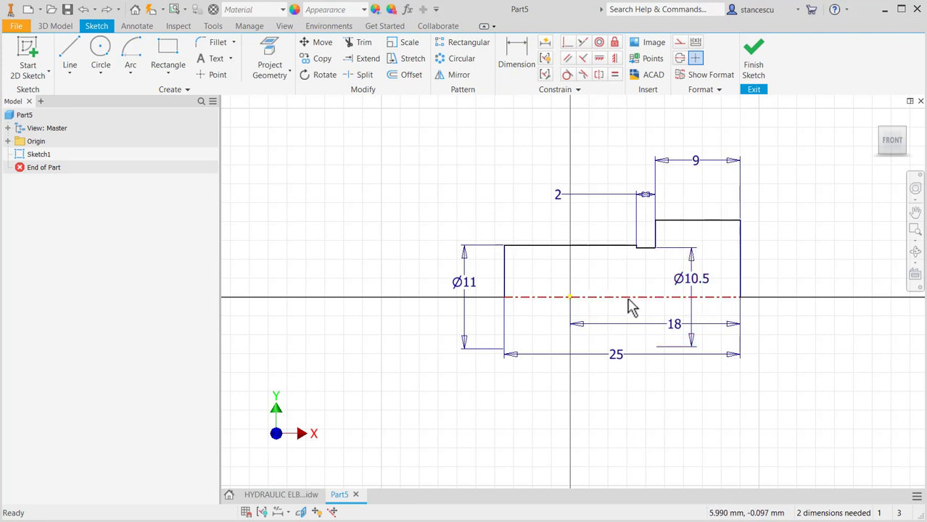
- Constrain the profile's centerline coincident with the sketch origin and finish the sketch
left_click_drag(629, 299, 633, 310)
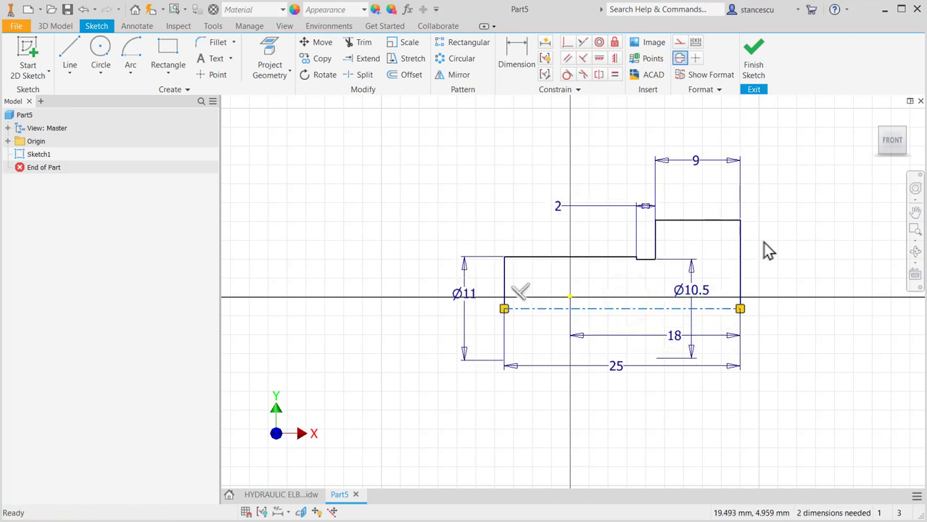
left_click(568, 41)
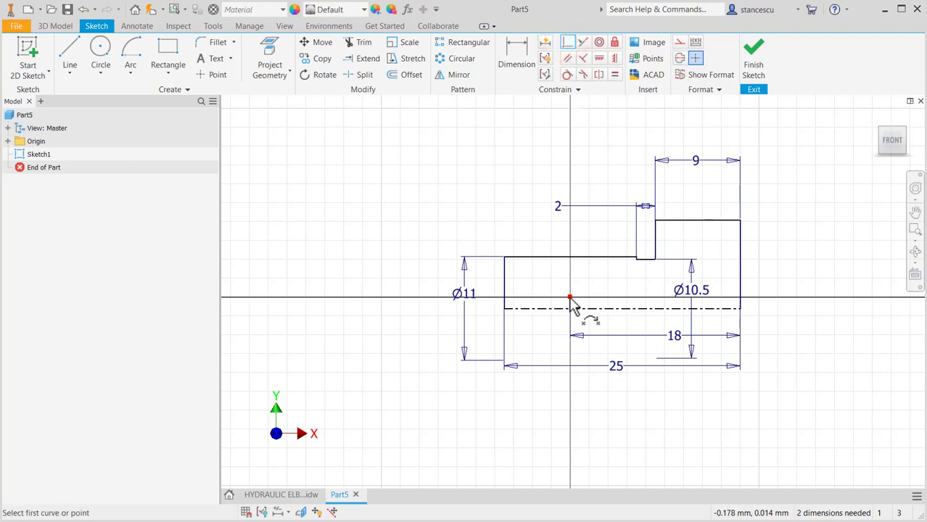
left_click(569, 298)
left_click(591, 309)
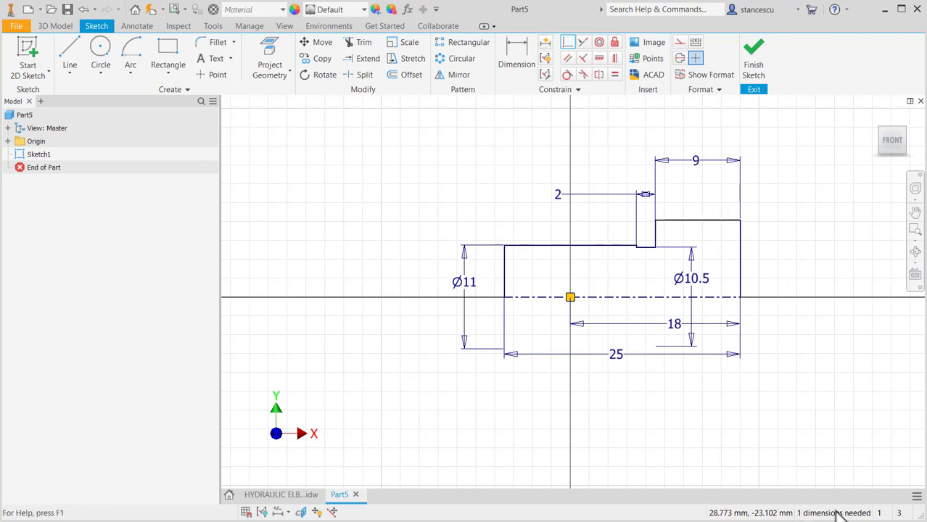
left_click(753, 62)
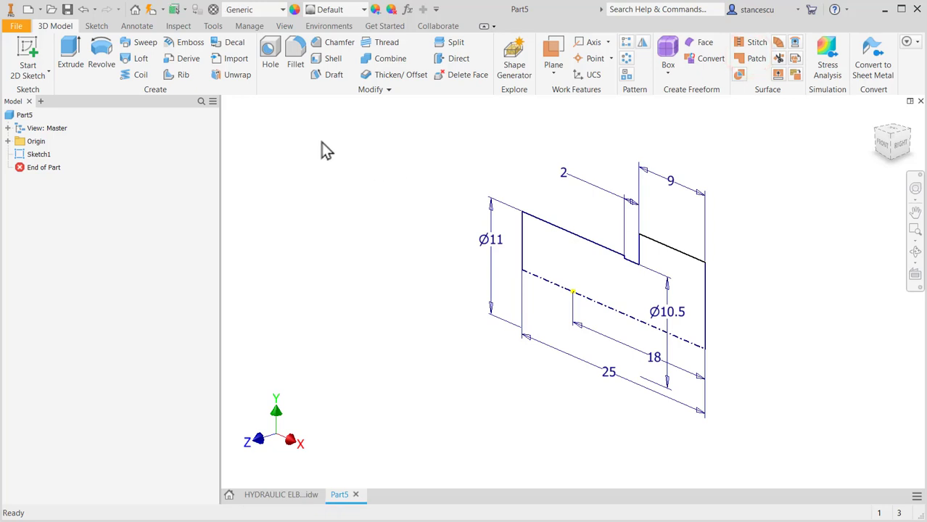
- Revolve the half-profile a full 360 degrees about its centerline into a solid
left_click(101, 62)
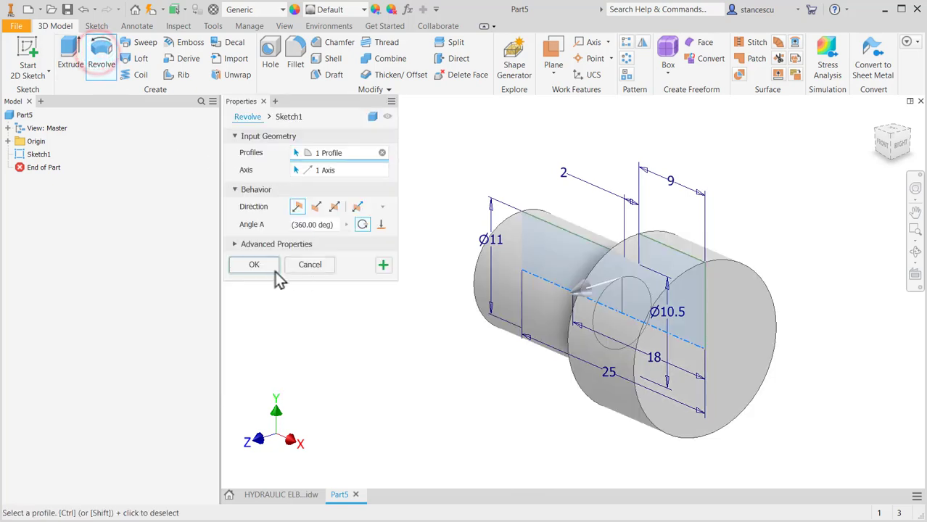
left_click(248, 266)
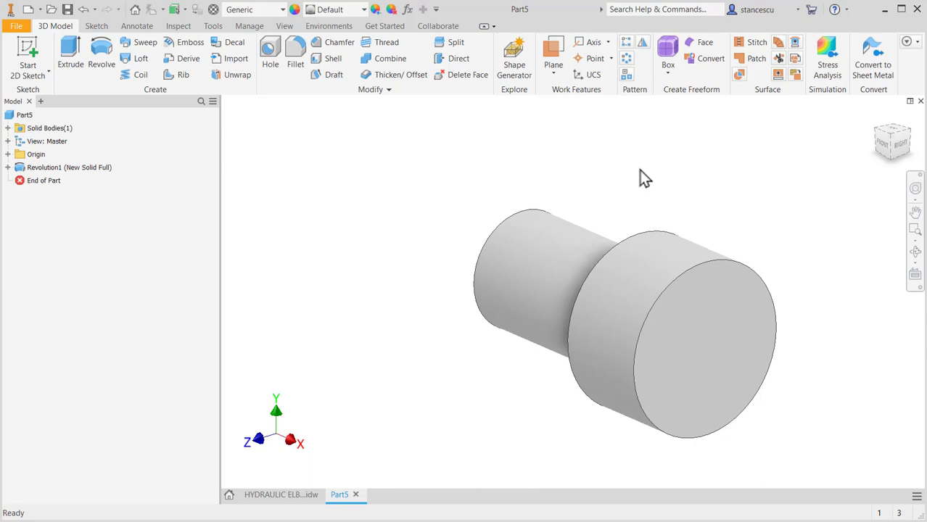
- Check the chamfer sizes on the hydraulic elbow drawing and chamfer the outer end edge of Part5's larger cylinder by 1.5 mm
left_click(283, 497)
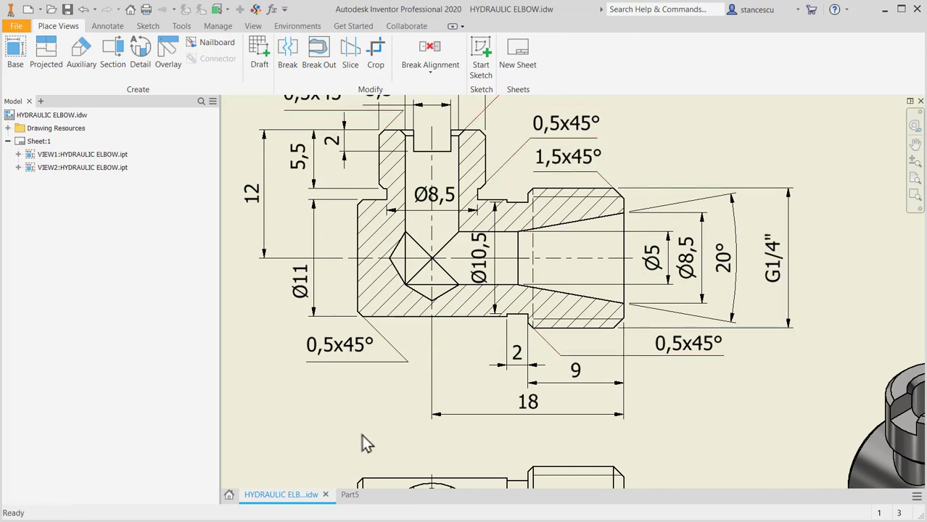
left_click(350, 494)
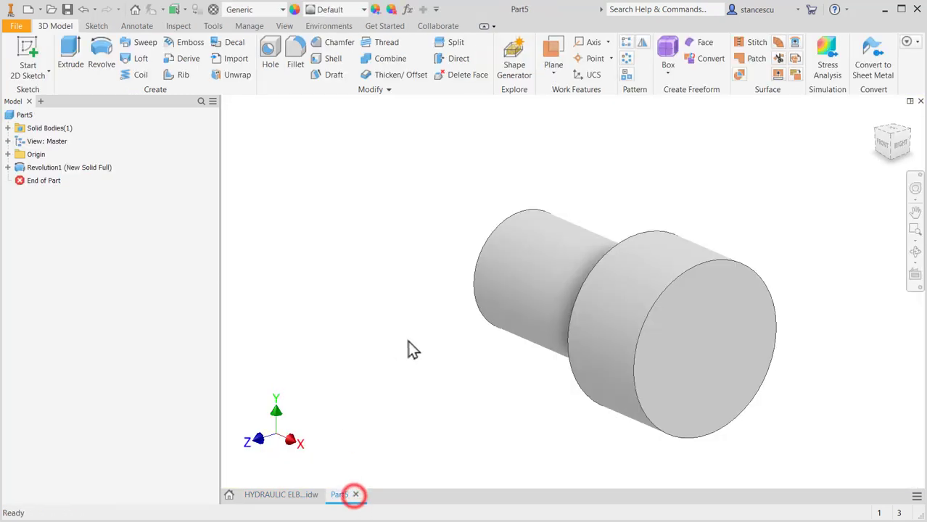
left_click(721, 265)
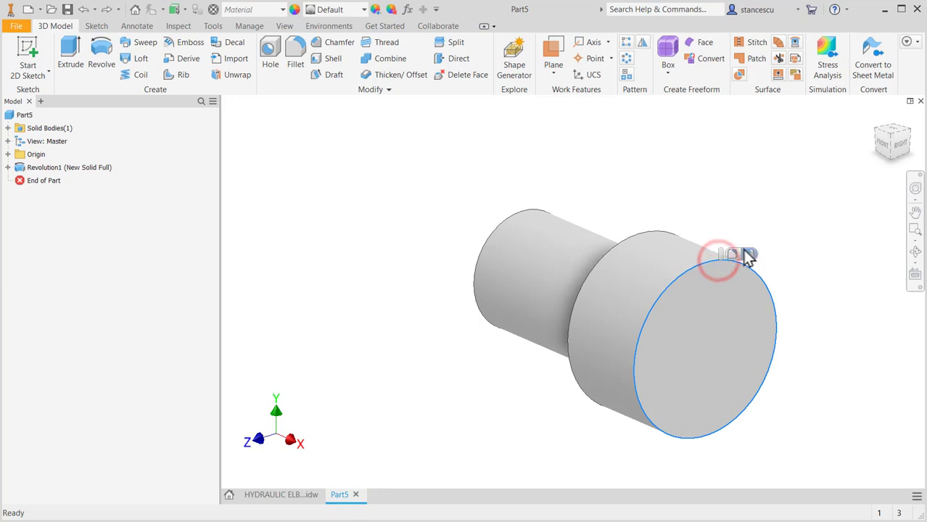
left_click(749, 255)
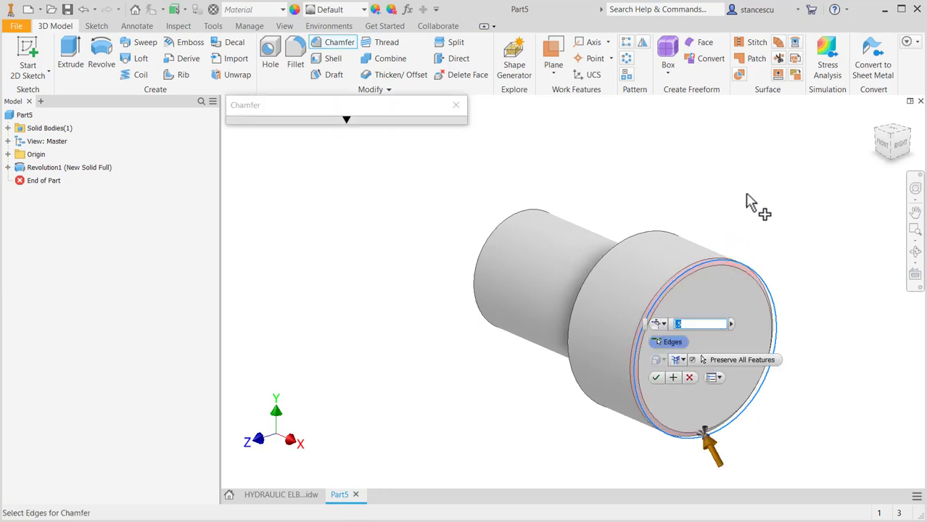
type("1.5")
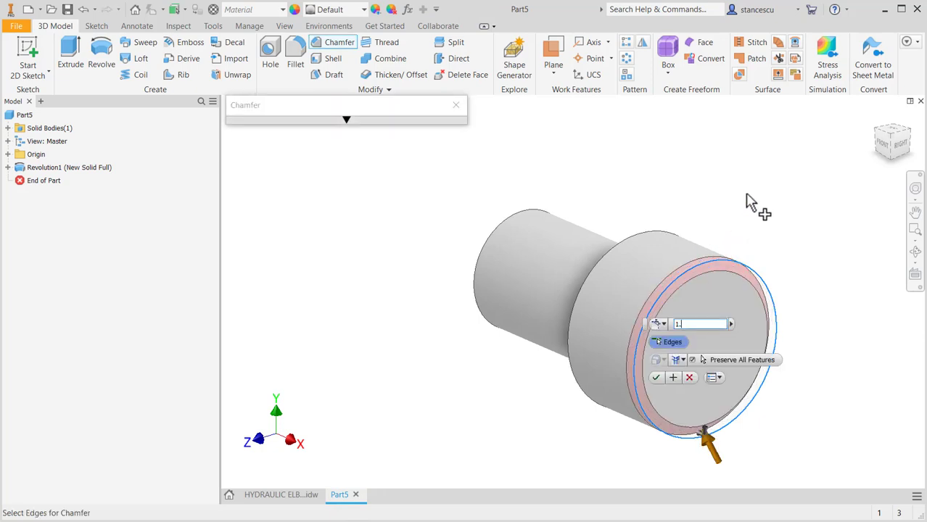
left_click(676, 383)
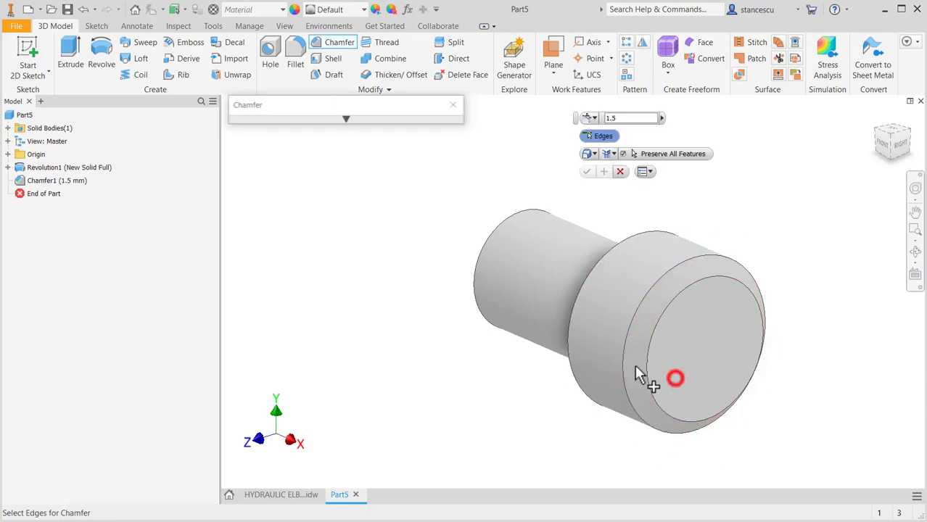
- Chamfer the outer end edge of the smaller cylinder by 0.5 mm
left_click(516, 232)
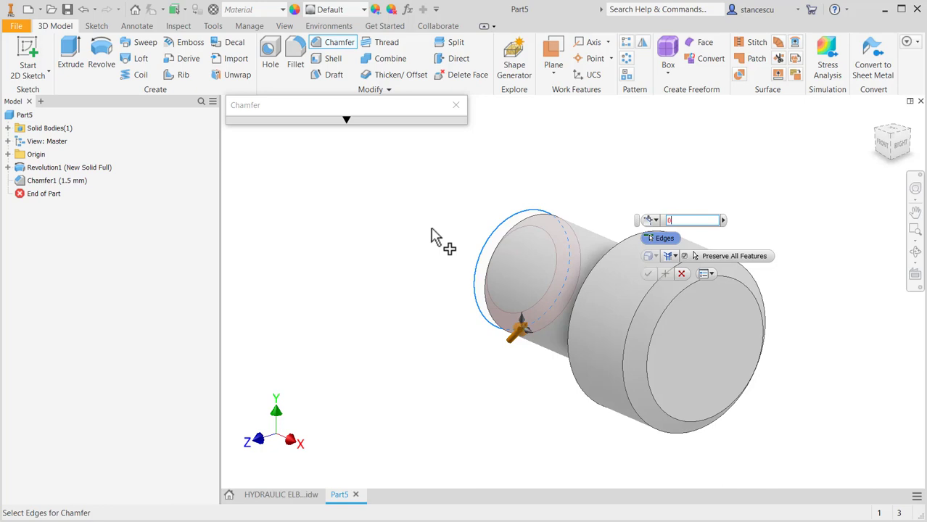
key("Return")
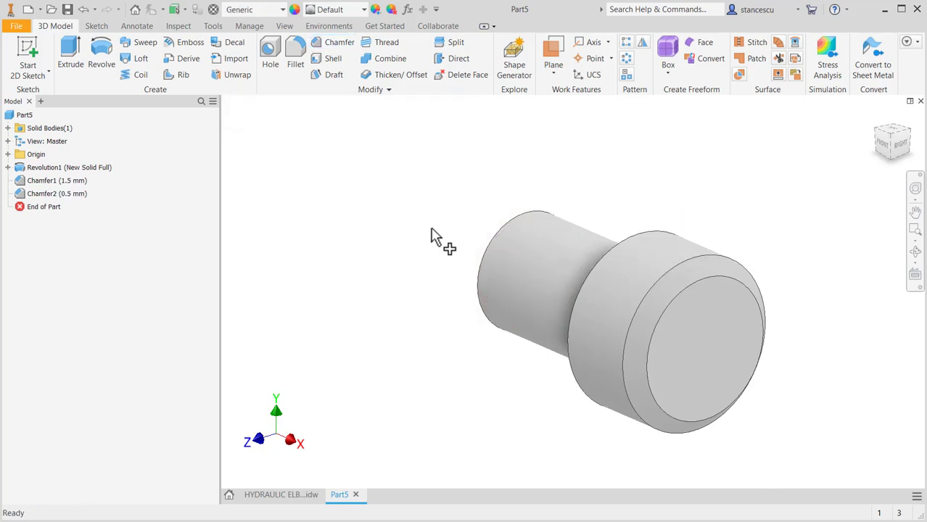
middle_click_drag(433, 237, 403, 317, "shift")
key("F6")
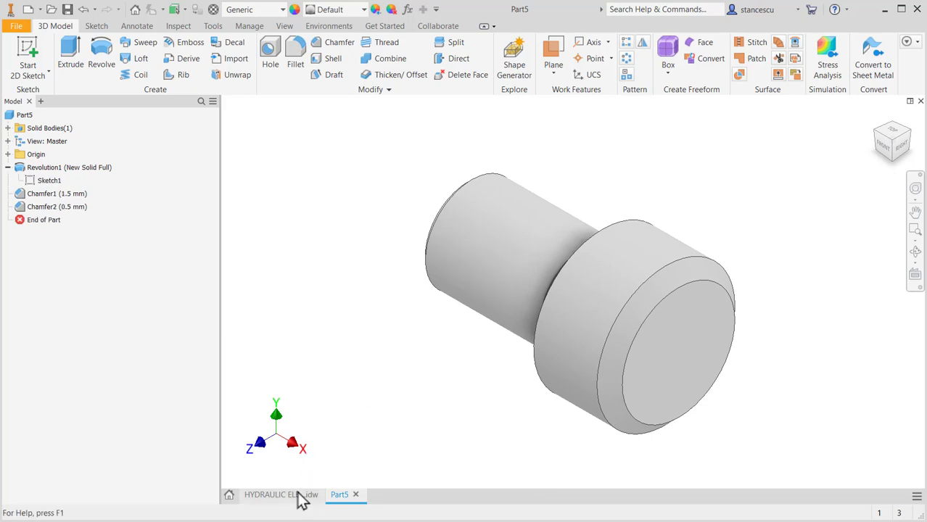
- Recheck the thread callout on the drawing and open thread.xls from C:\Users\Public\Documents\Autodesk\Inventor 2020\Design Data\XLS\en-US in Excel
left_click(299, 495)
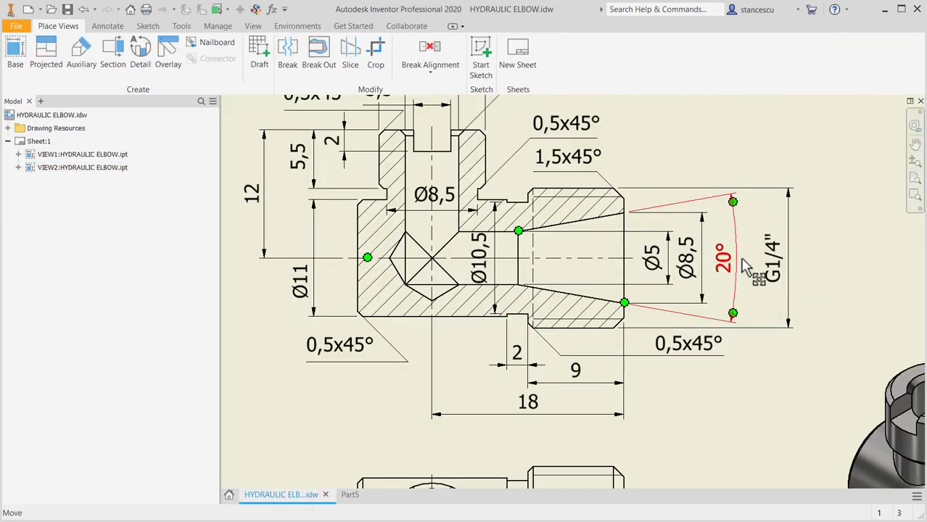
left_click(350, 495)
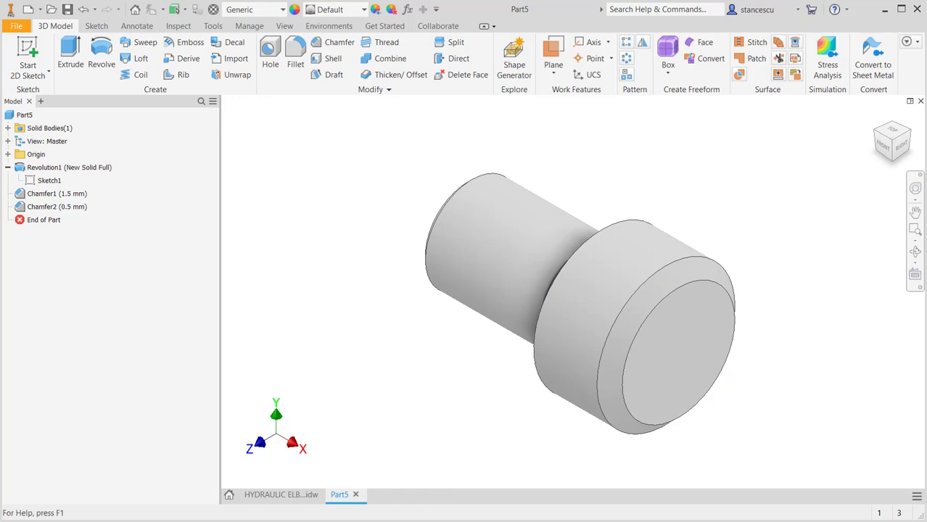
key("alt+Tab")
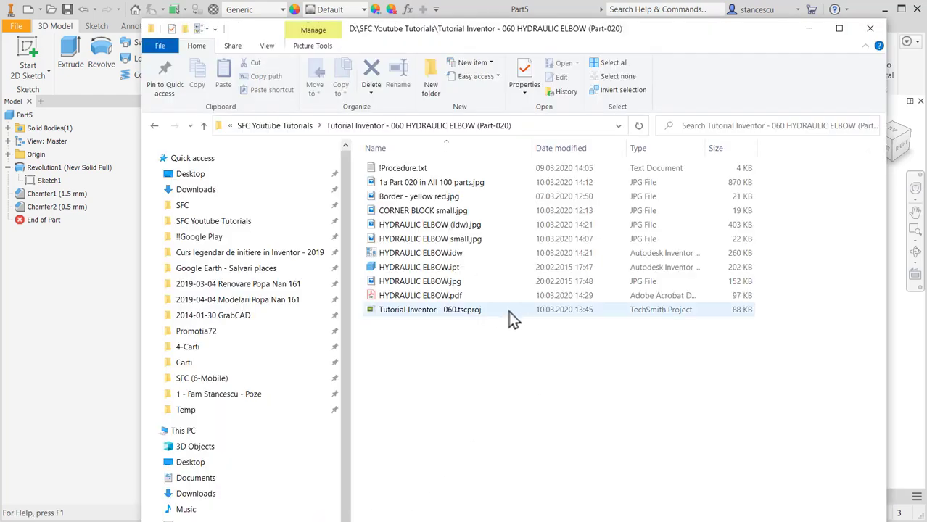
left_click(549, 127)
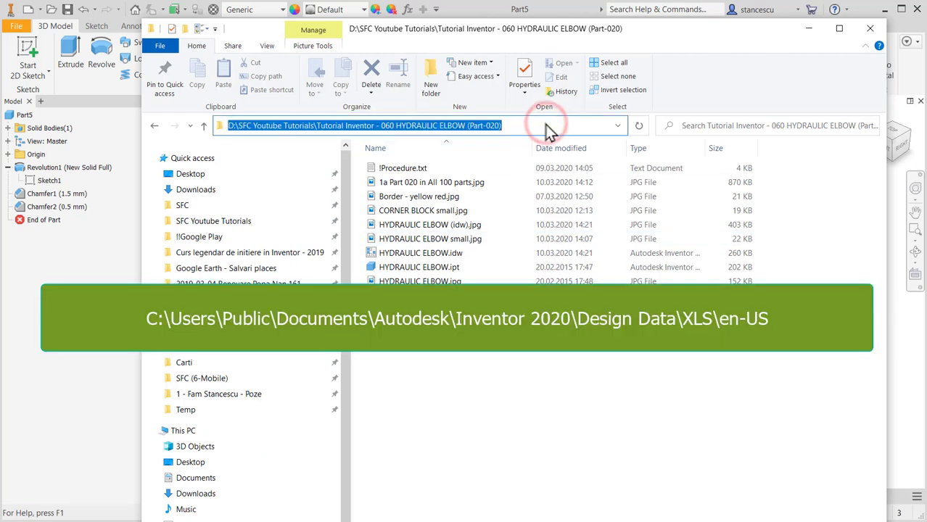
type("C:\\Users\\Public\\Documents\\Autodesk\\Inventor 2020\\Design Data\\XLS\\en-US")
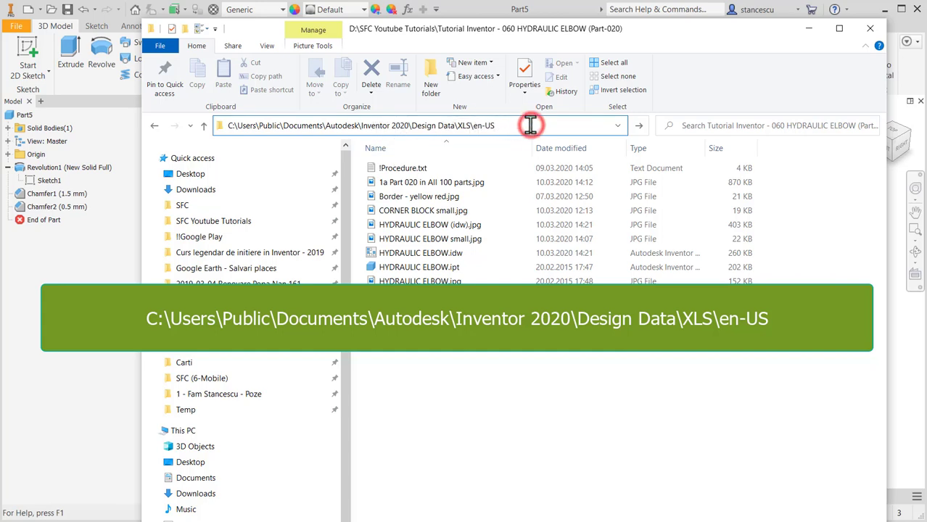
key("Return")
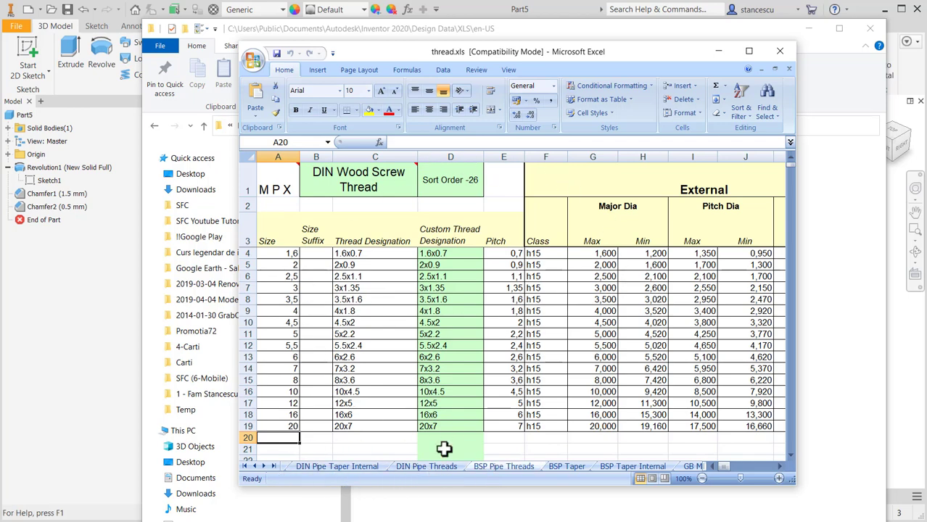
- Widen the spreadsheet window and select the G 1/4-19 class A row on the BSP Pipe Threads sheet
left_click_drag(240, 385, 14, 373)
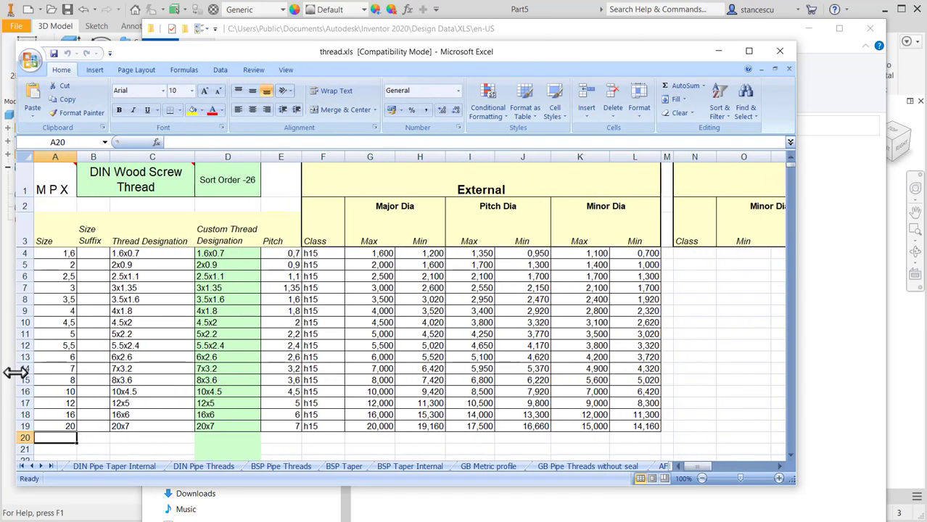
left_click_drag(798, 375, 846, 375)
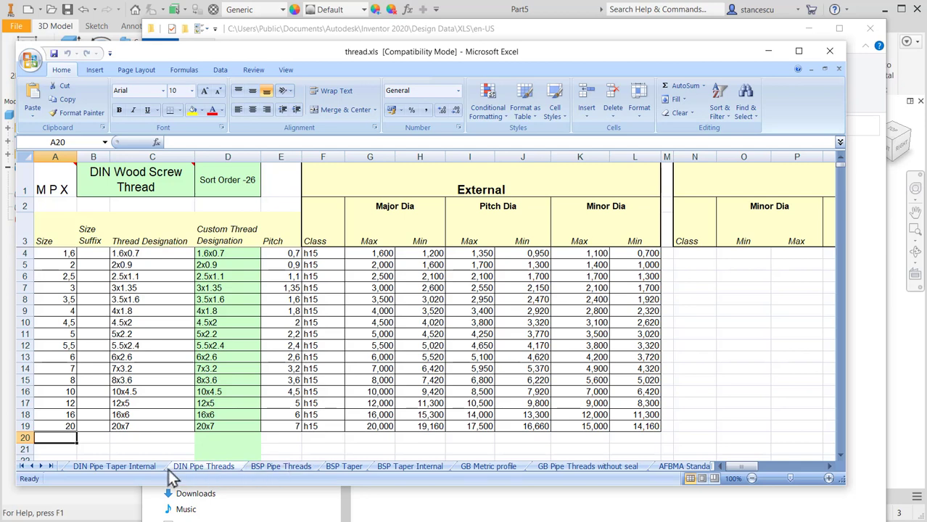
left_click(277, 468)
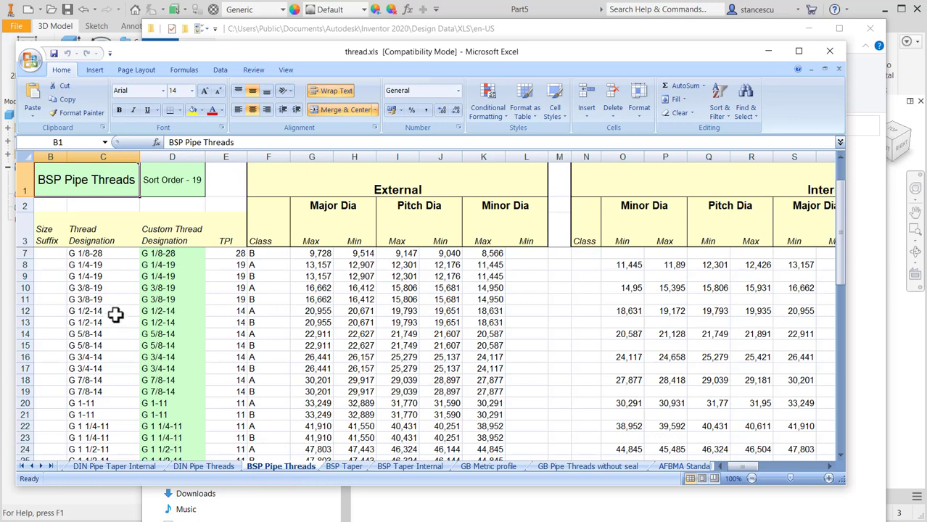
left_click(166, 268)
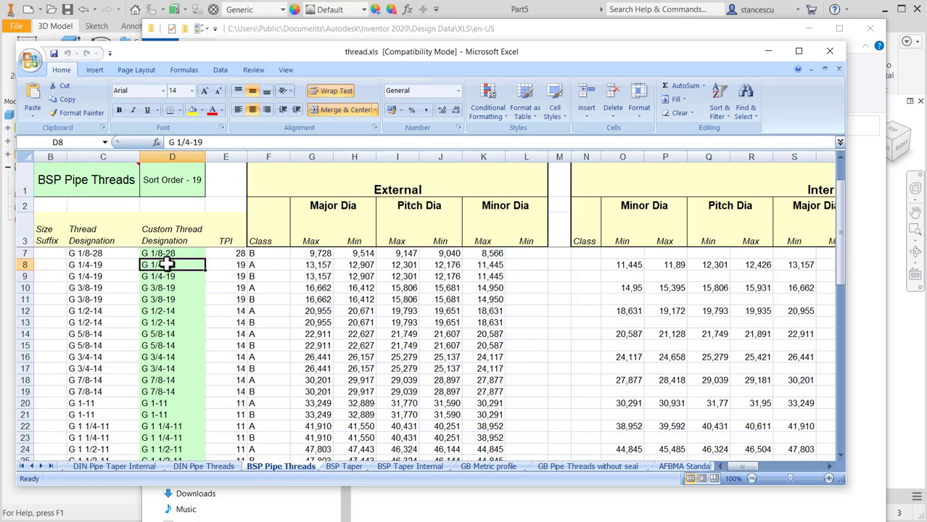
left_click(25, 266)
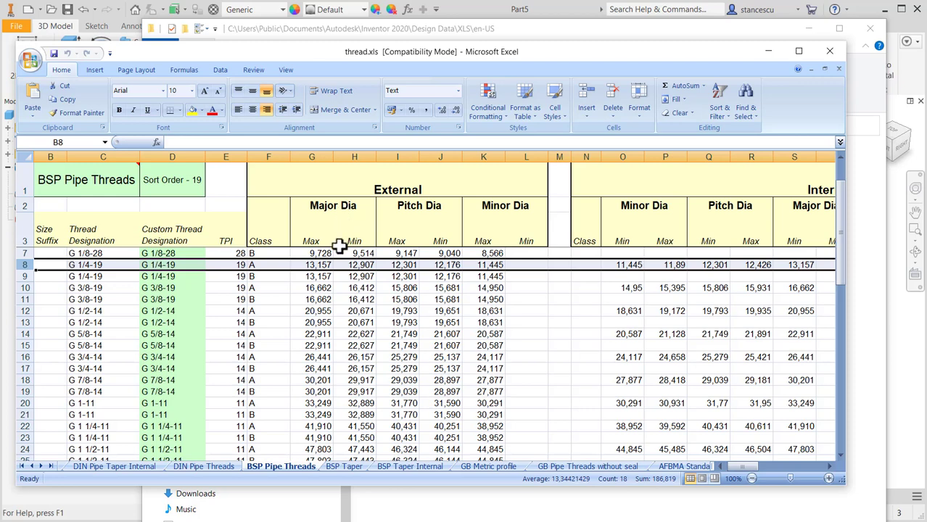
- Copy the maximum external major diameter 13,157 from the G 1/4-19 class A row and return to Part5 in Inventor
left_click(308, 266)
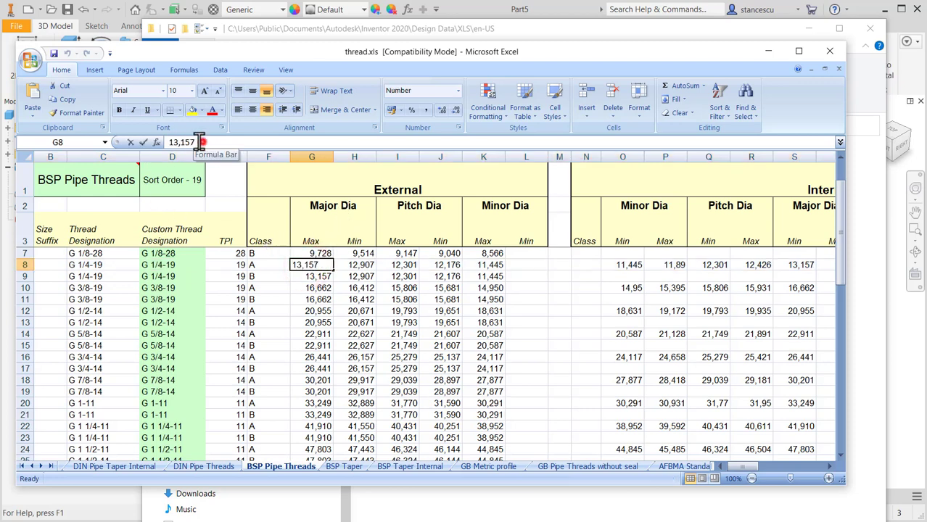
left_click_drag(194, 142, 166, 143)
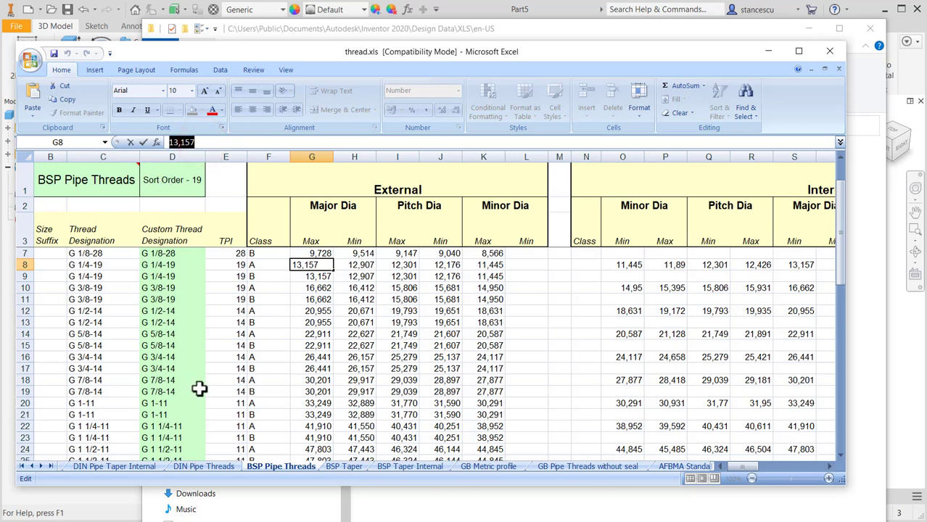
key("ctrl+c")
key("alt+Tab")
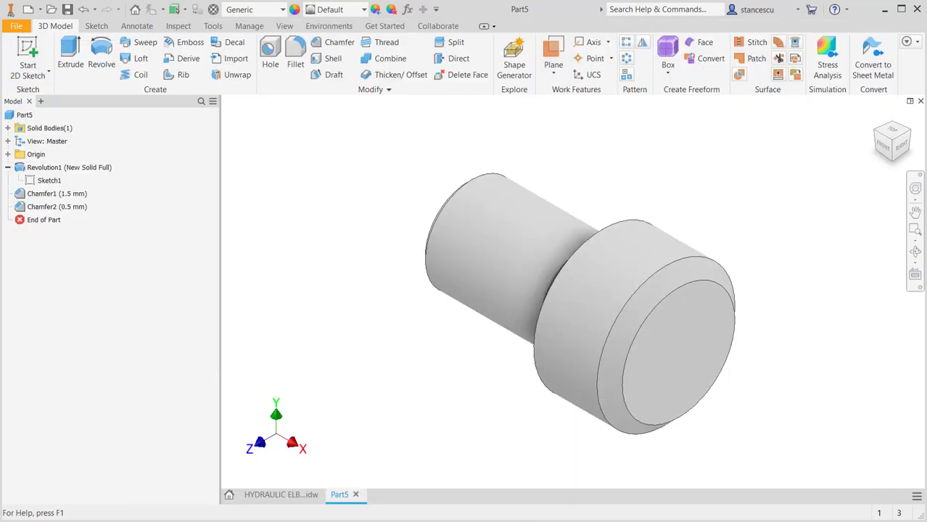
- Edit the revolve's sketch, dimension the diameter of the 9 mm long section as 13,157 mm, and finish the sketch
double_click(29, 181)
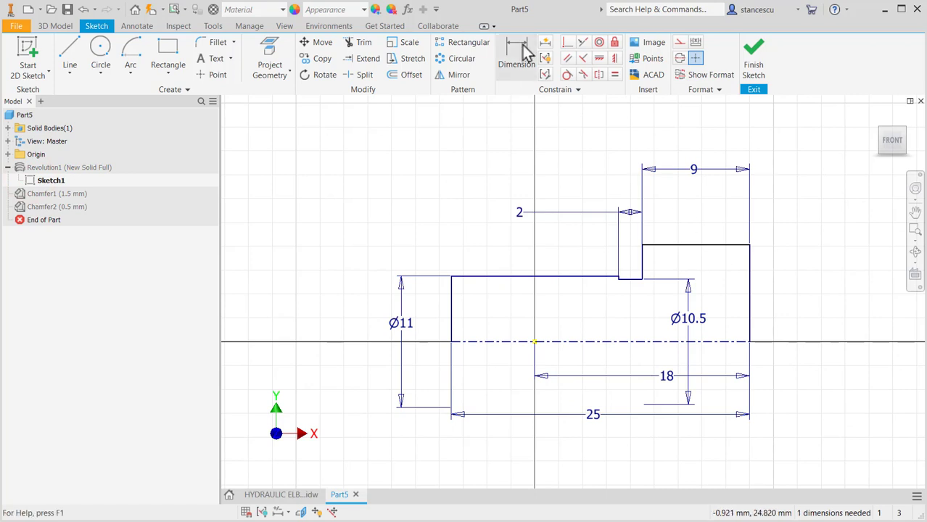
left_click(519, 46)
left_click(735, 246)
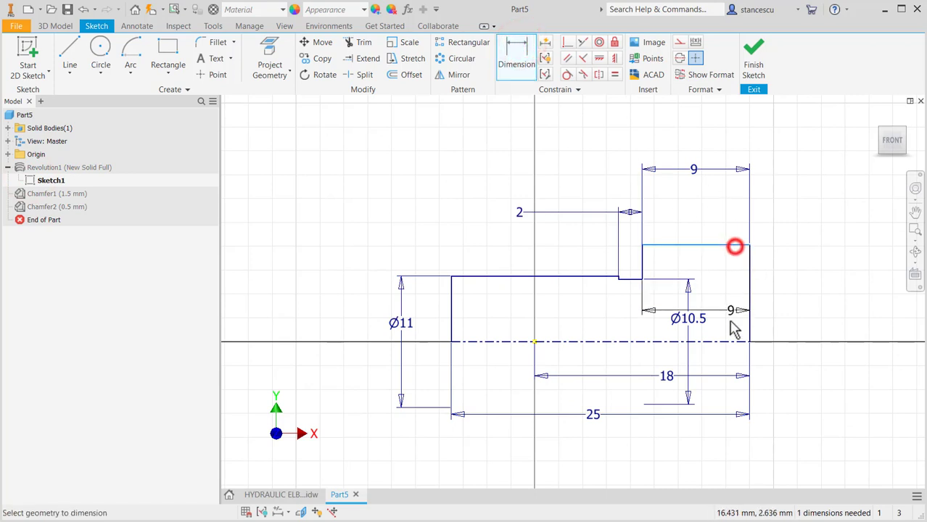
left_click(734, 341)
left_click(818, 323)
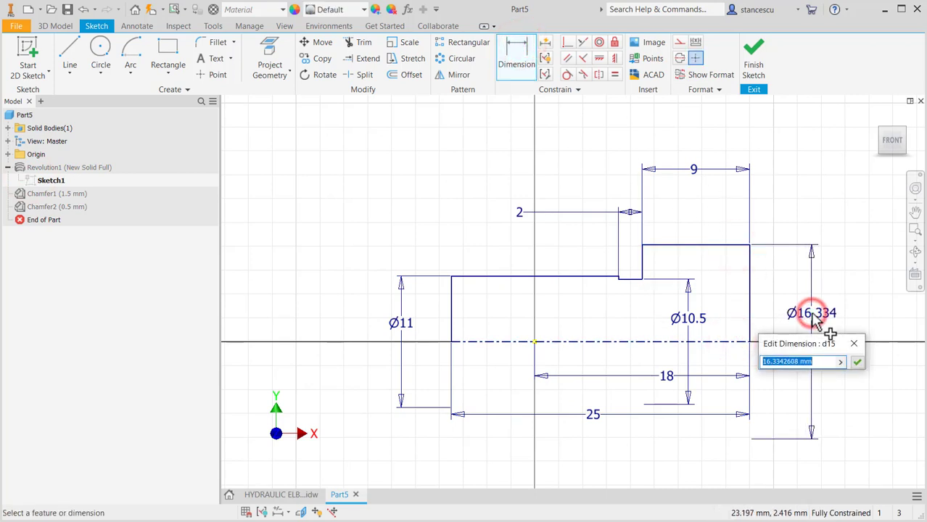
key("ctrl+v")
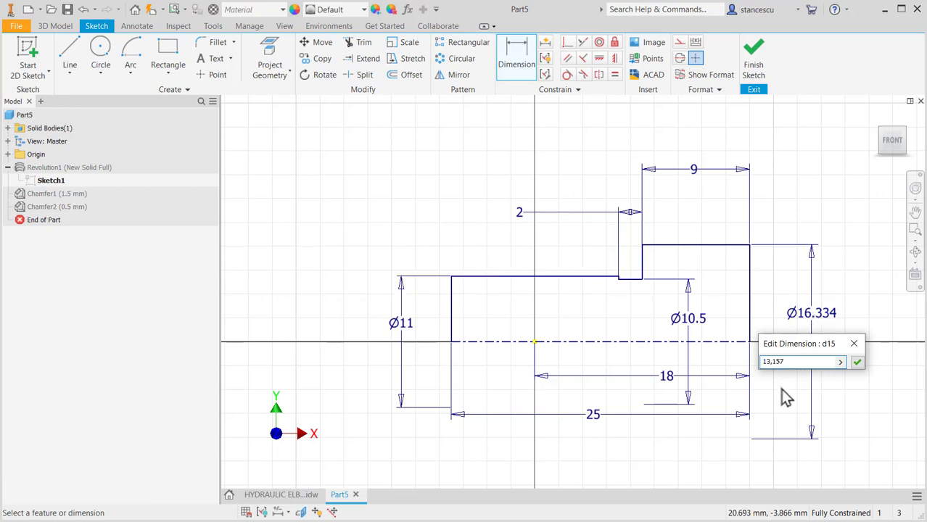
left_click(856, 364)
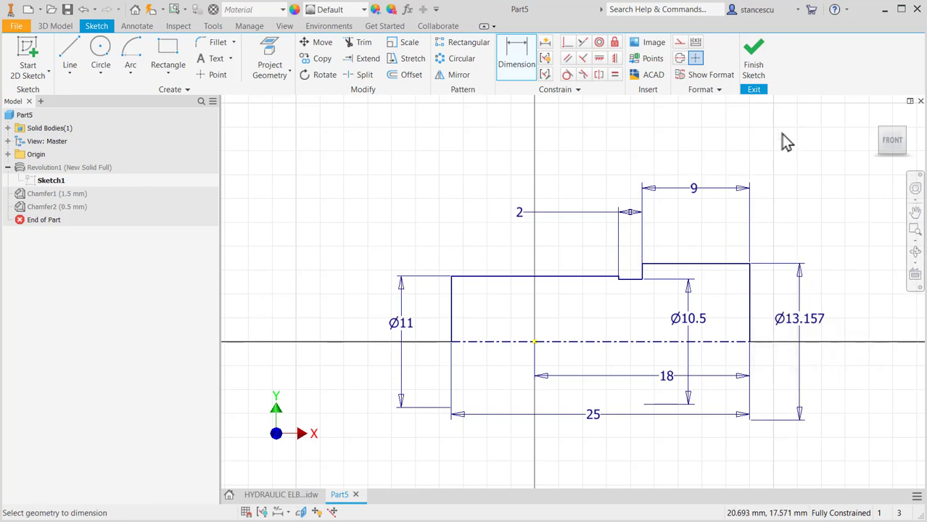
left_click(753, 64)
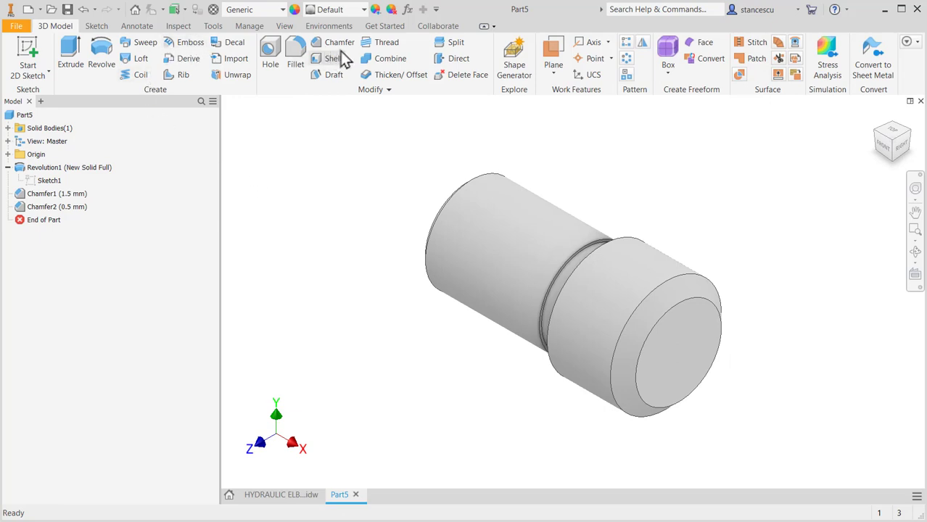
- Add an ISO Pipe Threads G 1/4 class A thread to the larger cylindrical face at the chamfered end
left_click(385, 41)
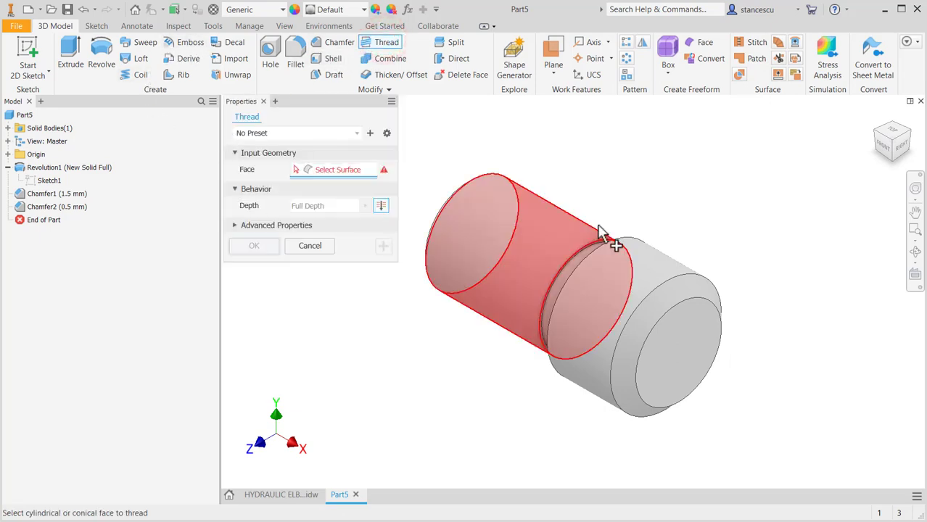
left_click(648, 258)
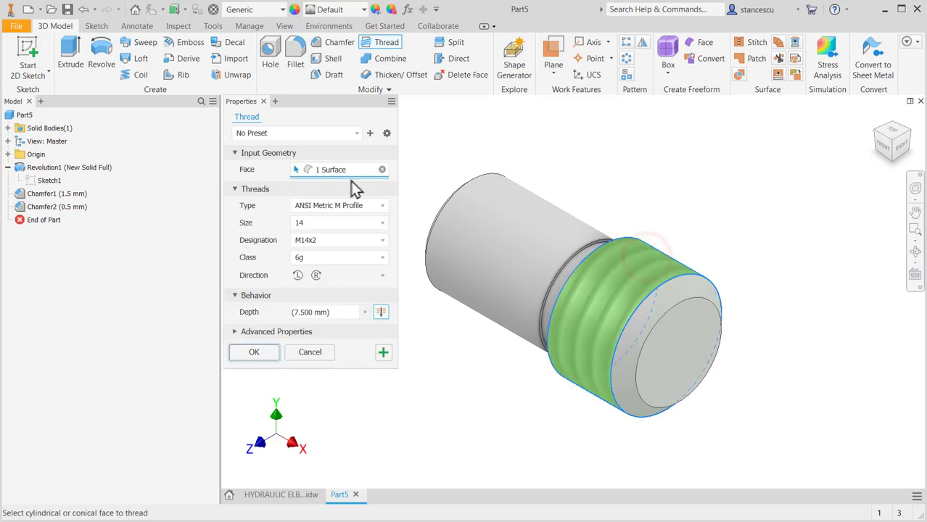
left_click(383, 206)
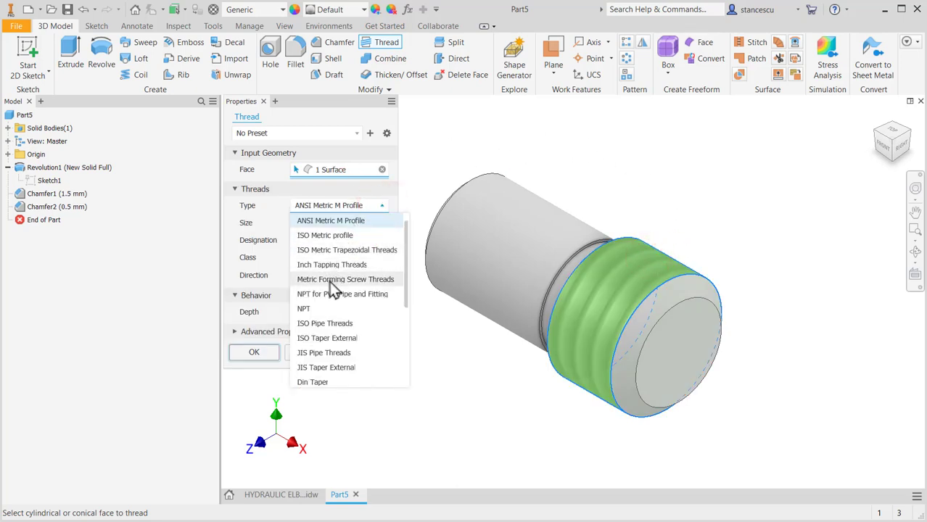
left_click(325, 326)
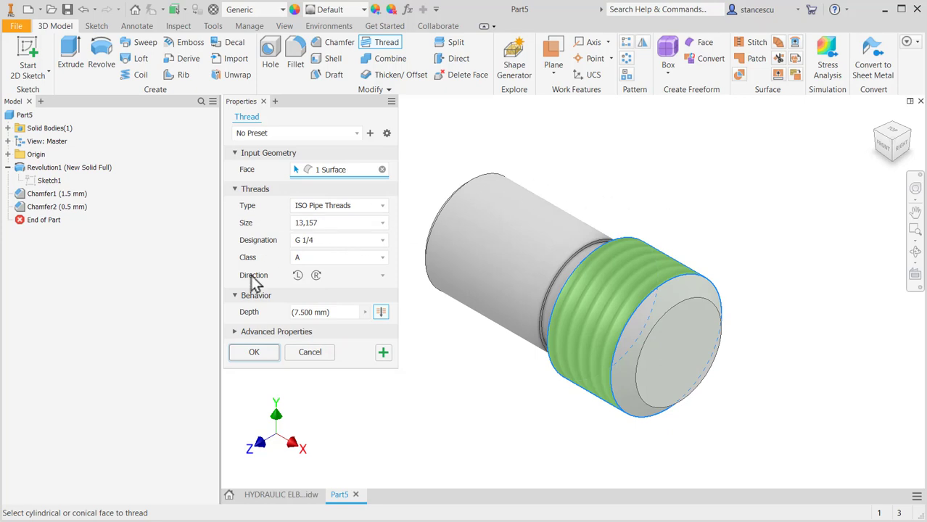
left_click(254, 352)
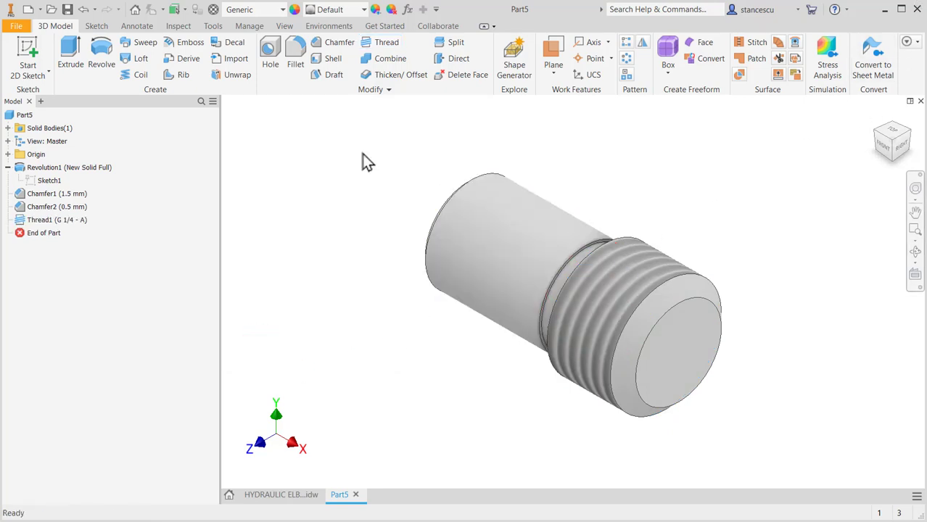
- Check the vertical branch's dimensions on the elbow drawing and start a sketch on Part5's XY plane with the model sliced
left_click(278, 495)
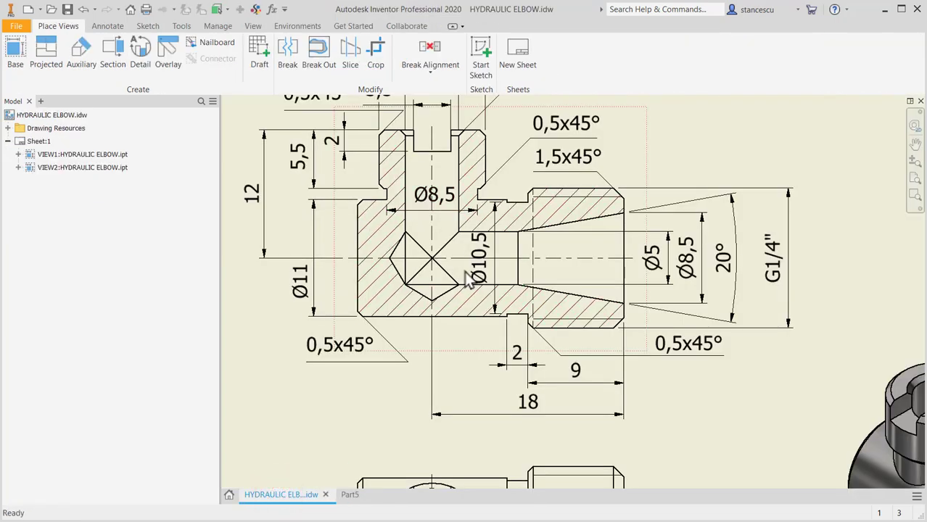
mouse_move(488, 290)
middle_mouse_down()
mouse_move(559, 328)
mouse_move(564, 358)
middle_mouse_up()
middle_click_drag(476, 259, 467, 320)
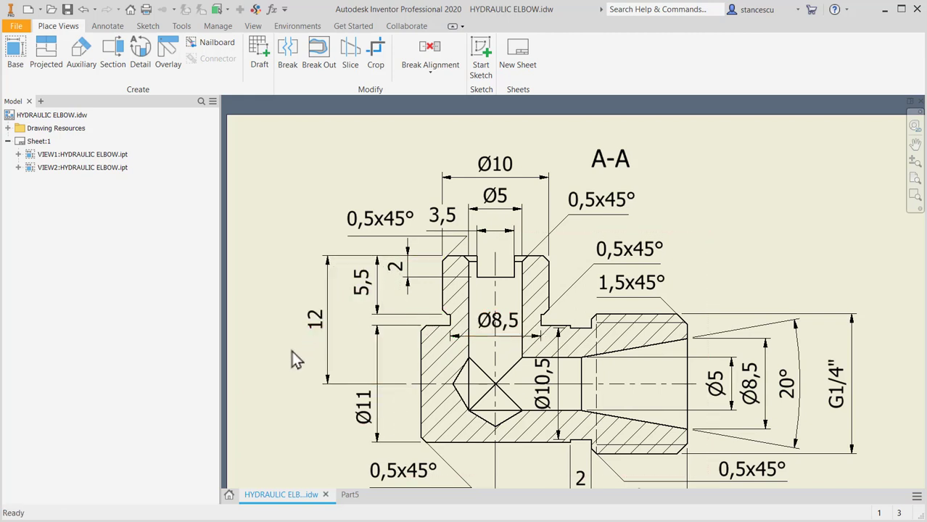
left_click(347, 495)
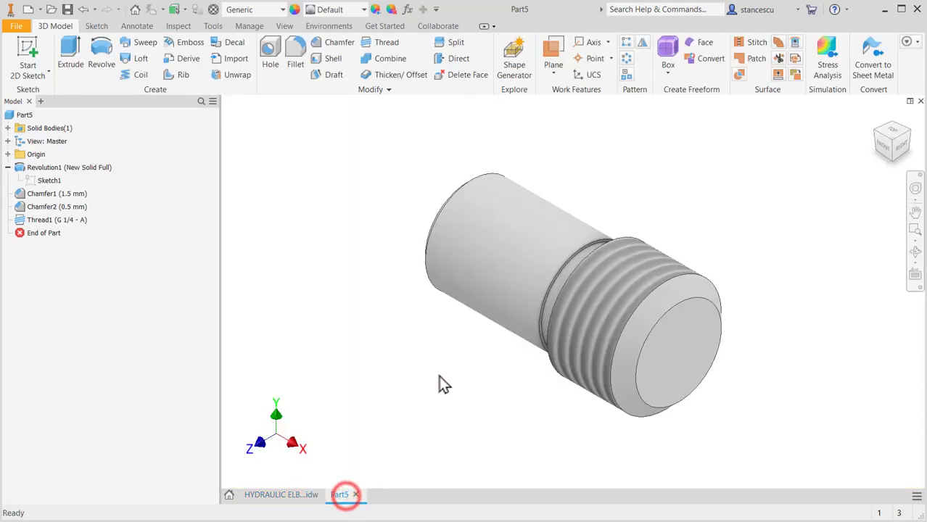
left_click(7, 154)
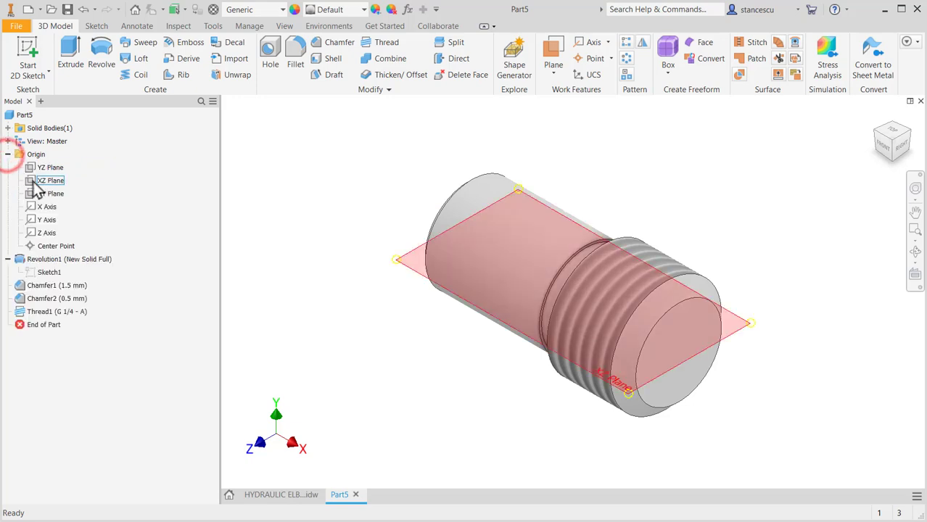
left_click(40, 194)
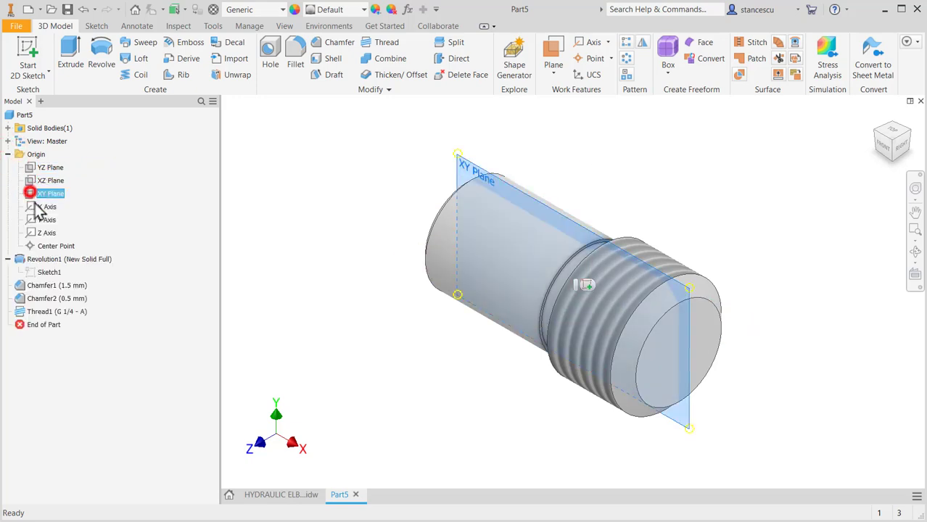
left_click(588, 285)
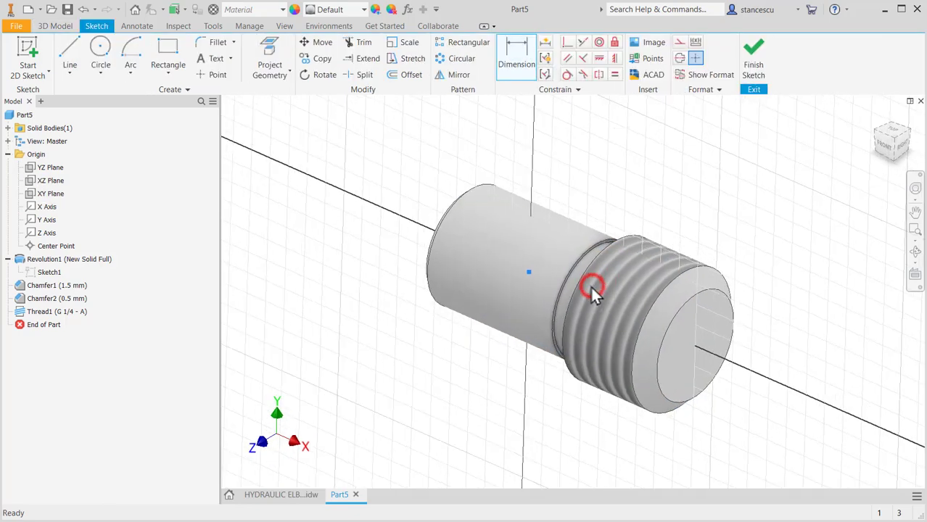
middle_click_drag(373, 186, 344, 261)
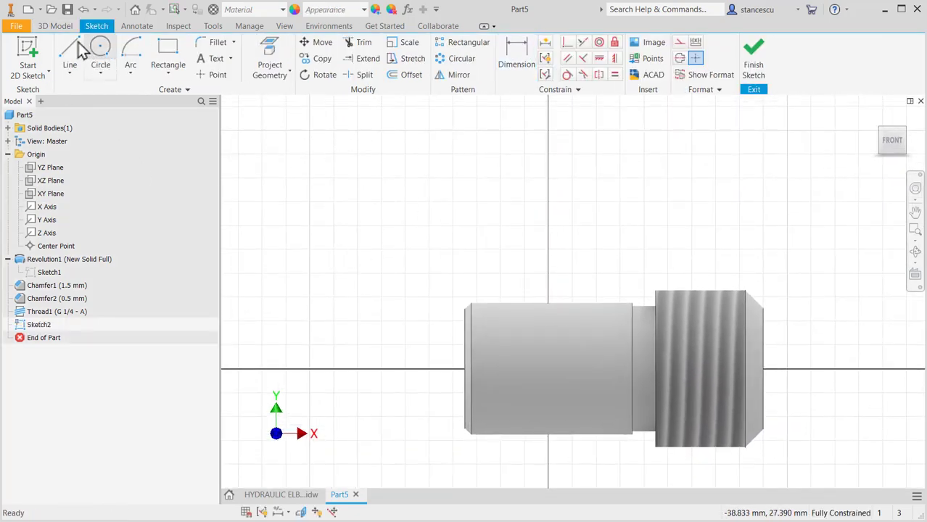
key("F7")
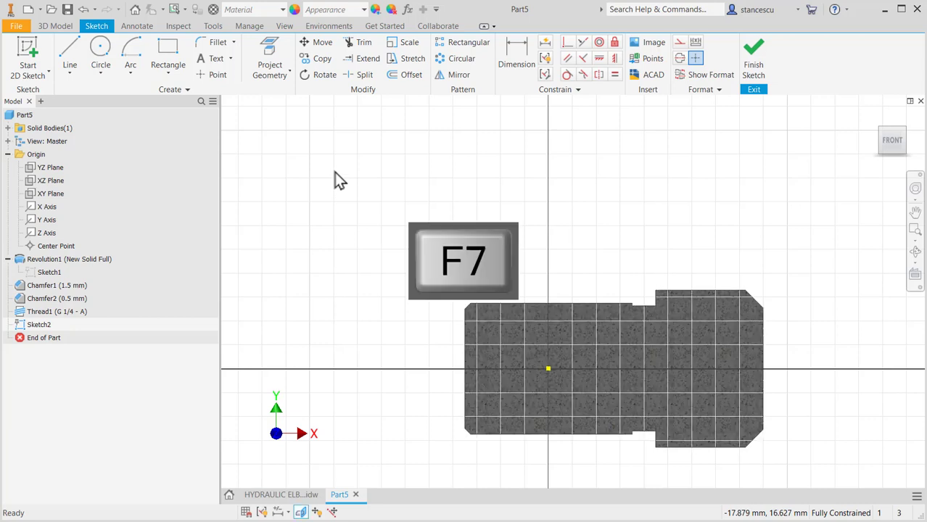
- Sketch a closed stepped half-profile about 16.2 mm high and 4.4 mm wide, rising from the origin along the vertical axis
left_click(70, 52)
left_click(549, 174)
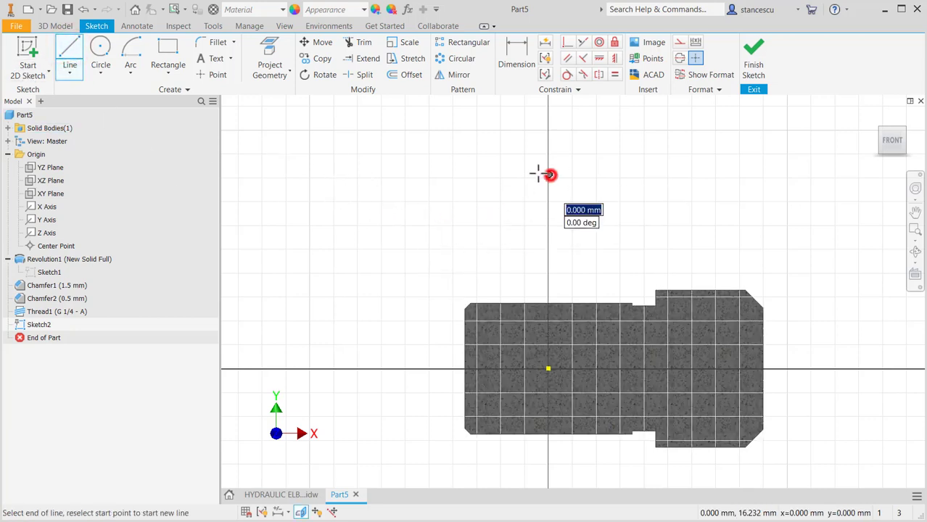
left_click(496, 174)
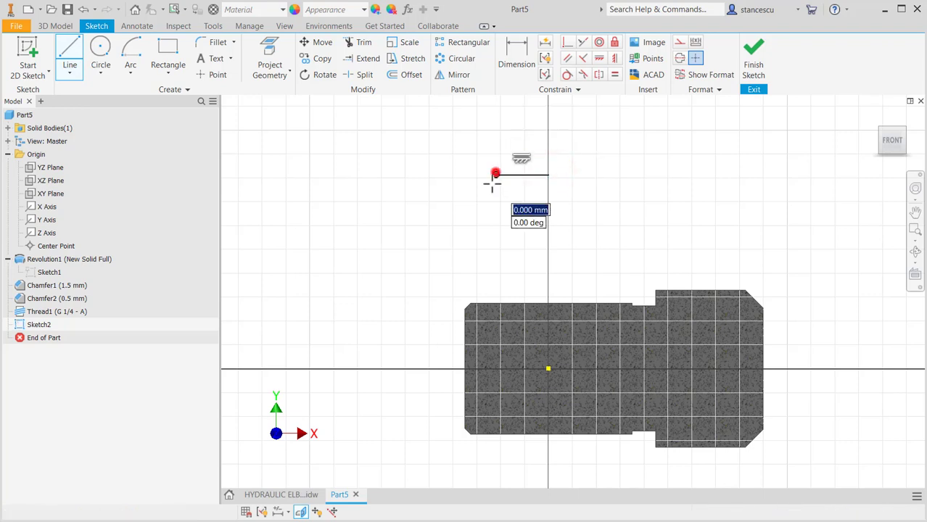
left_click(495, 249)
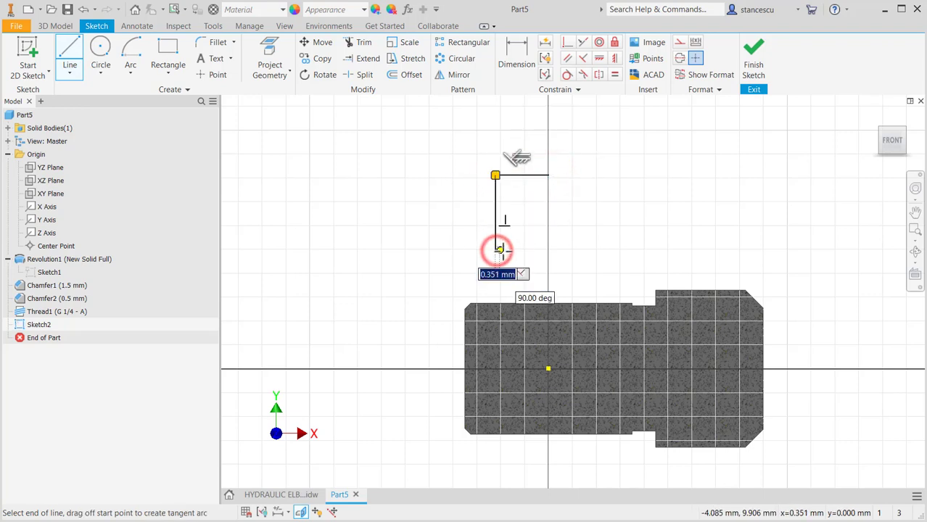
left_click(503, 250)
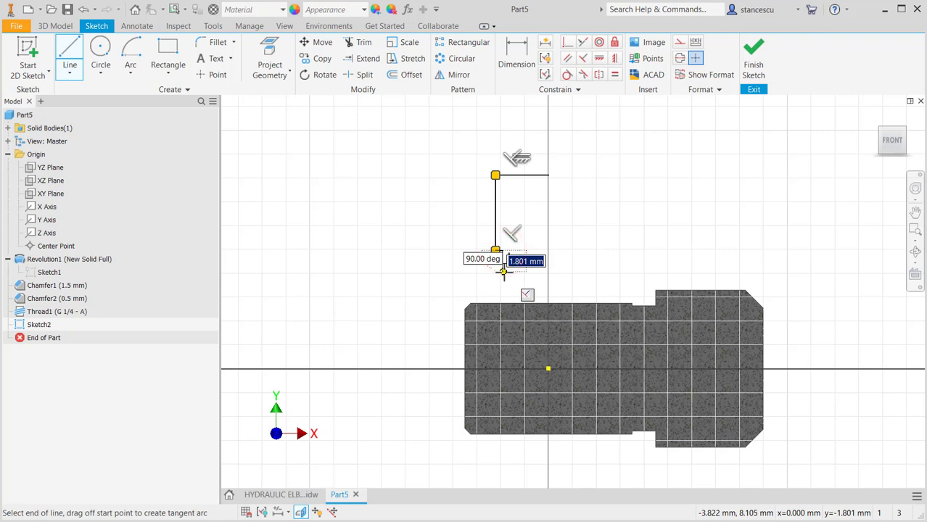
left_click(503, 369)
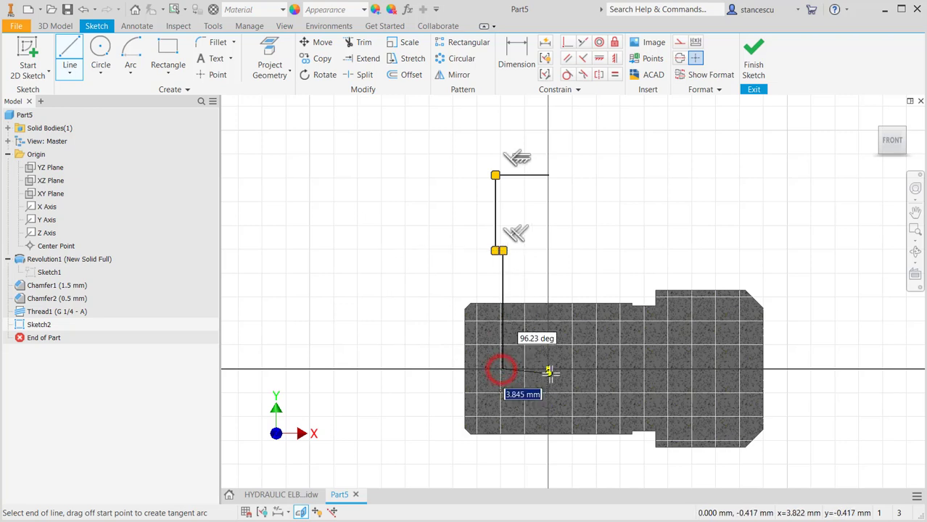
right_click(616, 259)
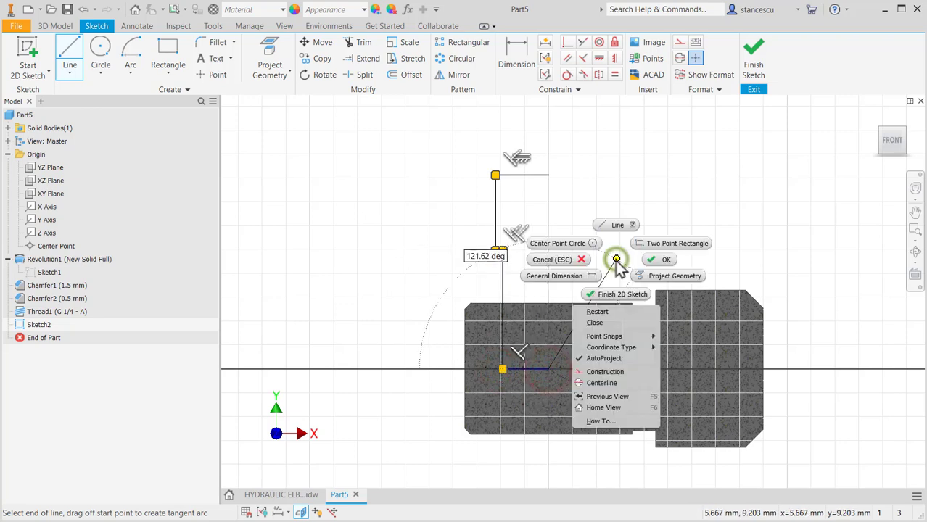
left_click(612, 323)
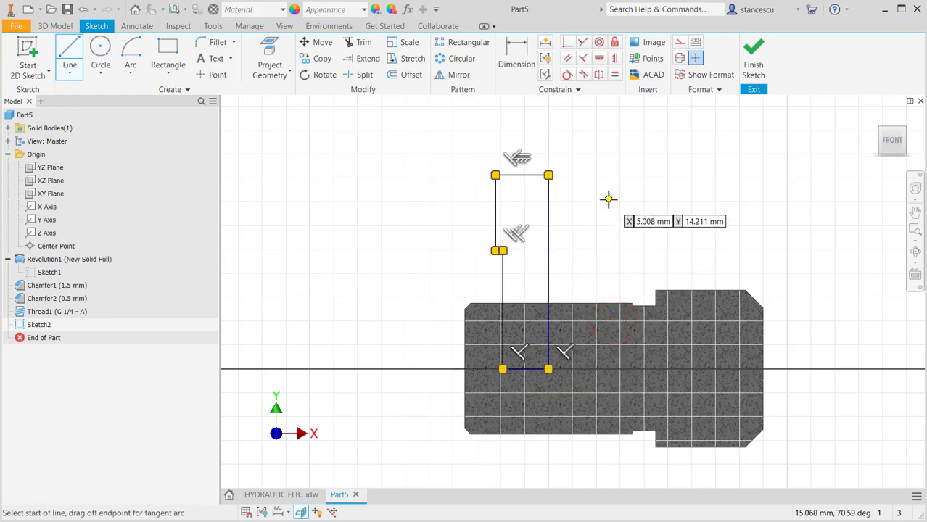
key("Escape")
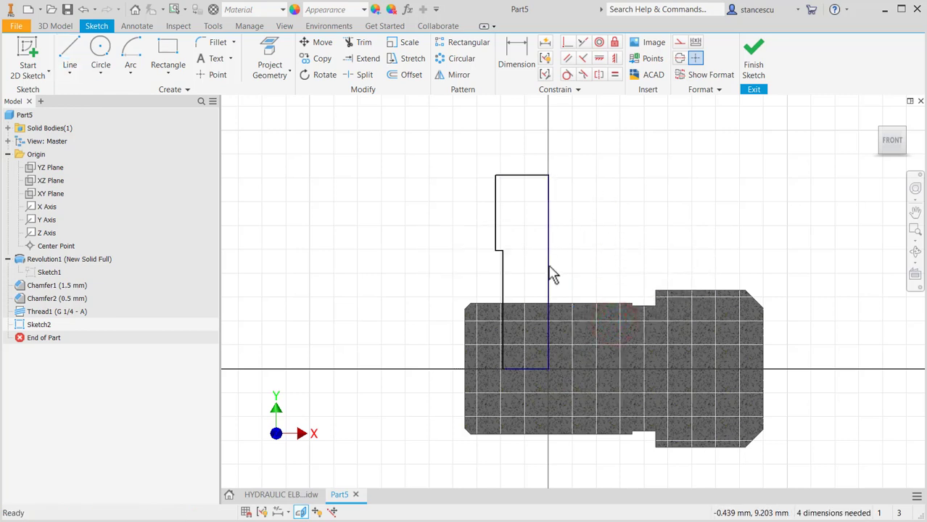
- Convert the profile's vertical line on the Y axis into a centerline
mouse_move(552, 274)
left_mouse_down()
mouse_move(524, 392)
mouse_move(526, 369)
left_mouse_up()
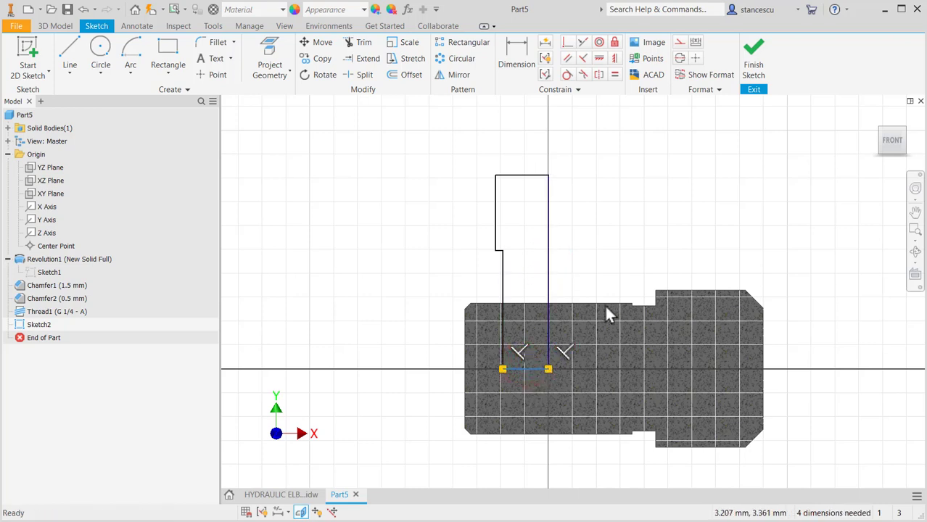
left_click(639, 197)
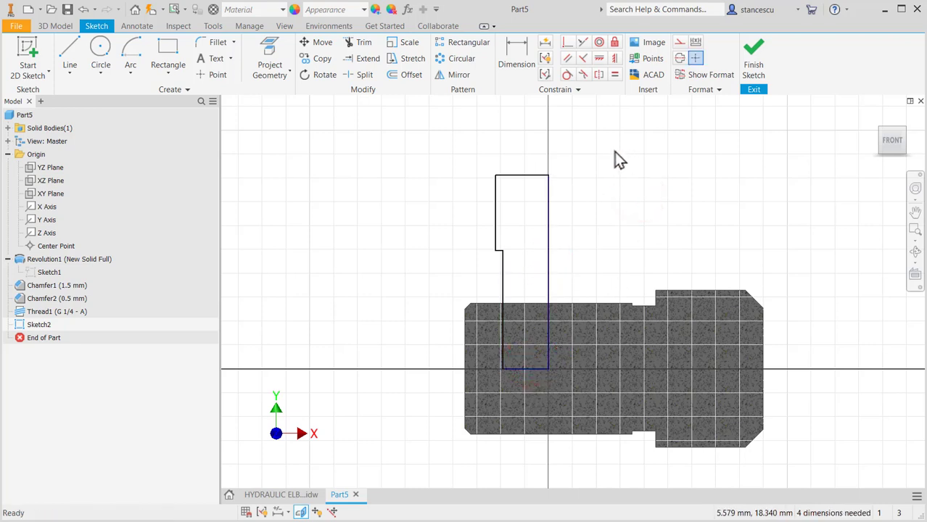
left_click(548, 228)
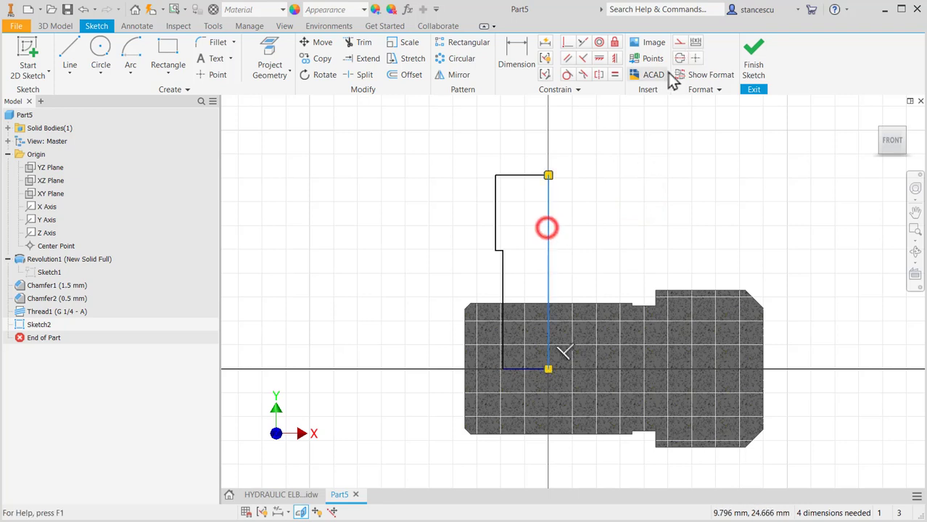
left_click(680, 58)
left_click(632, 157)
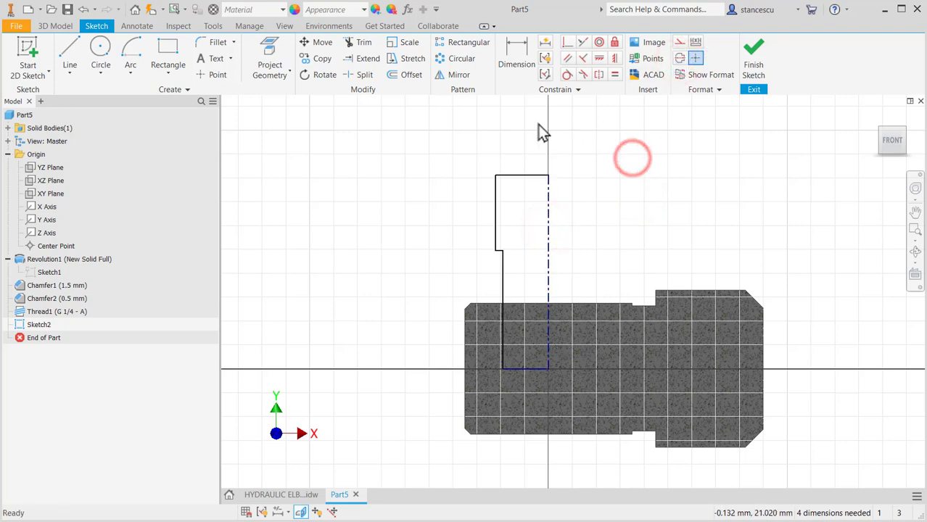
- Dimension the profile's overall height between its top and bottom lines as 12 mm
left_click(519, 62)
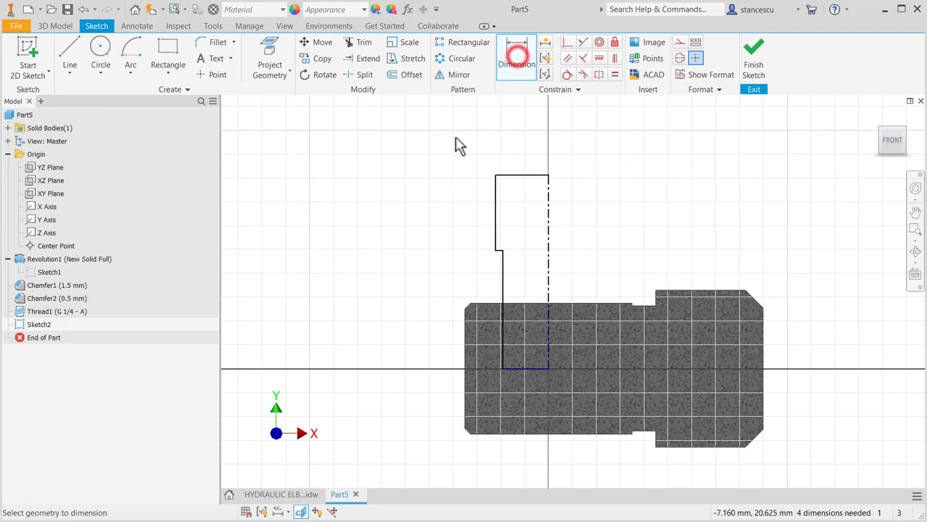
left_click(527, 177)
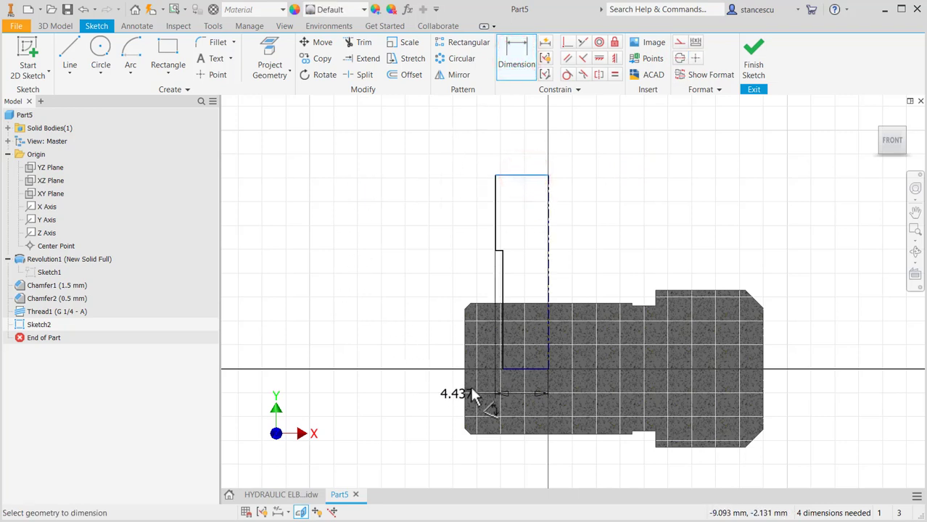
left_click(519, 371)
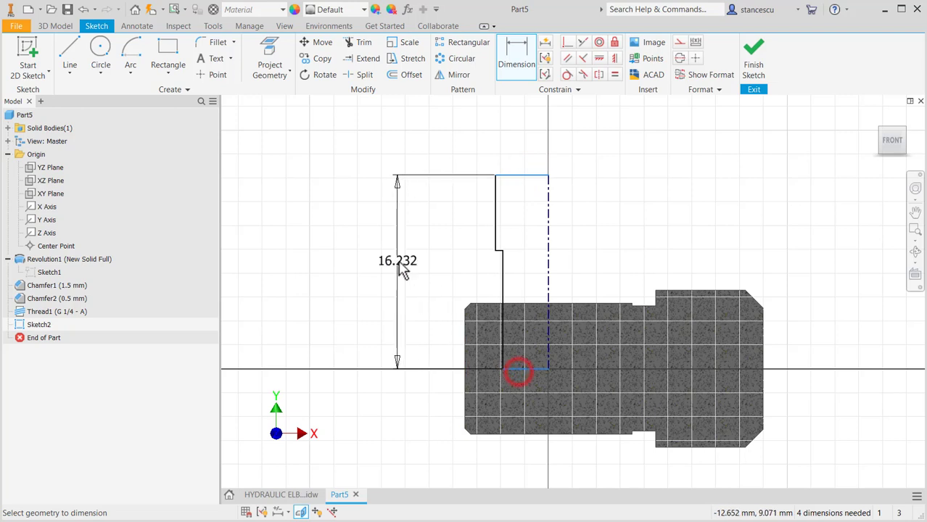
left_click(396, 259)
type("1")
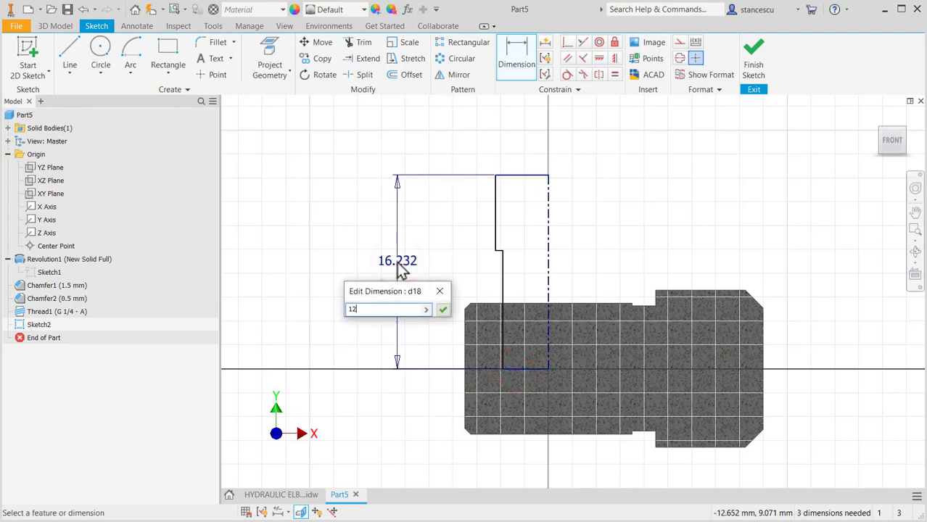
type("2")
key("Return")
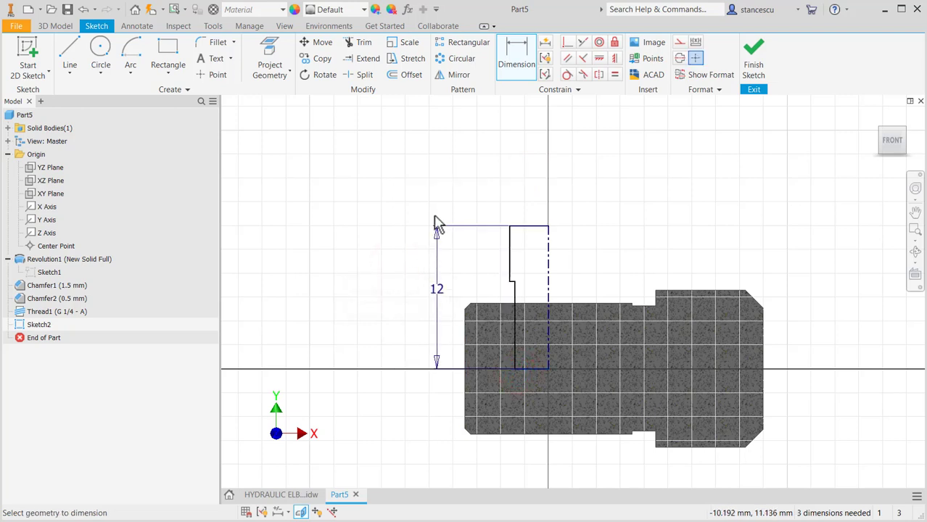
- Dimension the diameter of the profile's upper section about the centerline as 10 mm
left_click(508, 251)
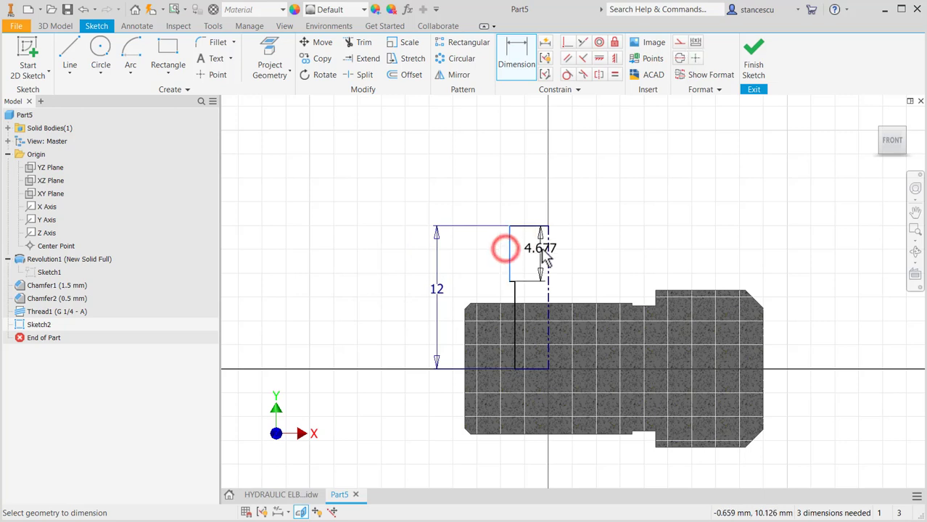
left_click(548, 251)
left_click(615, 183)
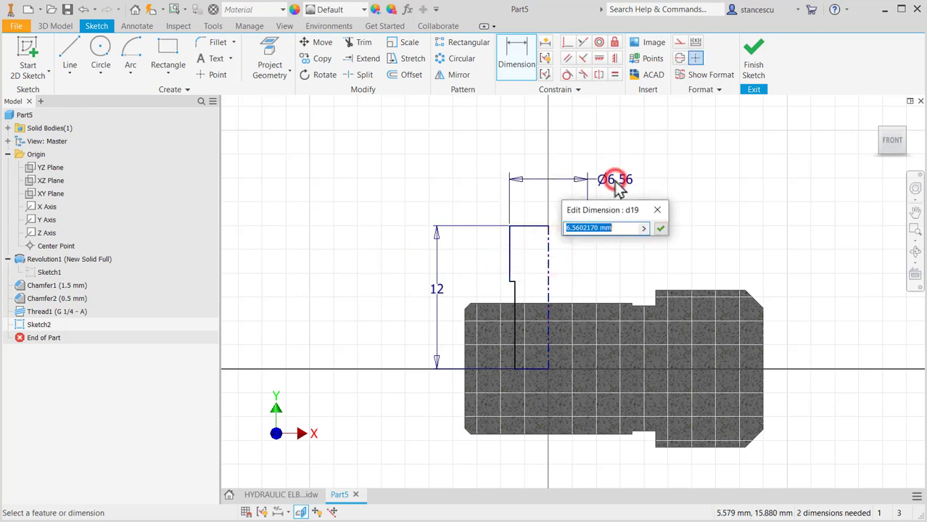
type("10")
key("Return")
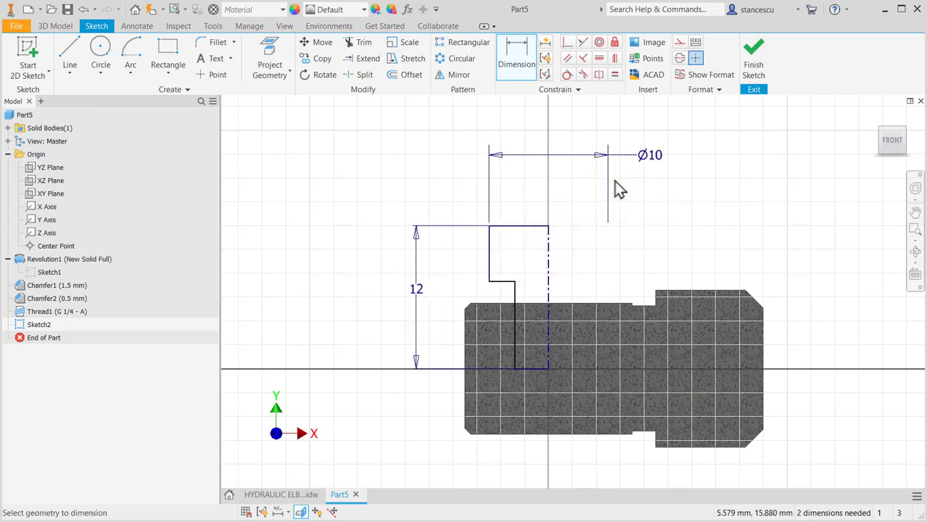
- Dimension the diameter of the profile's lower section about the centerline as 8.5 mm
left_click(514, 291)
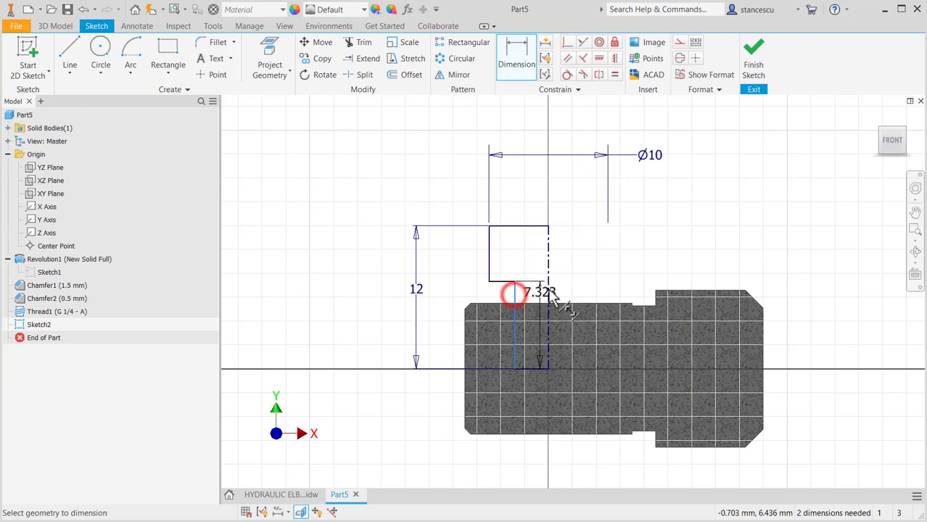
left_click(550, 299)
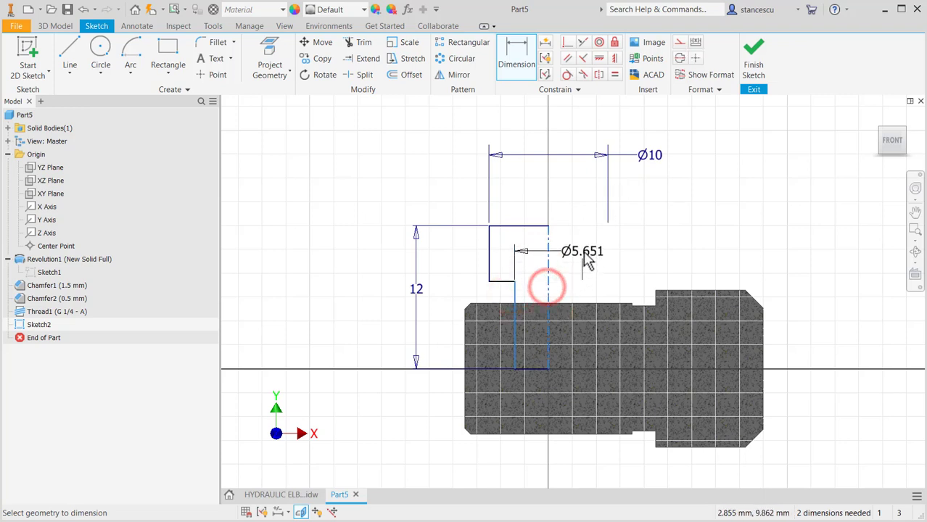
left_click(584, 255)
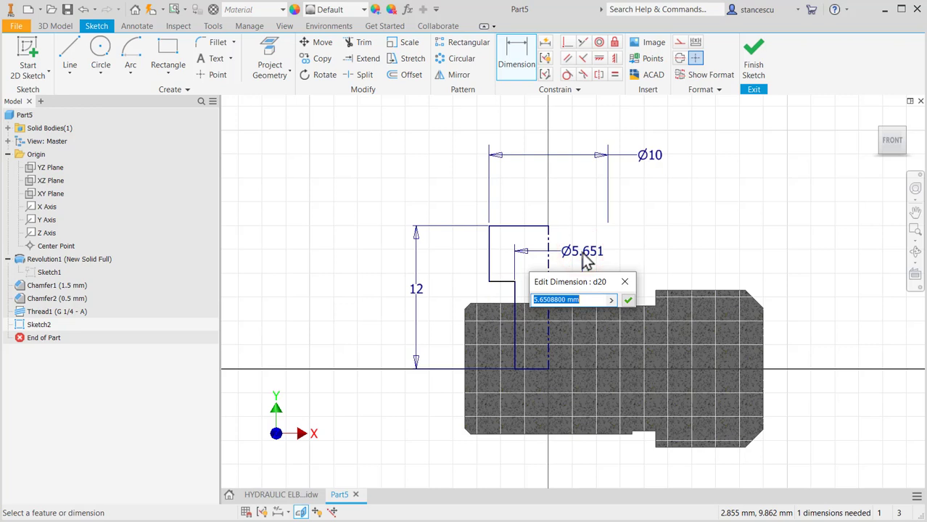
type("8")
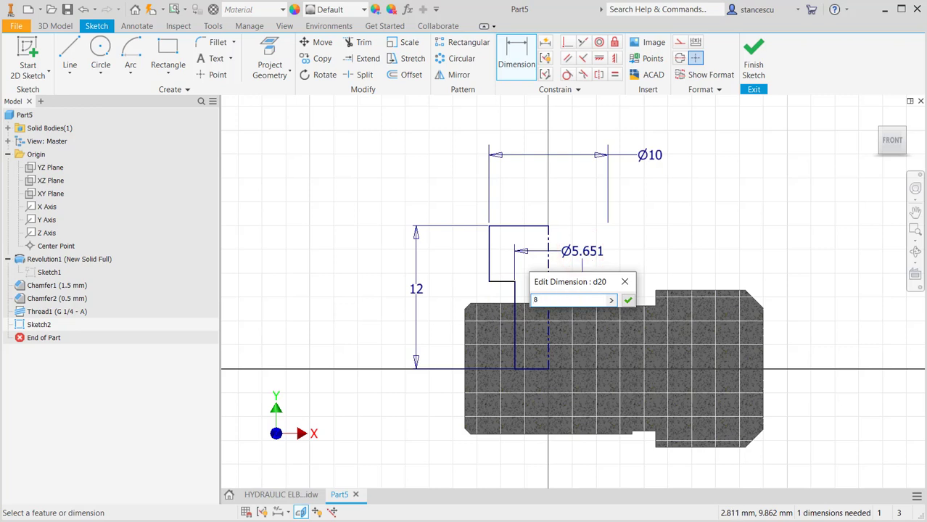
type(".5")
key("Return")
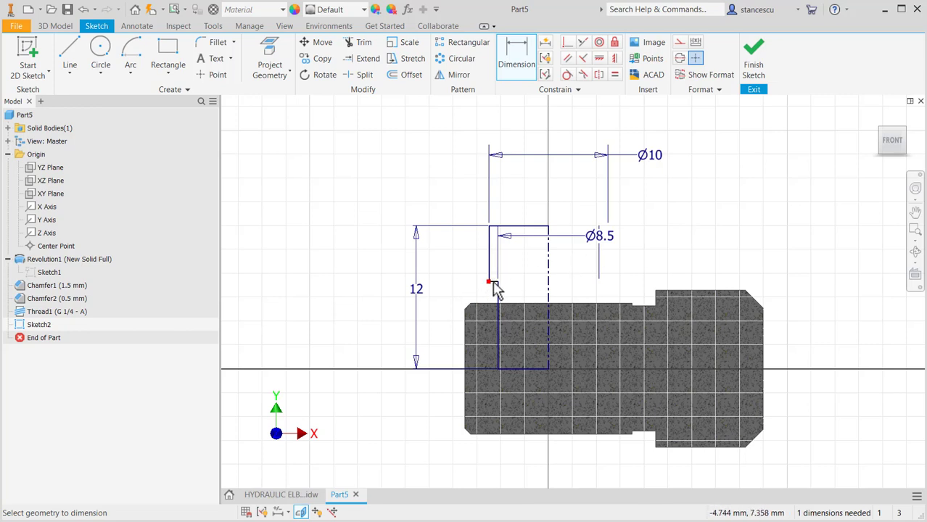
- Dimension the height of the profile's wider upper section, from the top line down to the step, as 5.5 mm
left_click(529, 228)
left_click(489, 282)
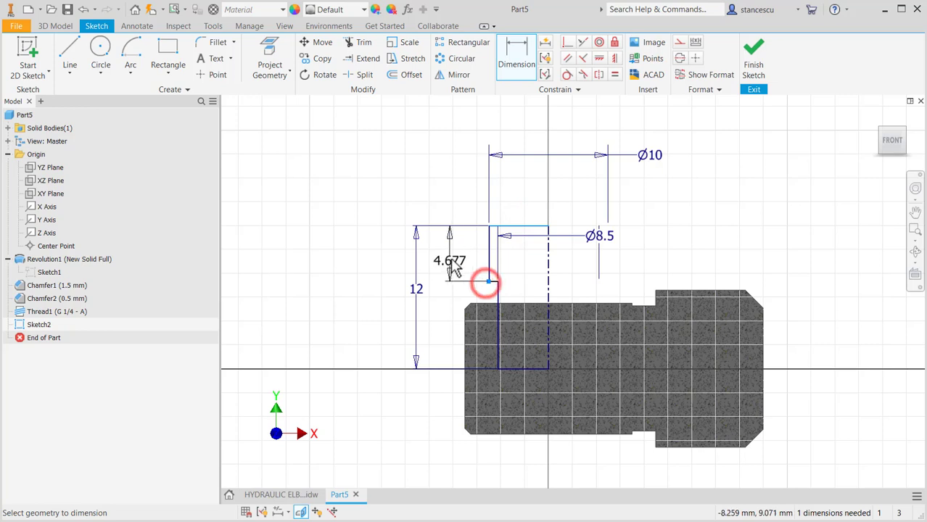
left_click(453, 267)
type("5")
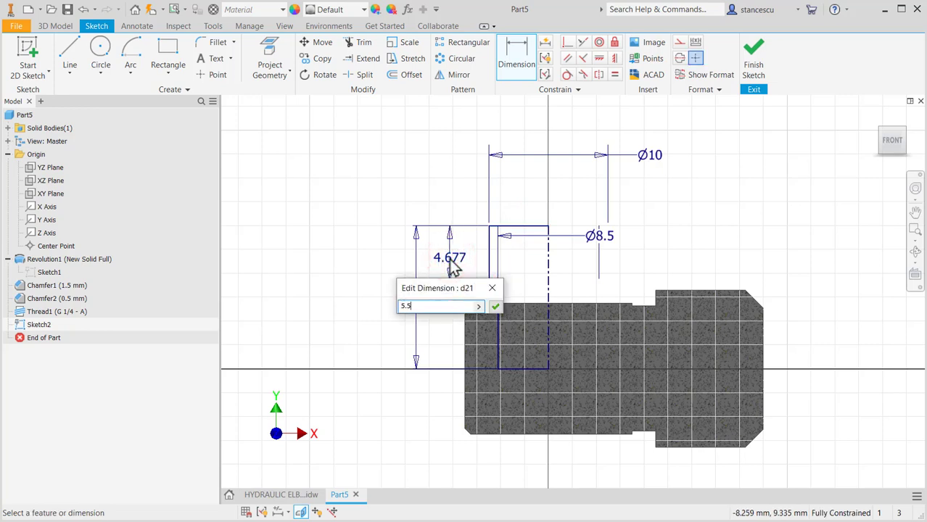
type(".5")
key("Return")
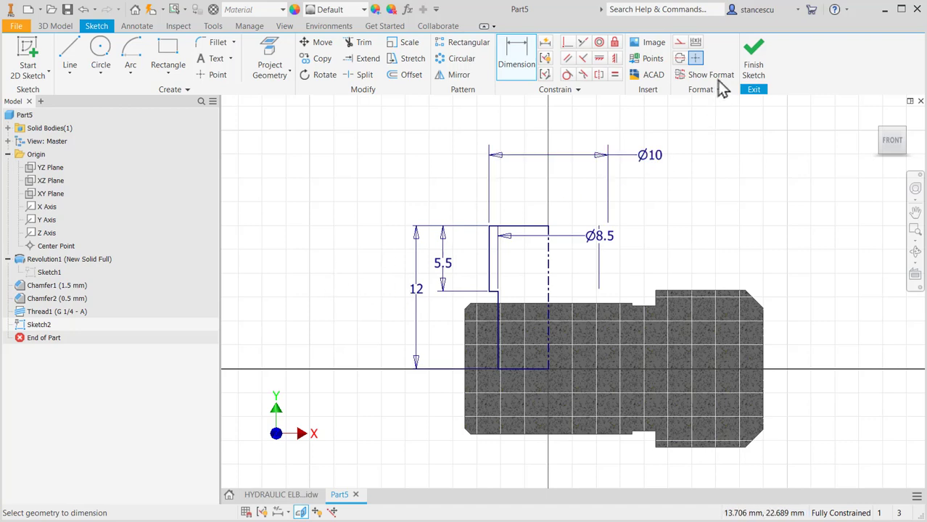
- Finish the sketch and revolve the stepped profile a full 360 degrees about its centerline, joined to the body
left_click(755, 64)
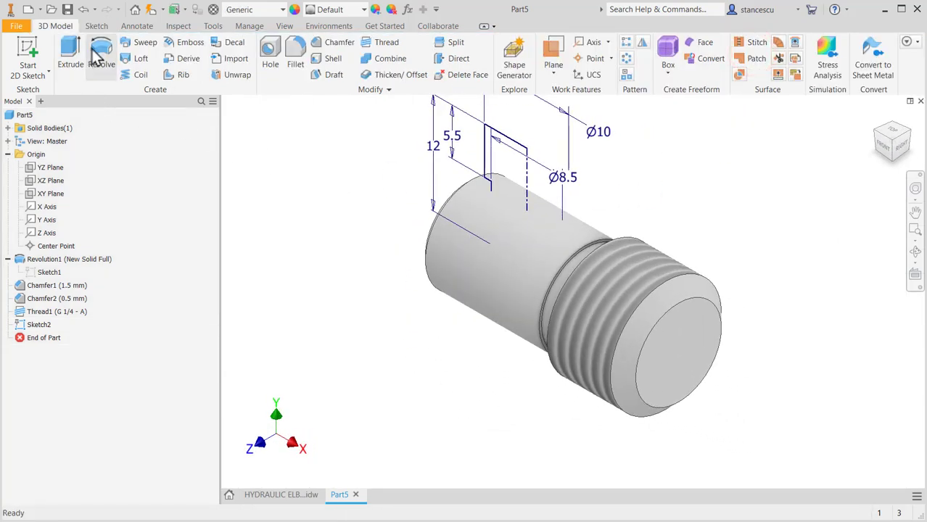
left_click(101, 49)
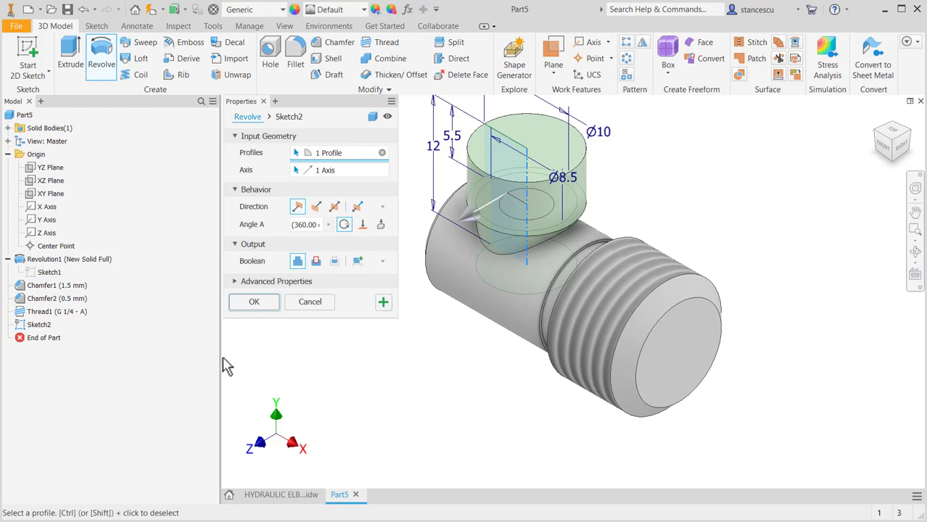
left_click(254, 302)
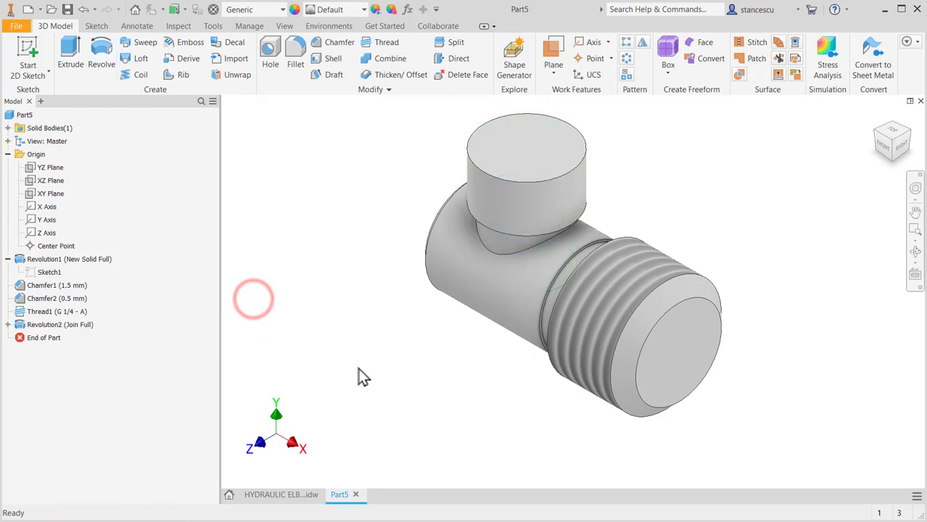
- Following the drawing's callouts, chamfer the branch collar's upper and lower outer edges and the threaded section's inner edge by 0.5 mm
left_click(284, 494)
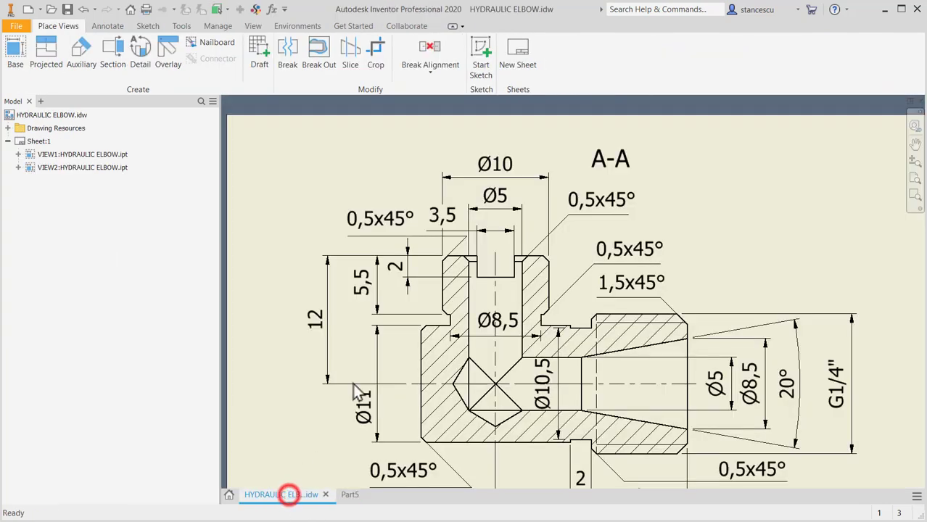
left_click(371, 218)
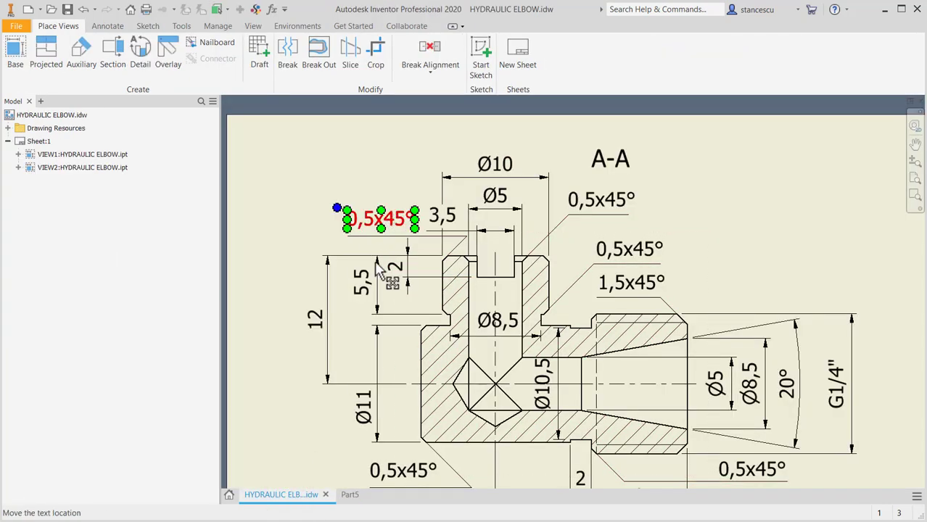
key("Escape")
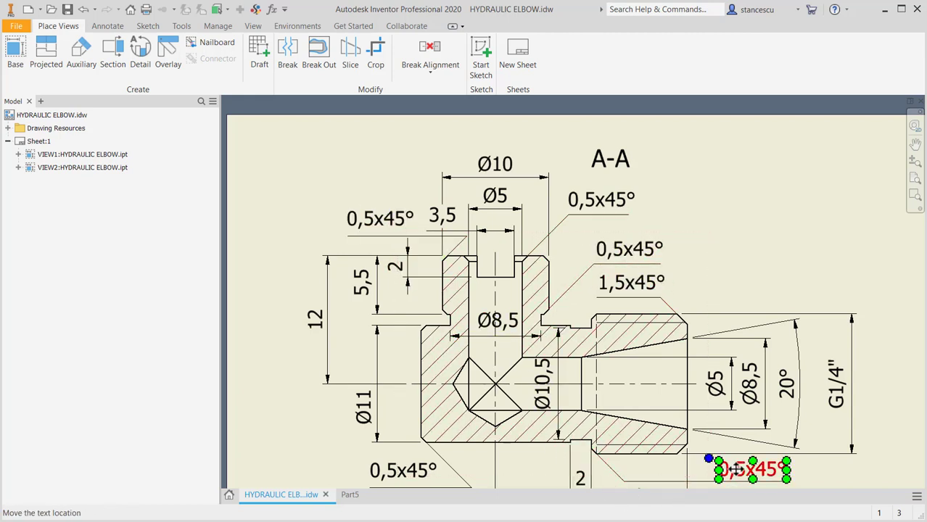
left_click(351, 495)
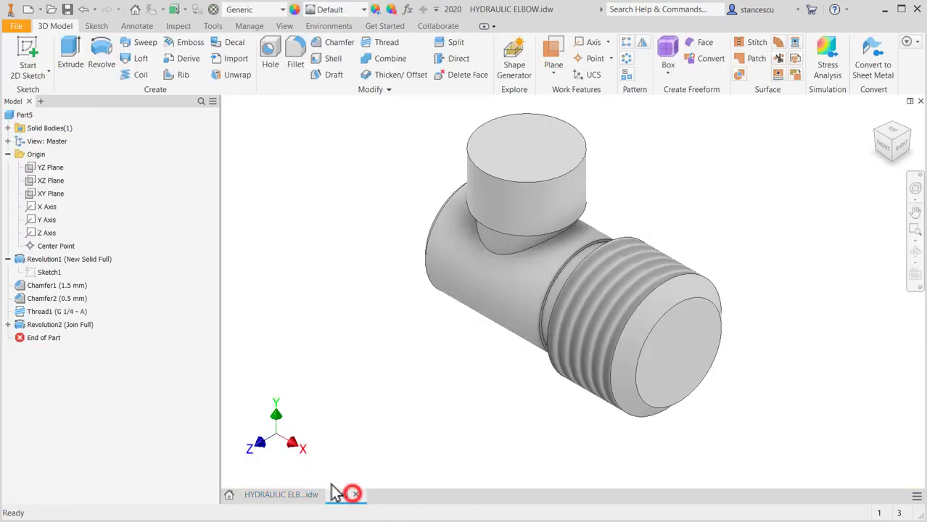
left_click(497, 177)
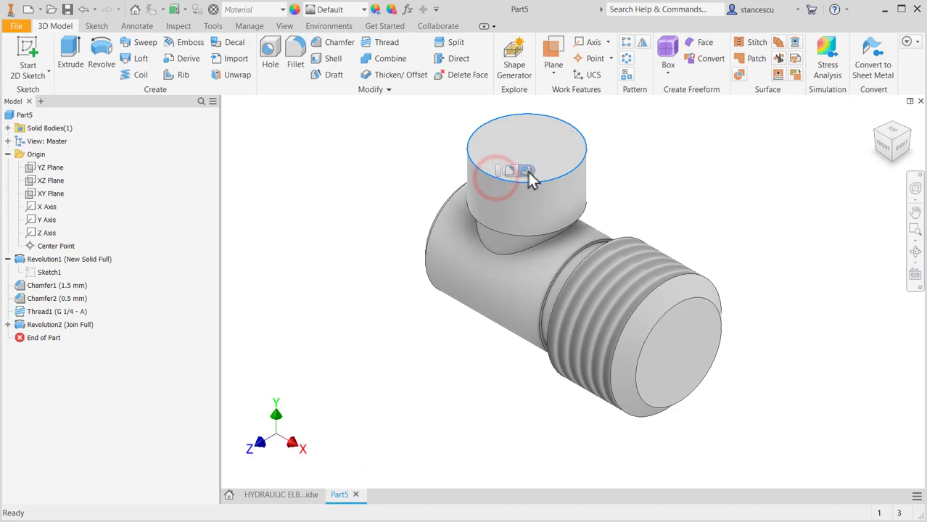
left_click(527, 171)
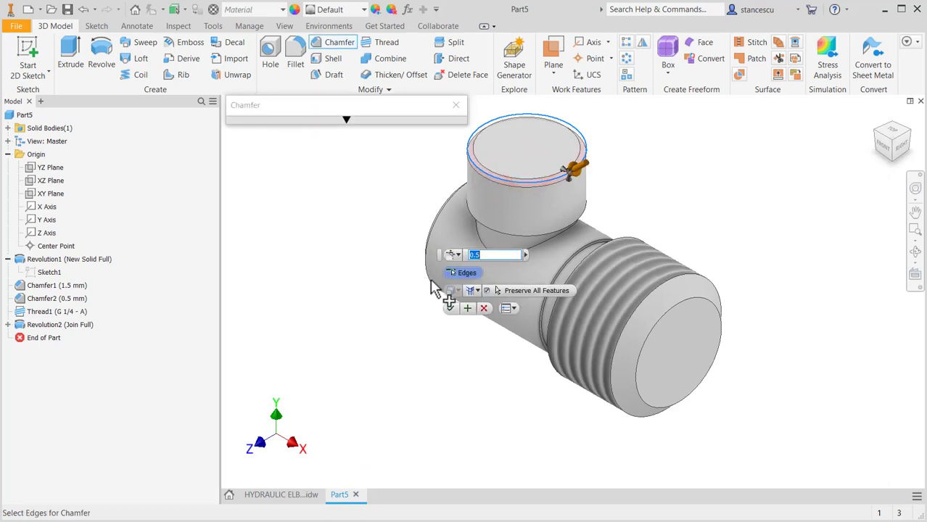
left_click(484, 230)
left_click(627, 247)
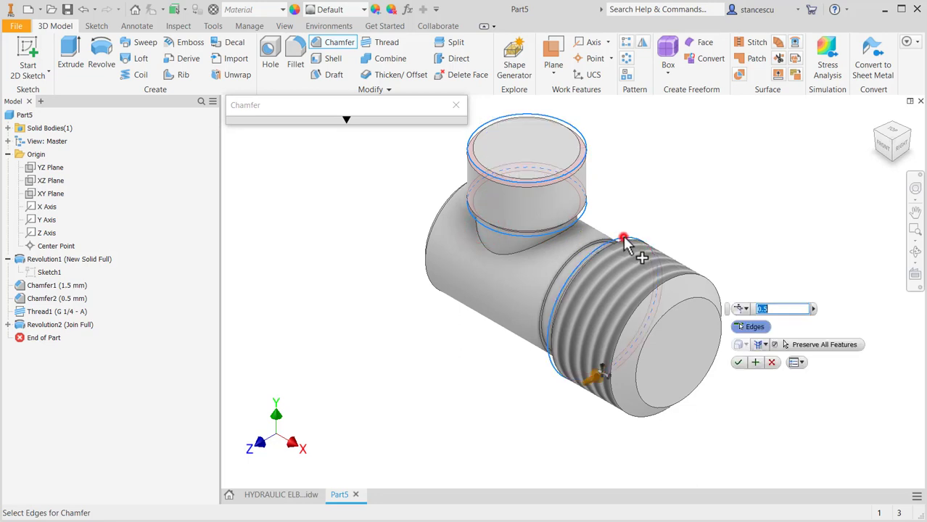
left_click(738, 363)
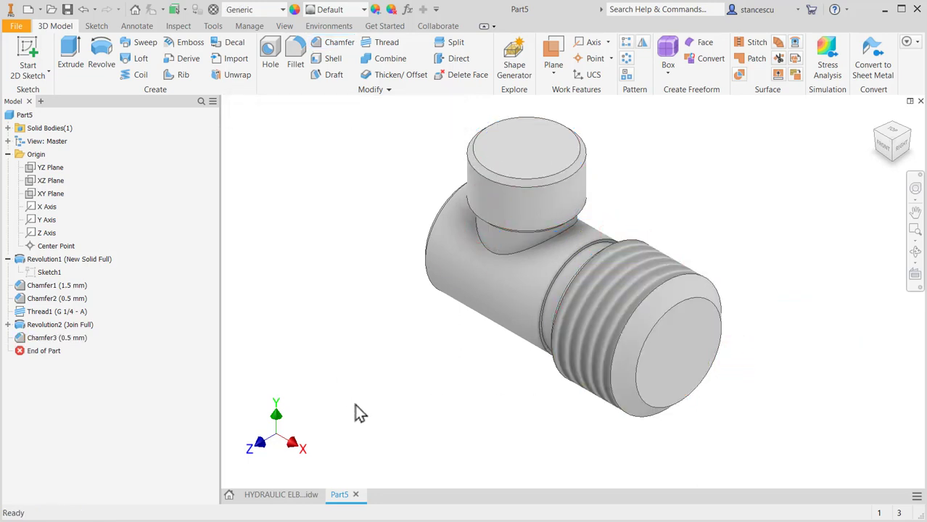
- Examine section A-A and the top view in the HYDRAULIC ELBOW drawing for the bores, conical seat and intersecting centerlines
left_click(289, 495)
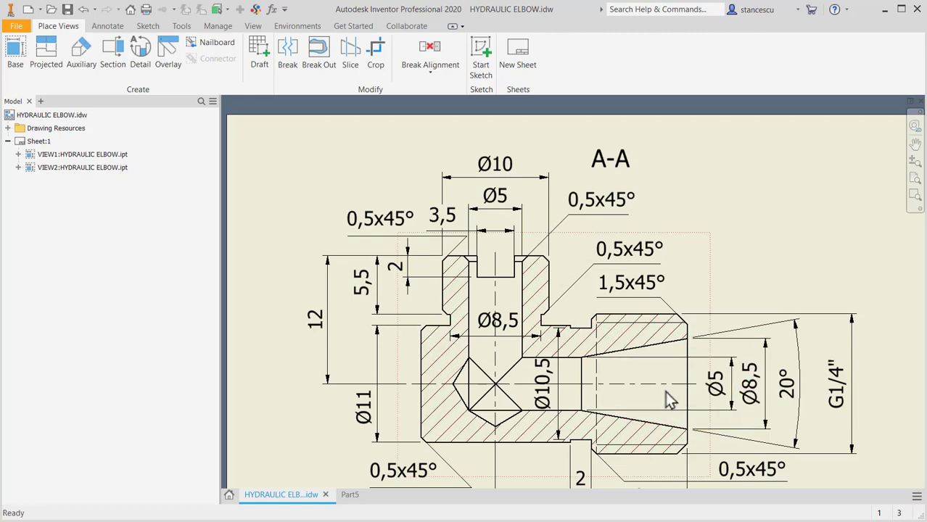
left_click(693, 385)
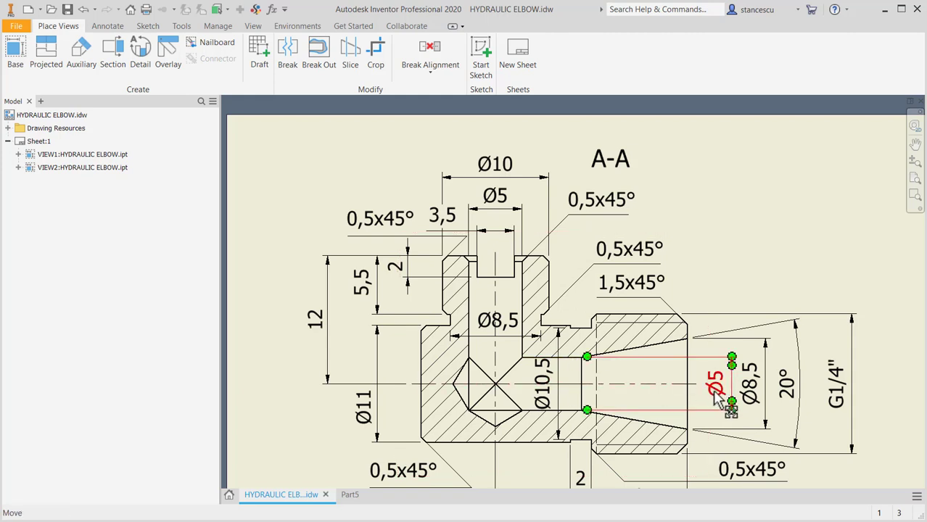
key("Escape")
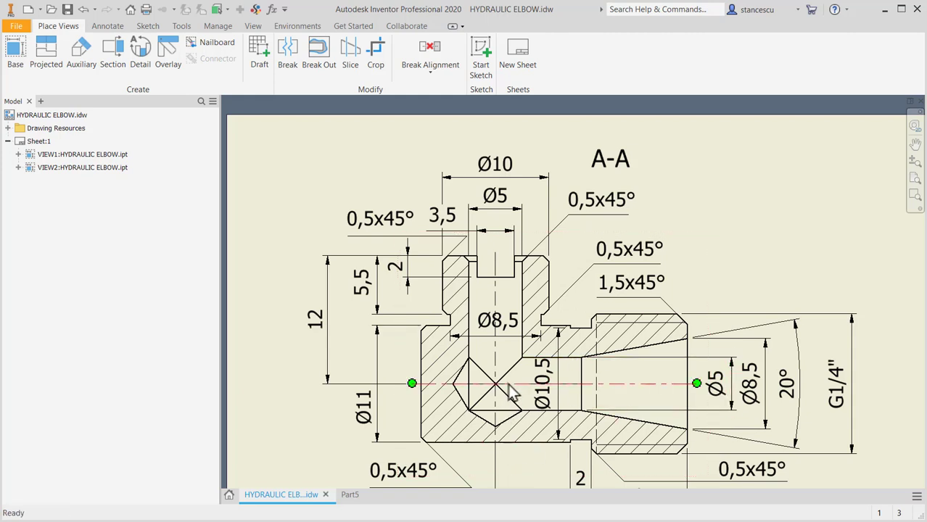
mouse_move(503, 387)
middle_mouse_down()
mouse_move(528, 359)
mouse_move(536, 291)
middle_mouse_up()
left_click(505, 309)
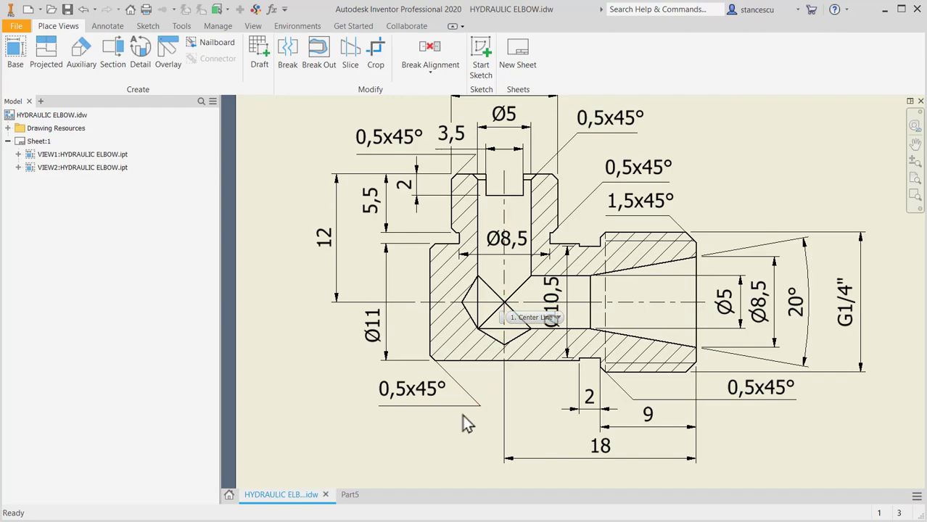
key("Escape")
scroll(536, 364, "down", 3)
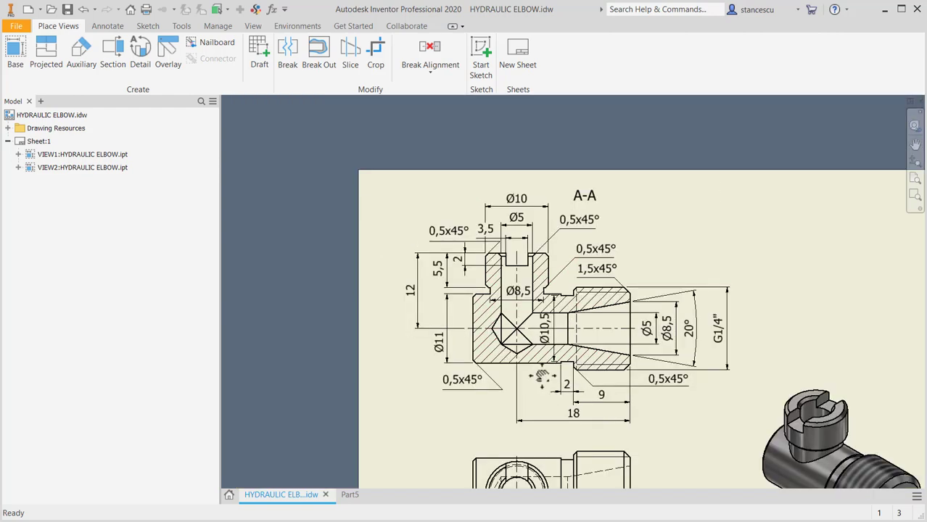
middle_click_drag(539, 376, 525, 310)
left_click(504, 274)
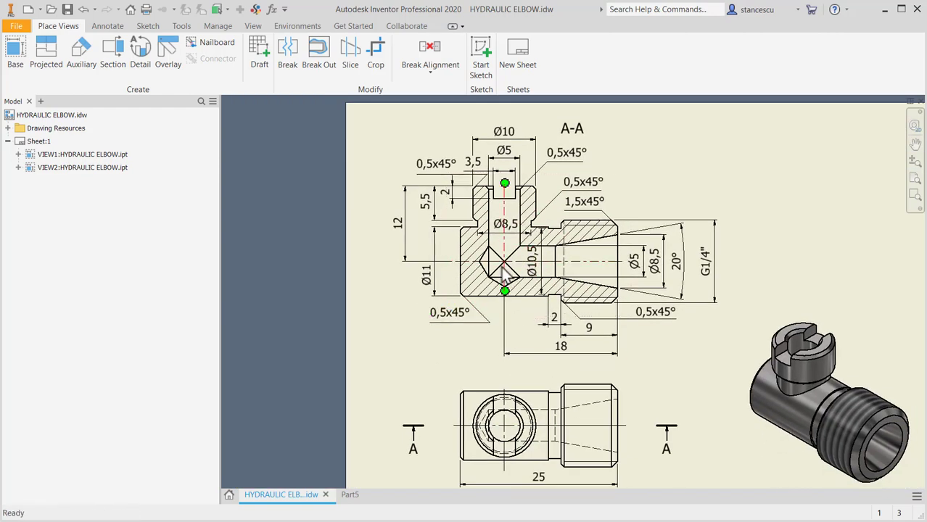
left_click(503, 266)
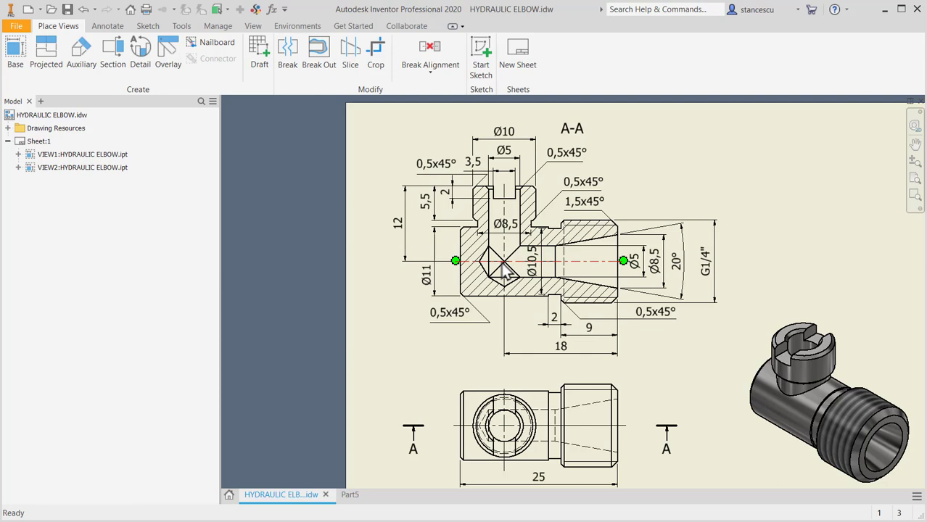
left_click(513, 424)
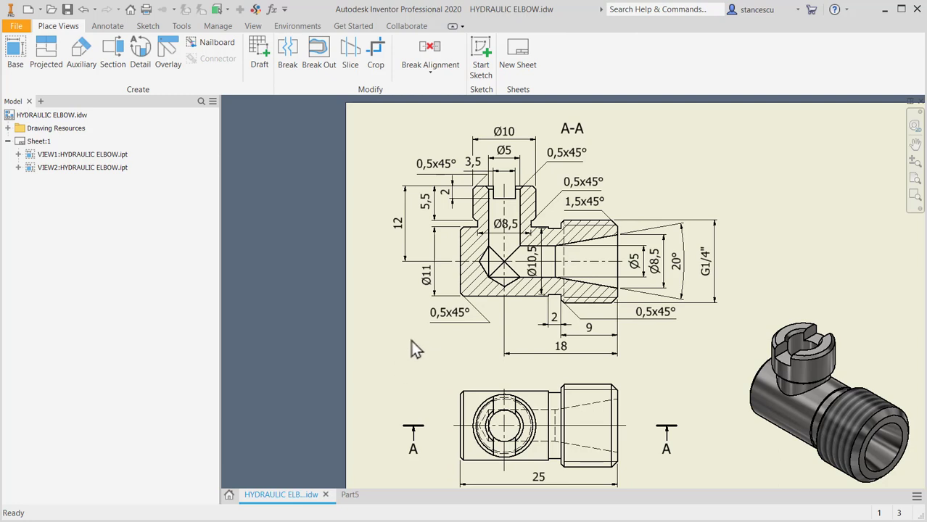
middle_click_drag(412, 343, 408, 360)
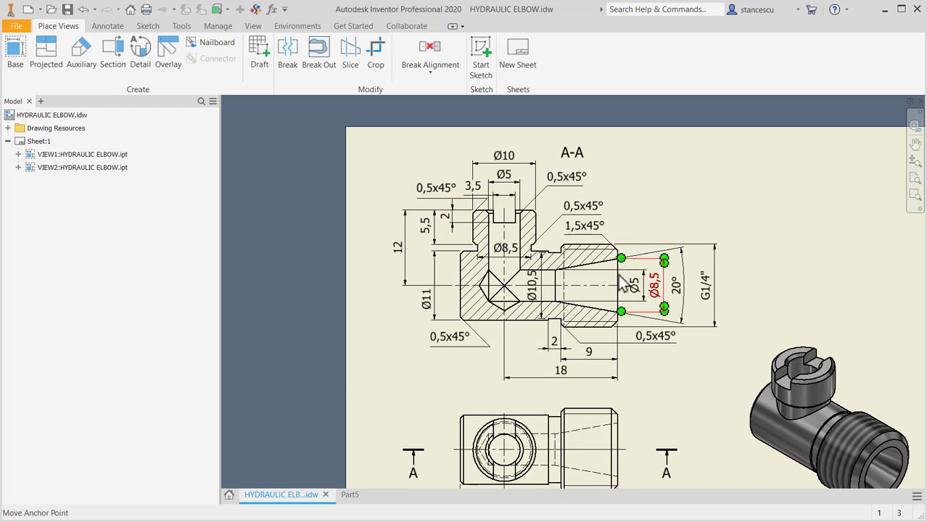
scroll(617, 286, "up", 3)
scroll(617, 285, "down", 2)
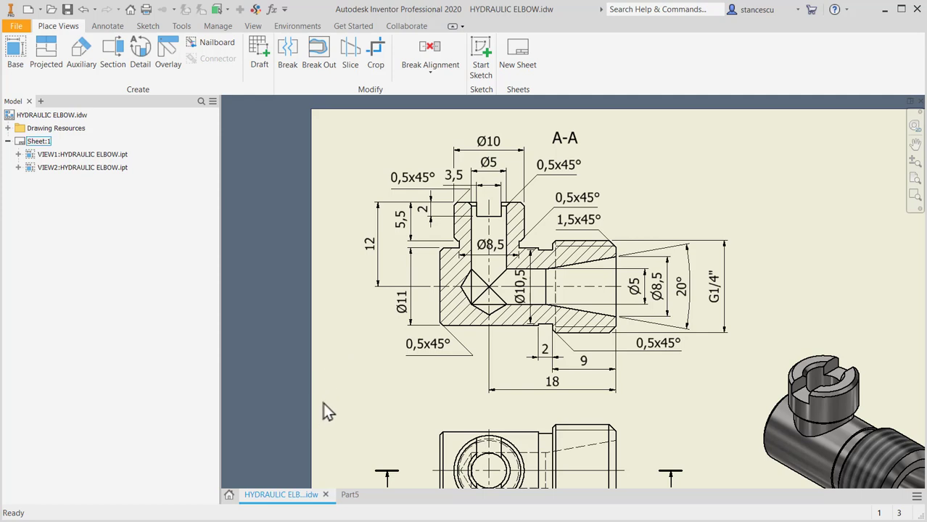
- Return to Part5 and start a sketch on the XY plane with the model sliced at the sketch plane
left_click(350, 496)
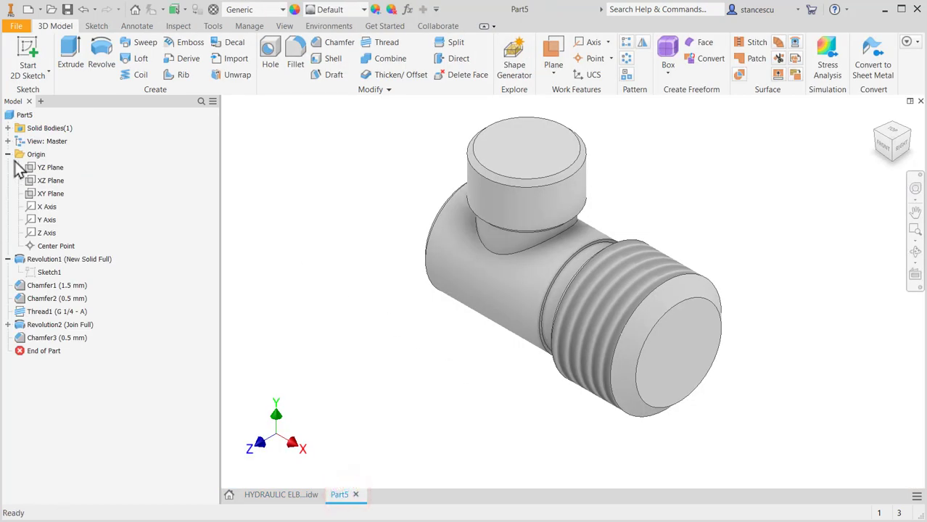
left_click(45, 193)
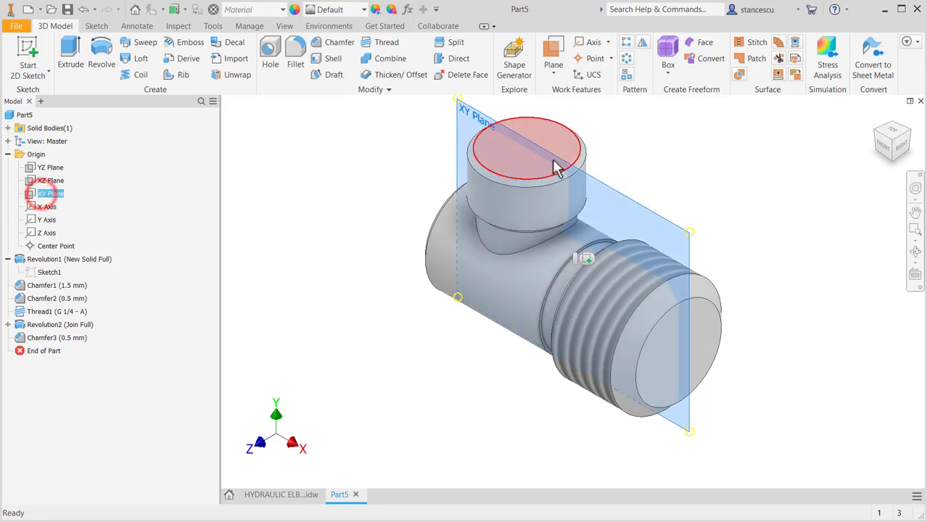
key("s")
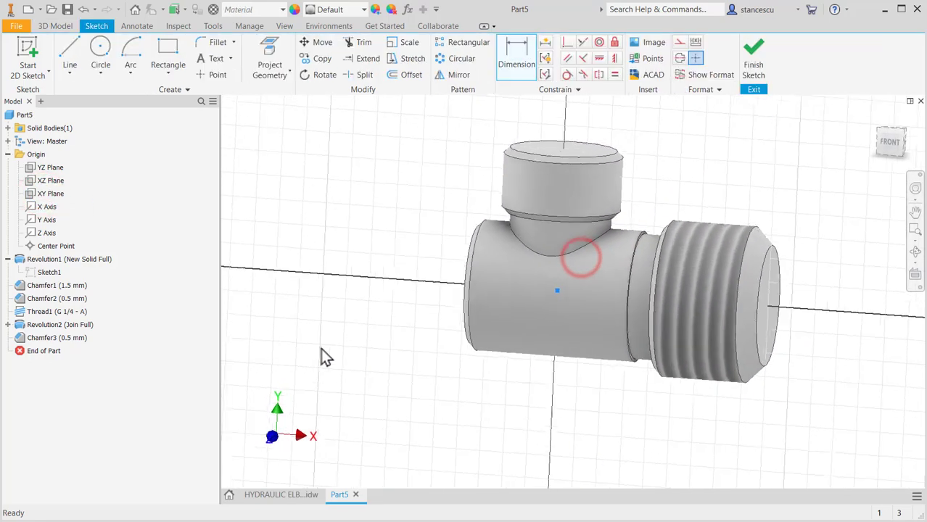
key("F7")
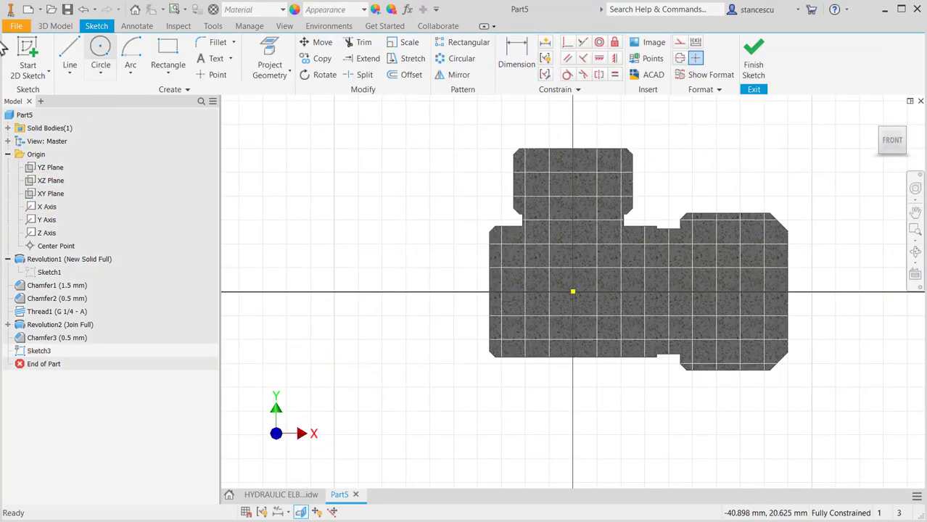
- Sketch a closed tapered profile on the horizontal axis, about 7.9 mm long, 3.4 mm high at the threaded end face and 2.1 mm at the inner end
left_click(69, 49)
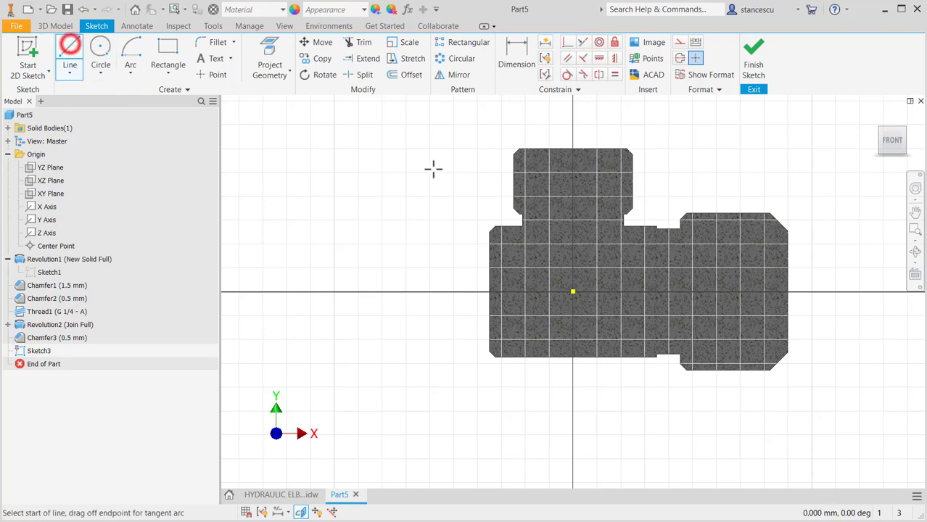
left_click(788, 292)
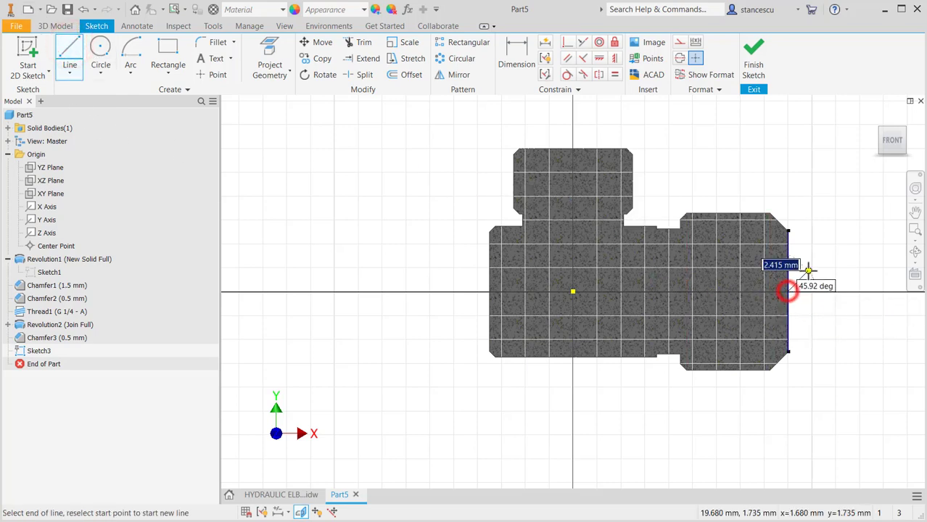
left_click(789, 250)
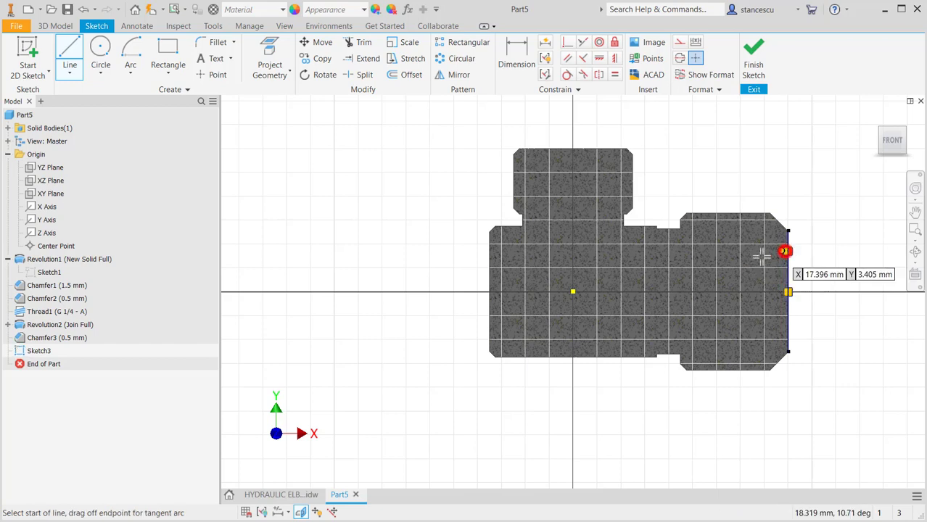
left_click(789, 250)
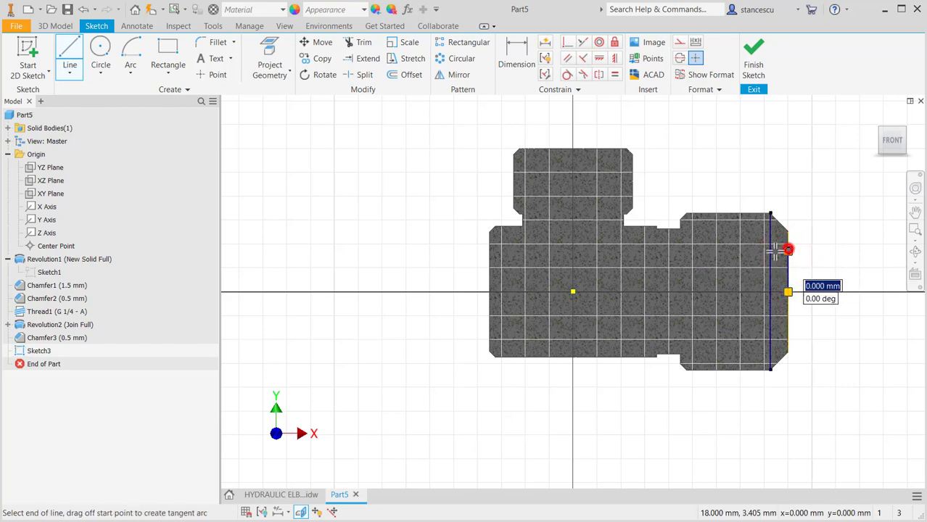
left_click(694, 267)
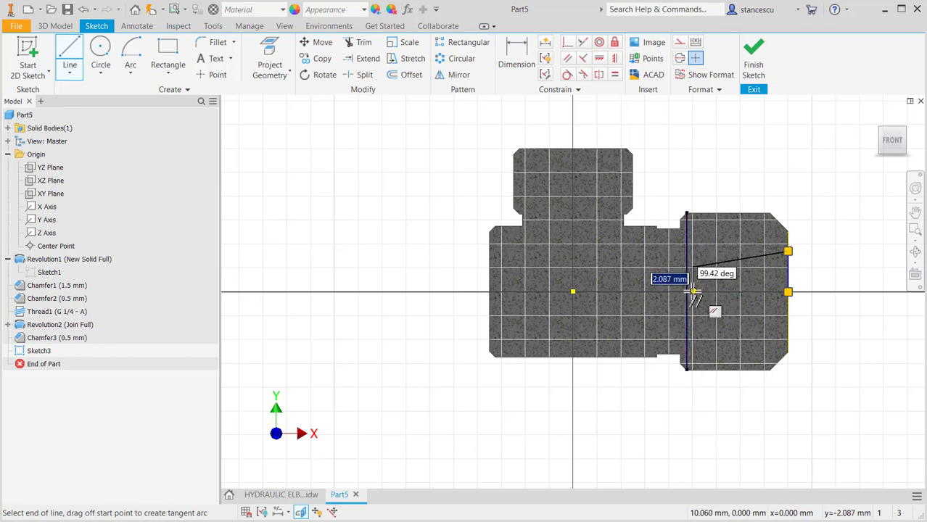
left_click(693, 291)
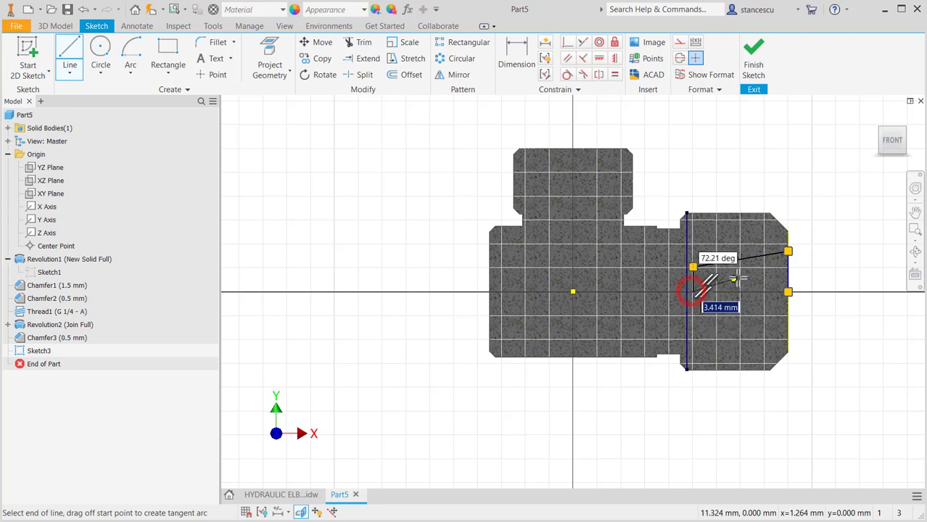
left_click(788, 292)
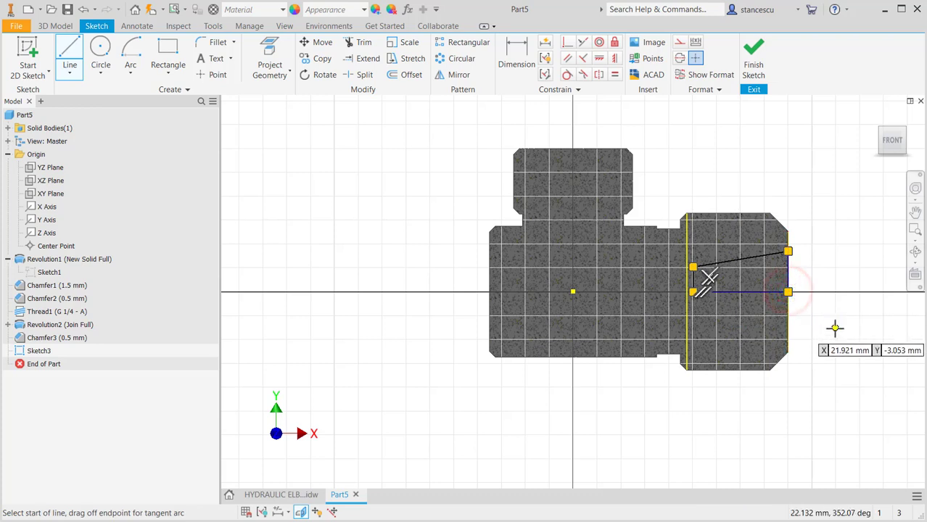
key("Escape")
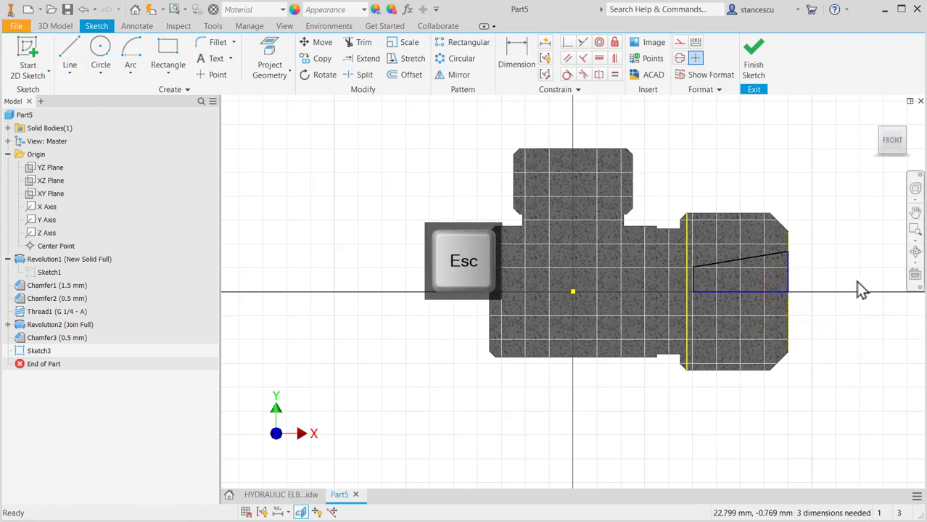
- Convert the profile's axis line into a centerline
left_click(517, 50)
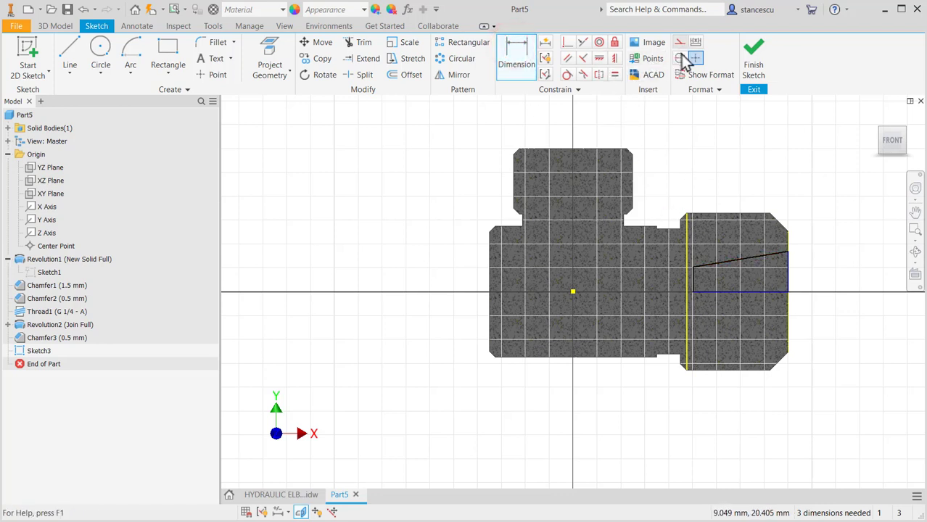
left_click(689, 177)
left_click(735, 295)
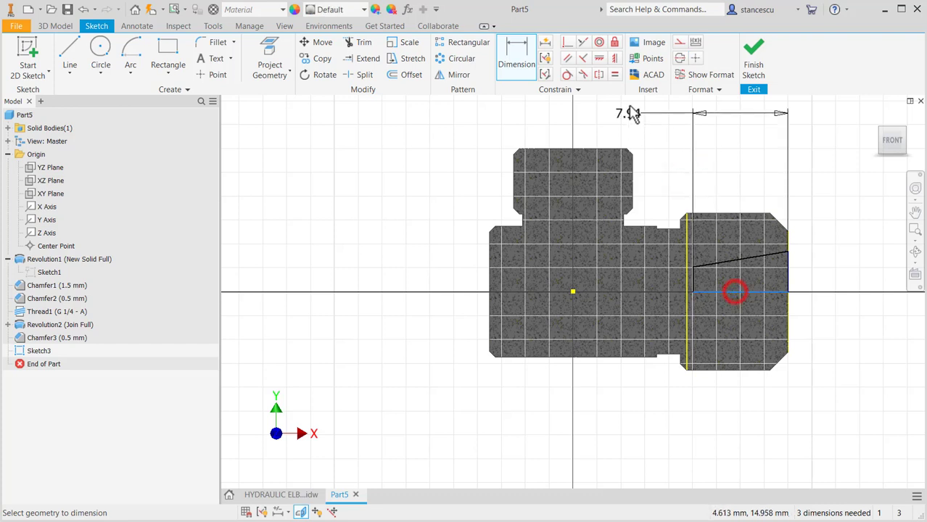
left_click(679, 58)
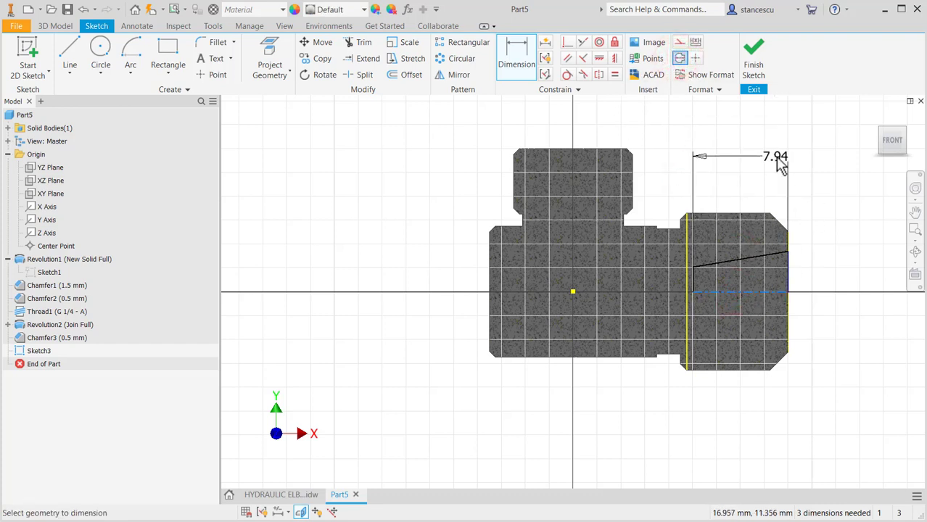
key("Escape")
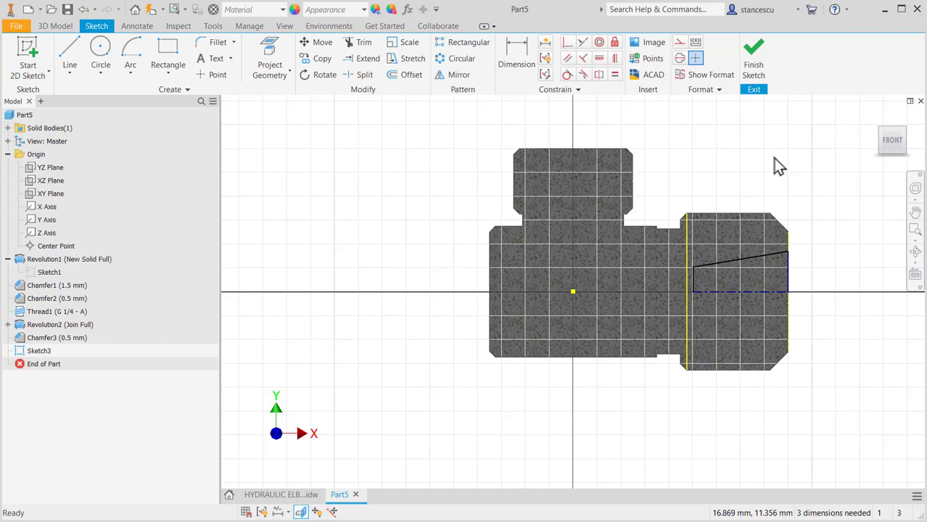
- Dimension the taper's wide end at the threaded end face as an 8.5 mm diameter about the centerline
left_click(521, 48)
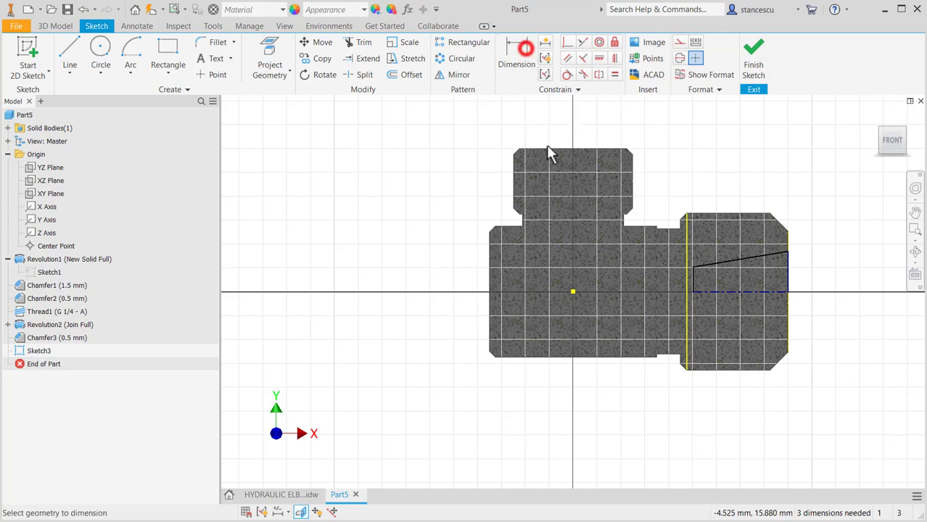
left_click(787, 253)
left_click(773, 291)
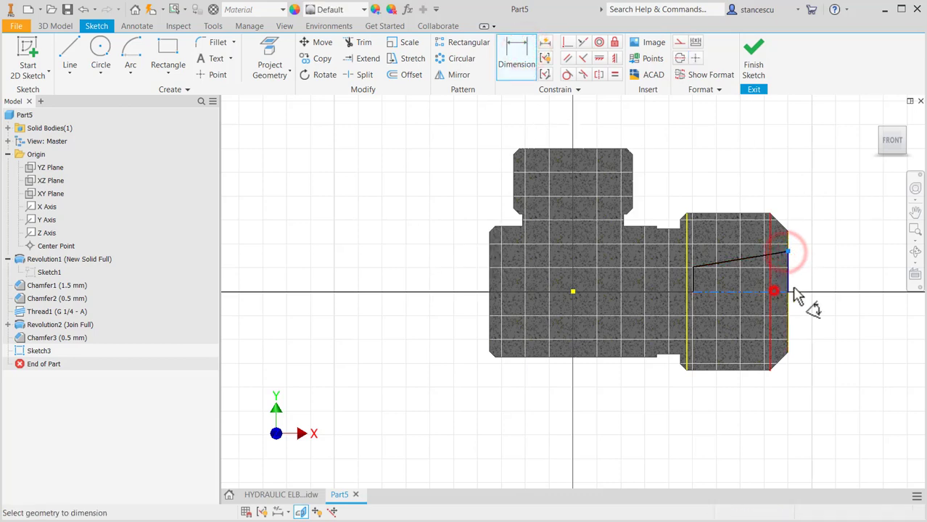
left_click(850, 286)
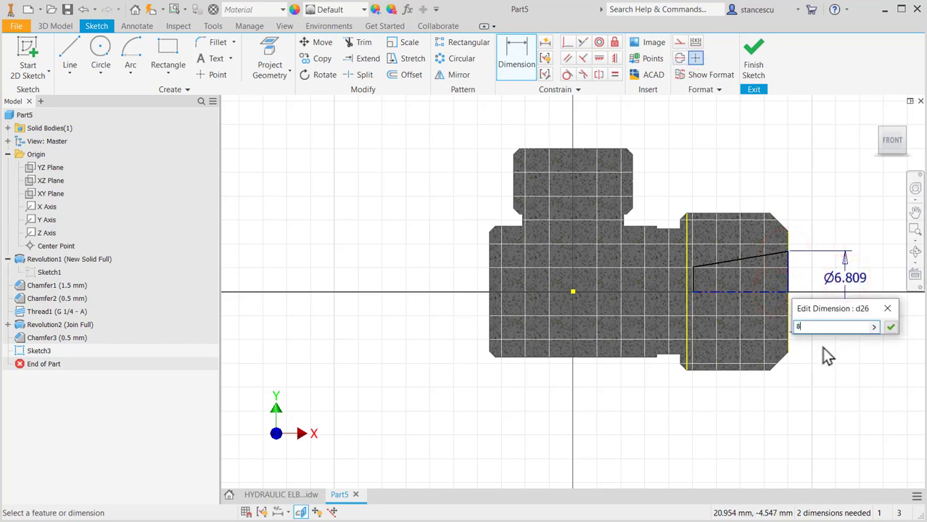
key("Return")
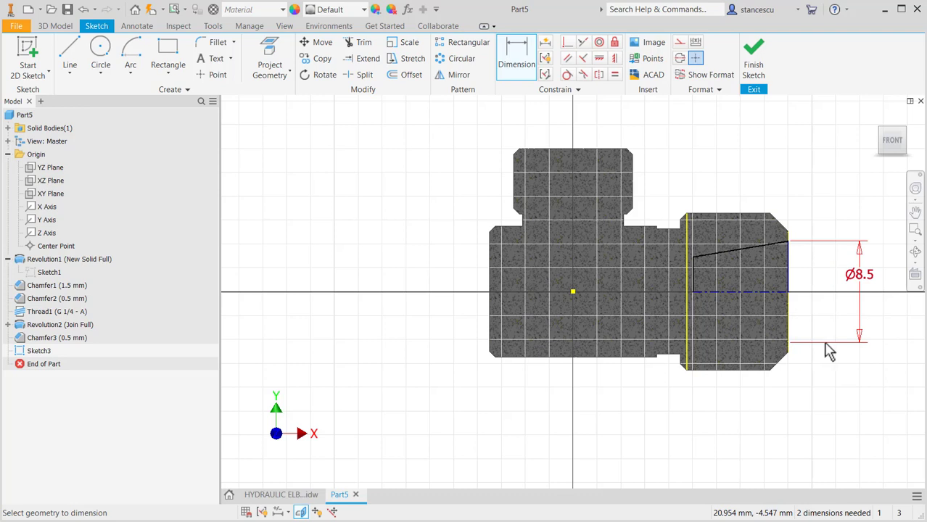
- Dimension the angle between the sloped line and the centerline as 20/2 degrees
left_click(749, 248)
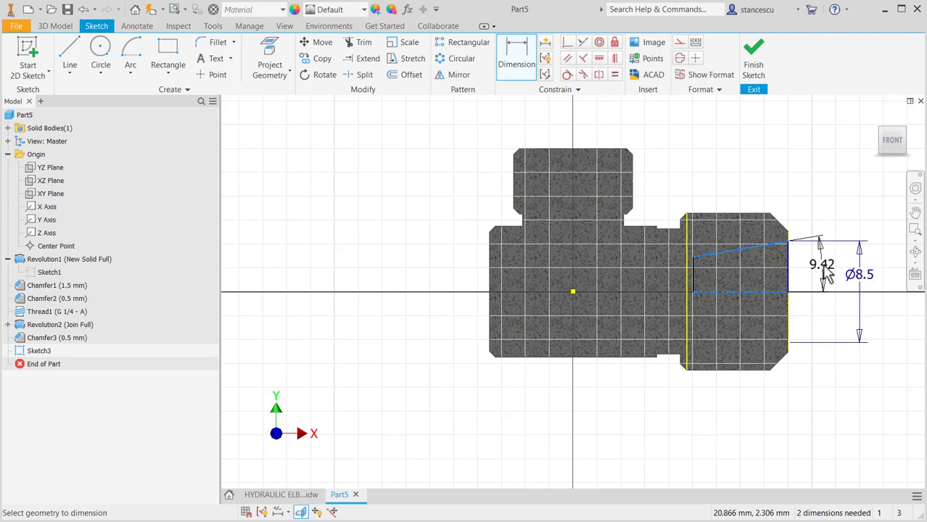
left_click(823, 272)
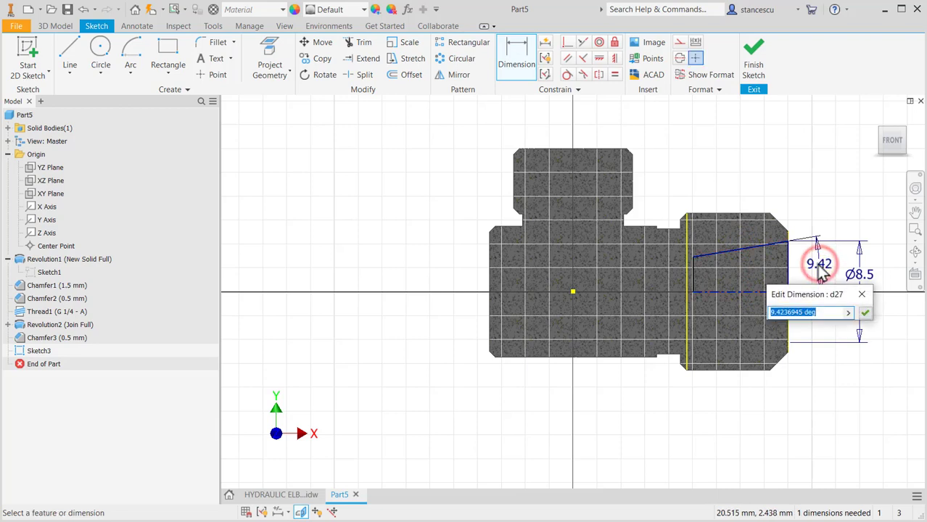
type("2")
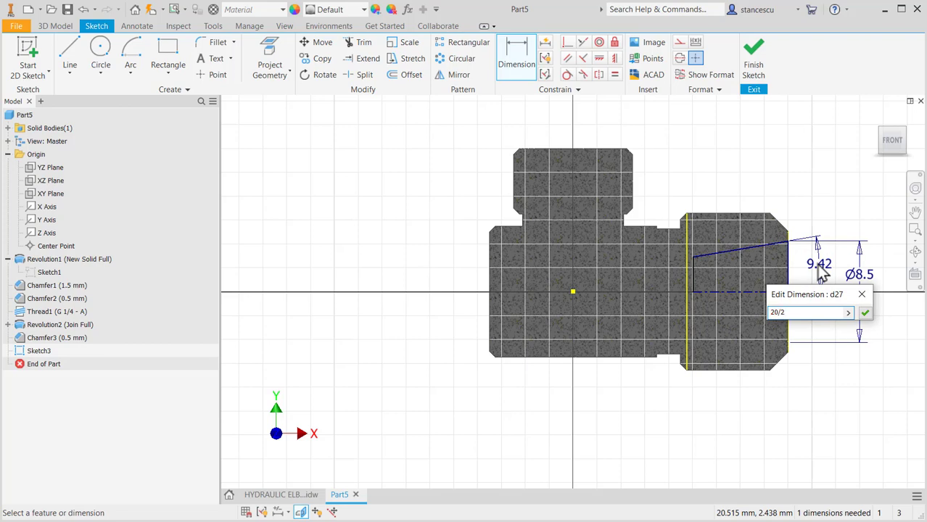
type("0/2")
key("Return")
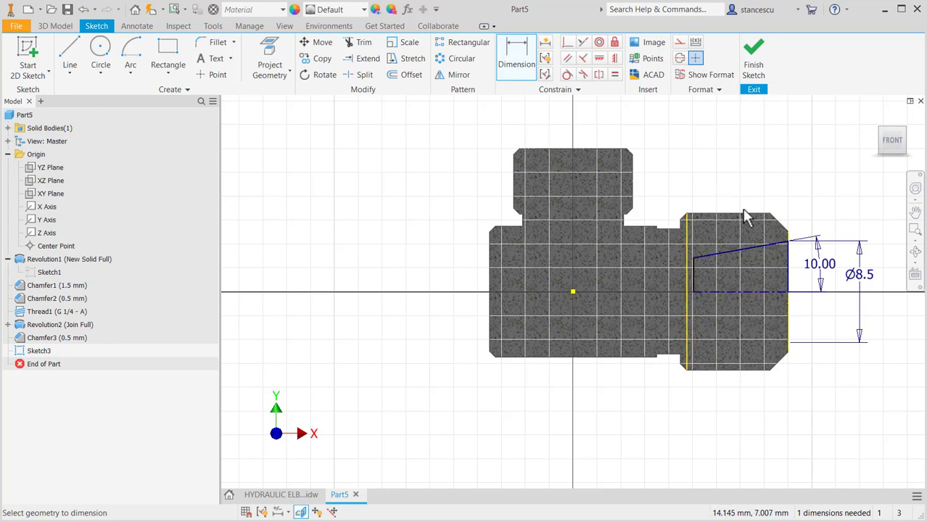
key("Escape")
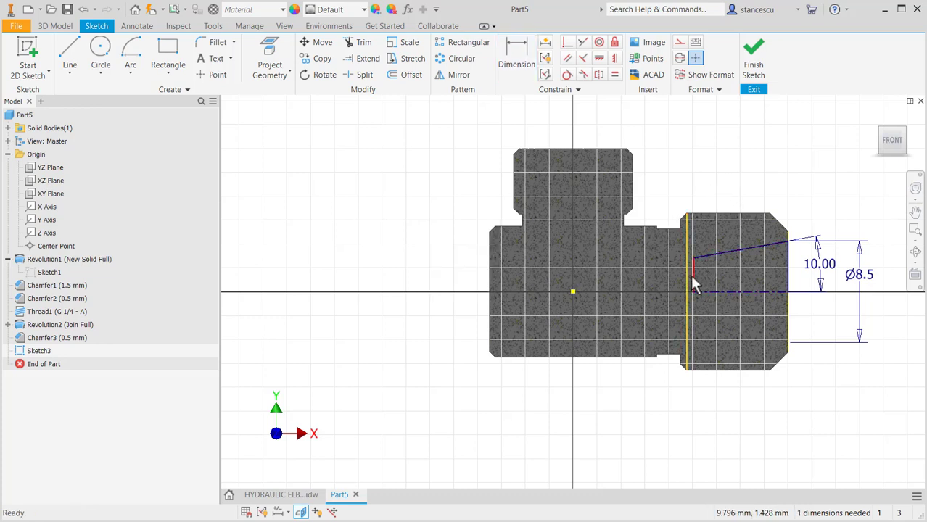
- Stretch the profile's narrow end toward the origin and make its lower corner coincident with the origin point
left_click_drag(694, 274, 585, 278)
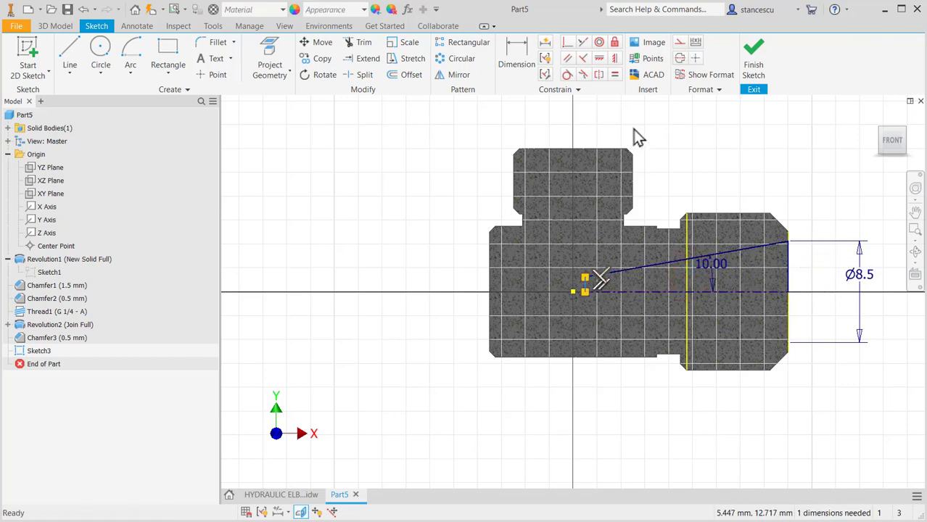
left_click(567, 44)
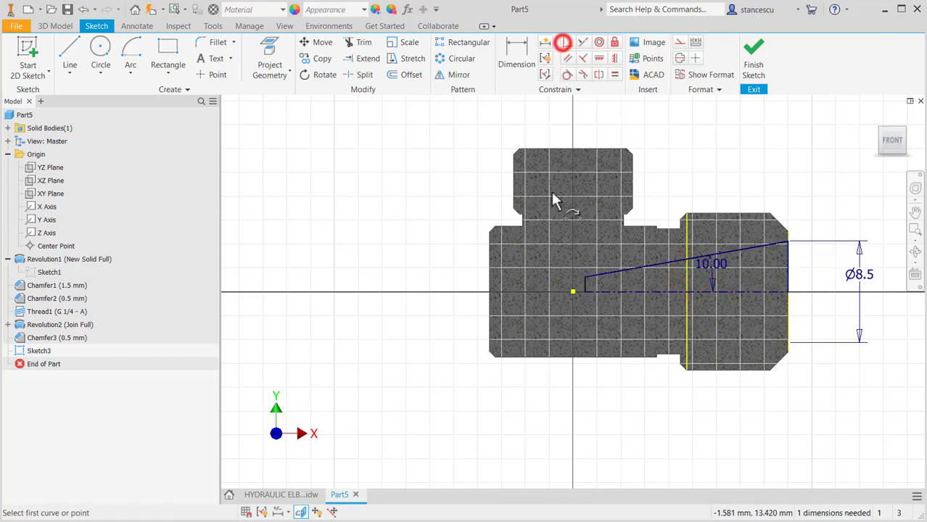
left_click(582, 291)
left_click(584, 295)
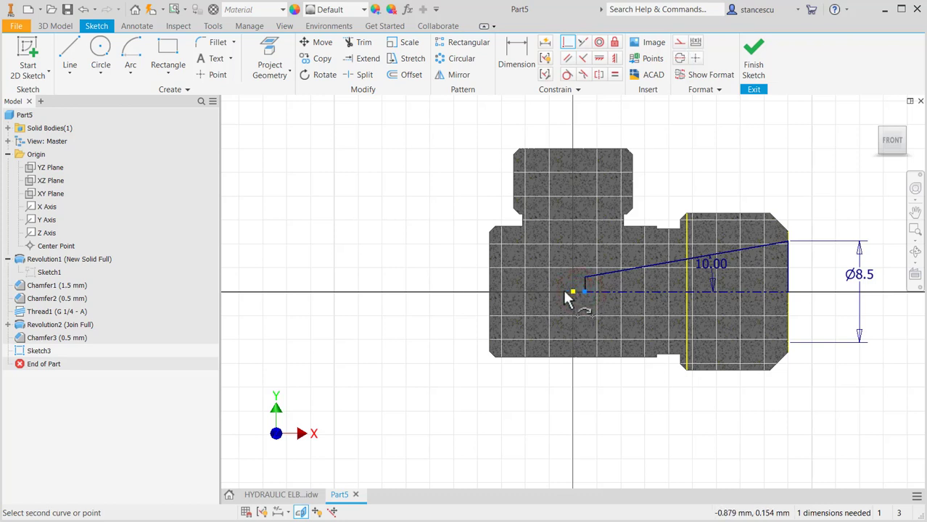
left_click(572, 292)
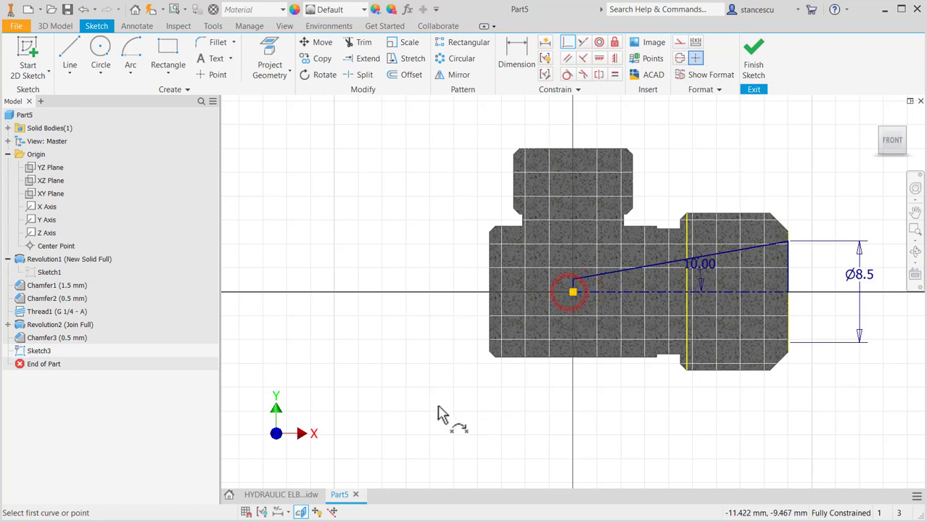
- Finish the sketch and revolve the tapered profile a full 360 degrees about its centerline as a cut
left_click(752, 67)
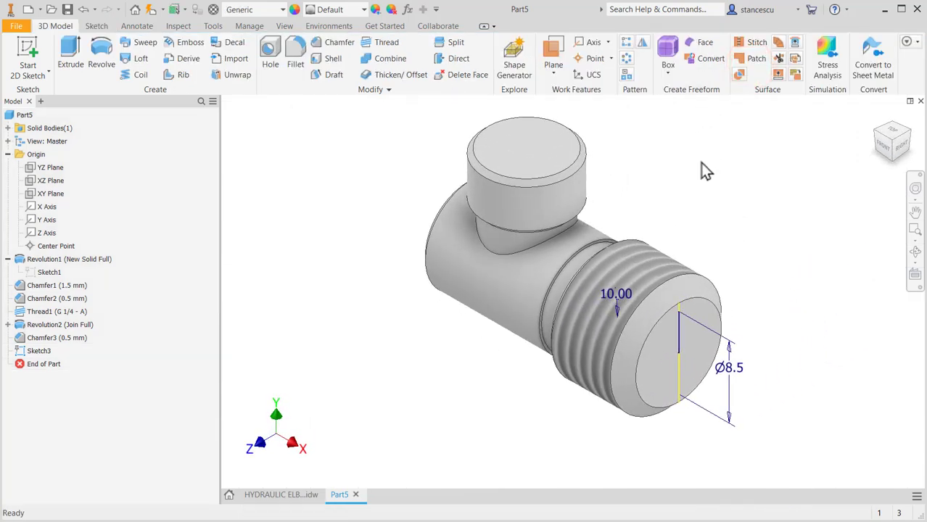
key("r")
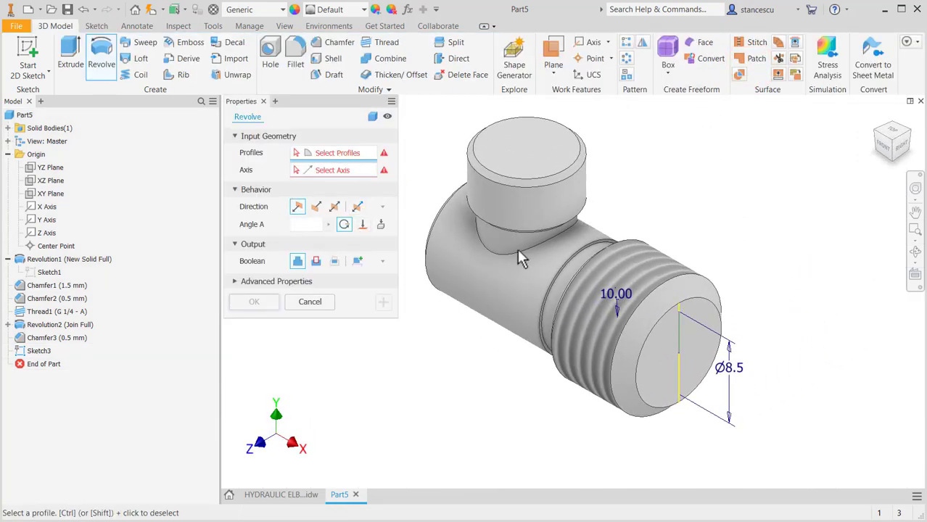
left_click(620, 319)
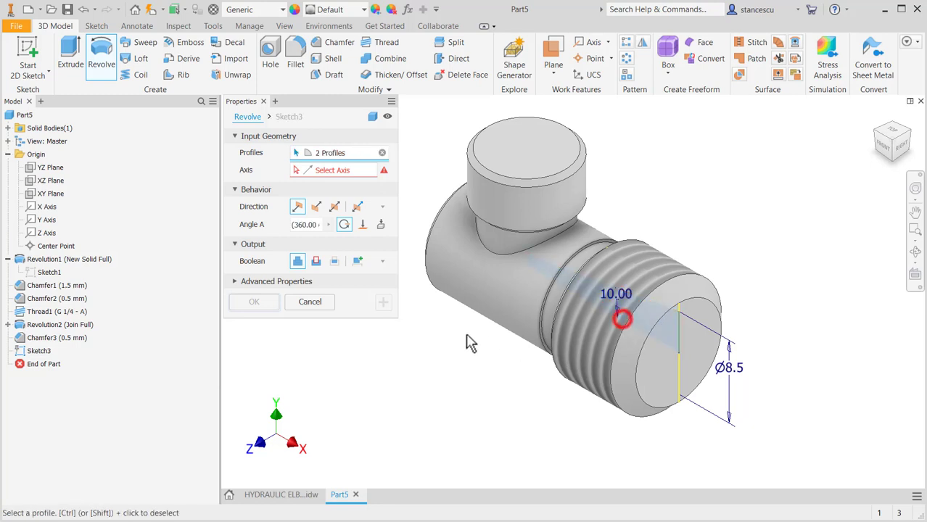
left_click(349, 168)
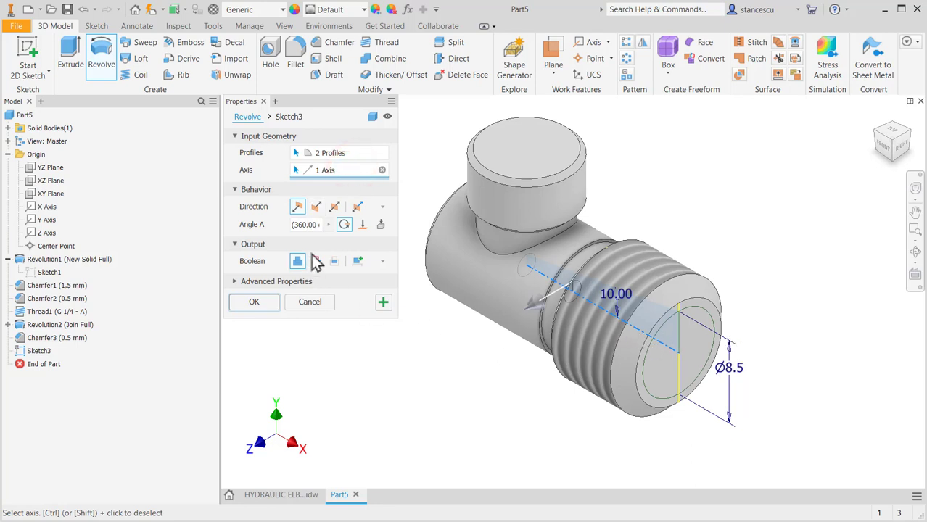
left_click(317, 261)
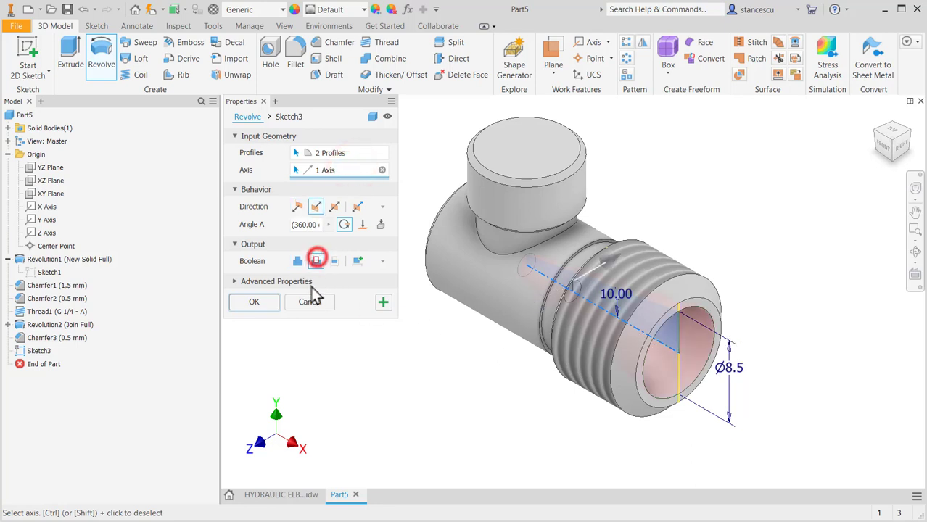
left_click(257, 303)
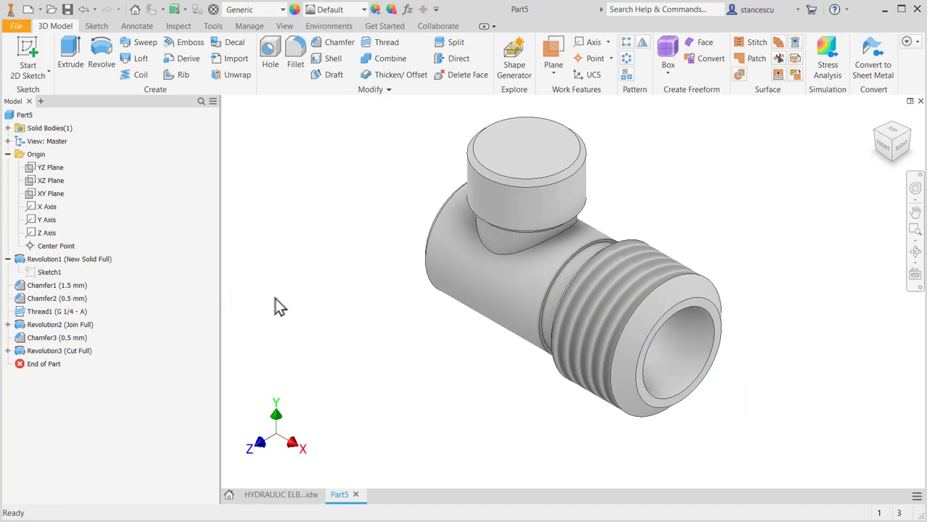
- Place a simple hole on the threaded end face, concentric with its circular outline, and set its diameter to 5 mm
middle_click_drag(363, 338, 379, 321, "shift")
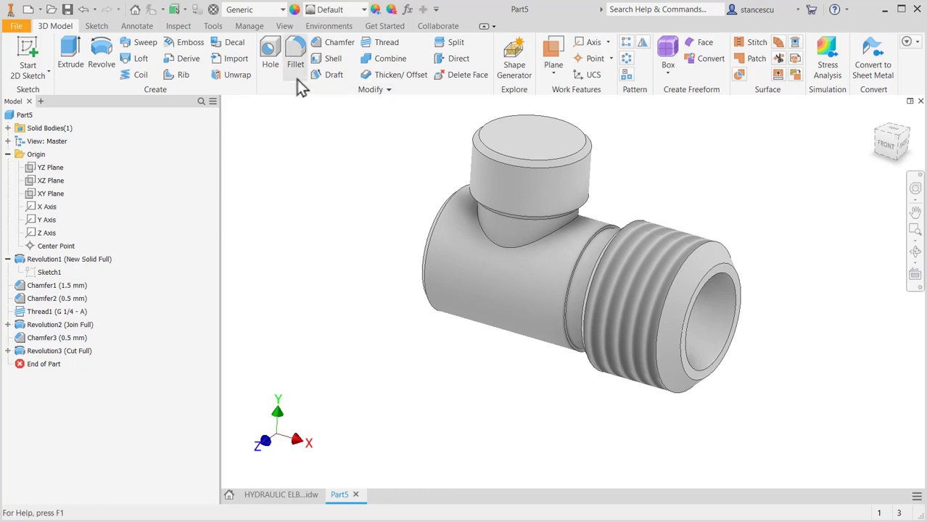
left_click(270, 57)
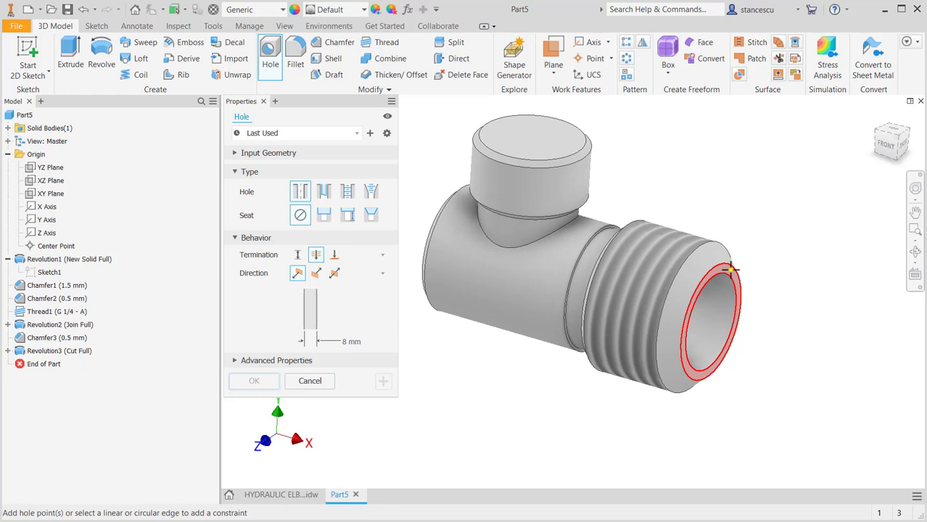
left_click(730, 270)
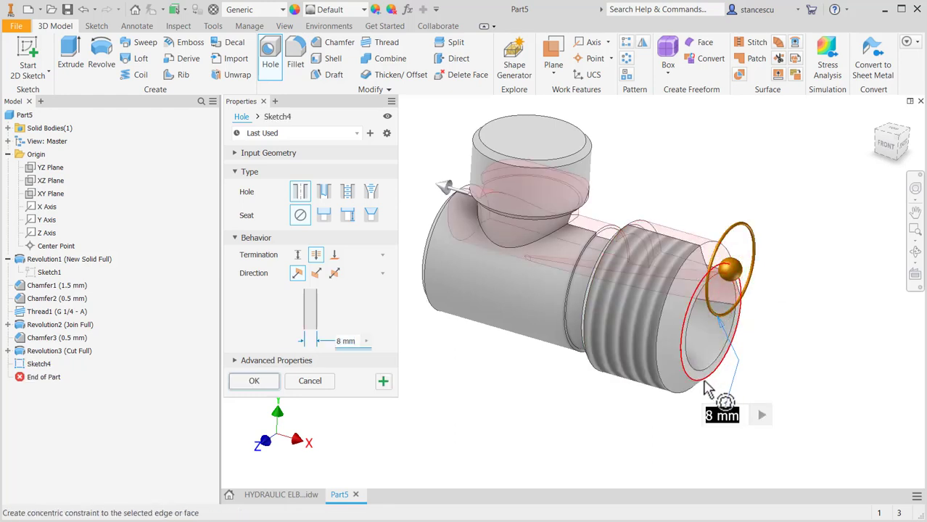
left_click(645, 350)
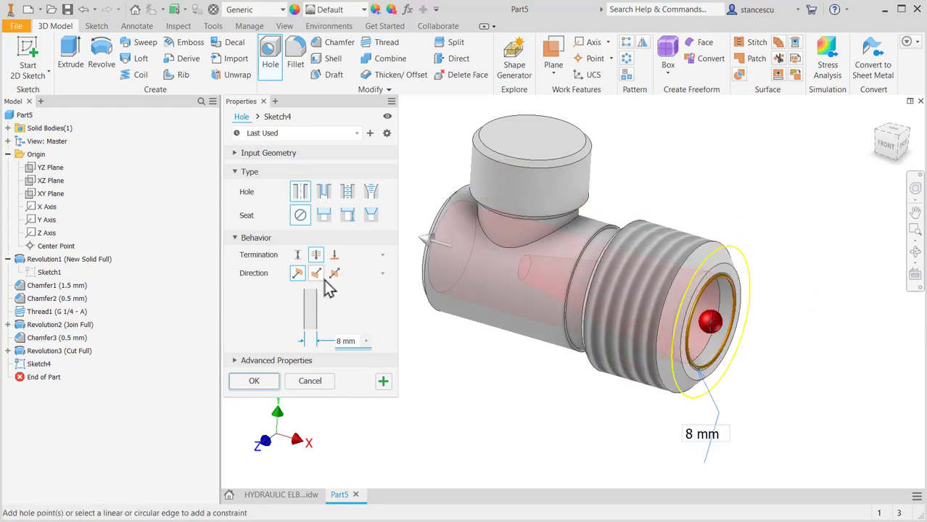
left_click(347, 341)
type("5")
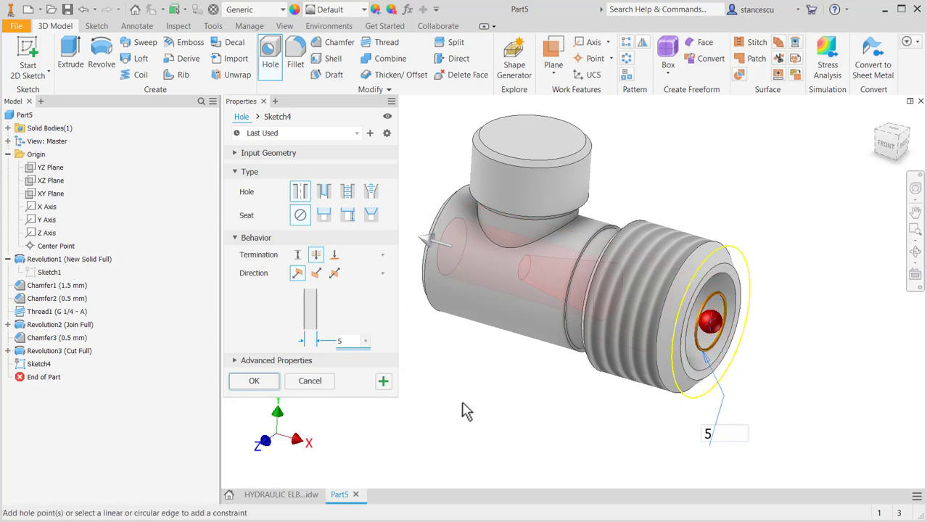
- Give the threaded-end hole a distance termination with a depth of 18+5/2 mm and create it
left_click(297, 255)
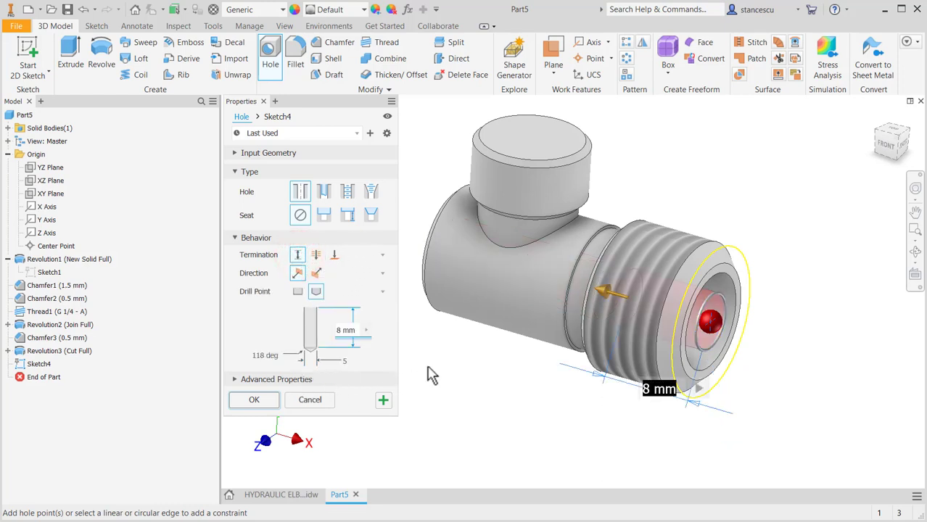
type("18")
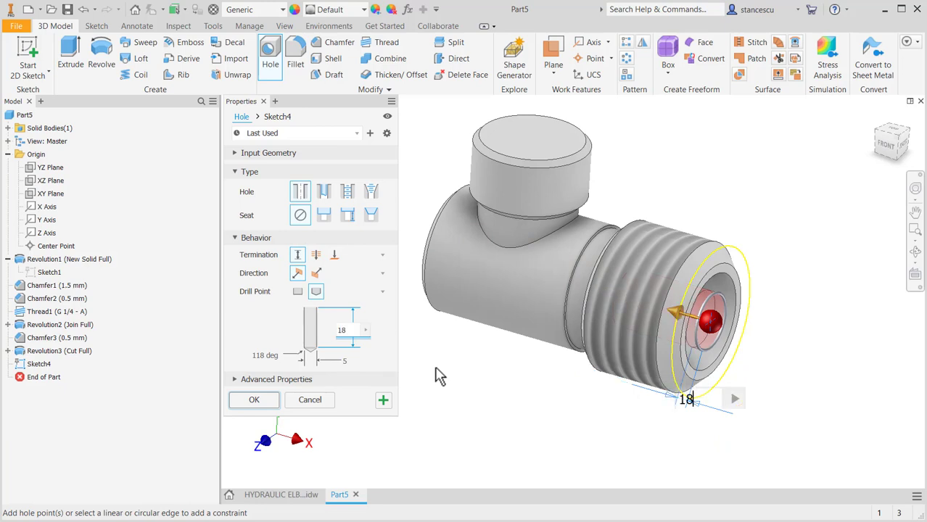
key("Return")
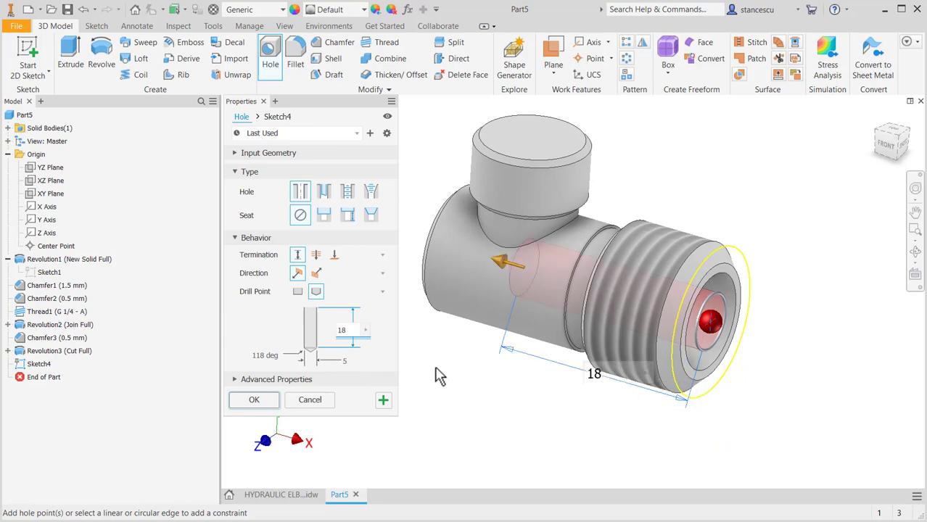
type("+5")
key("Return")
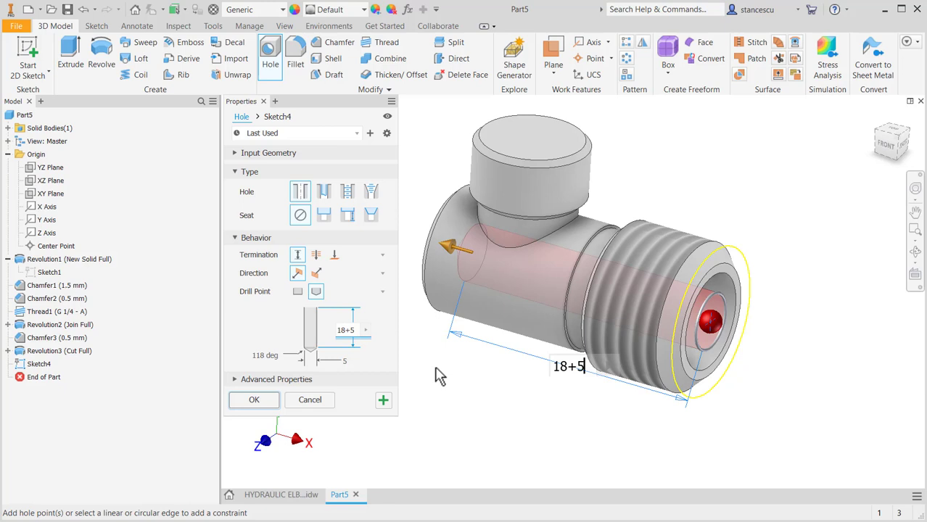
type("/2")
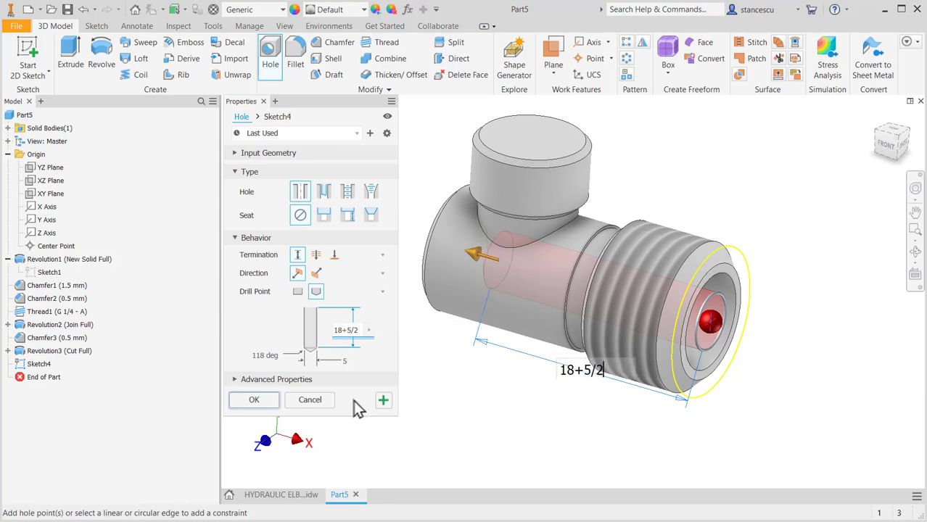
left_click(263, 401)
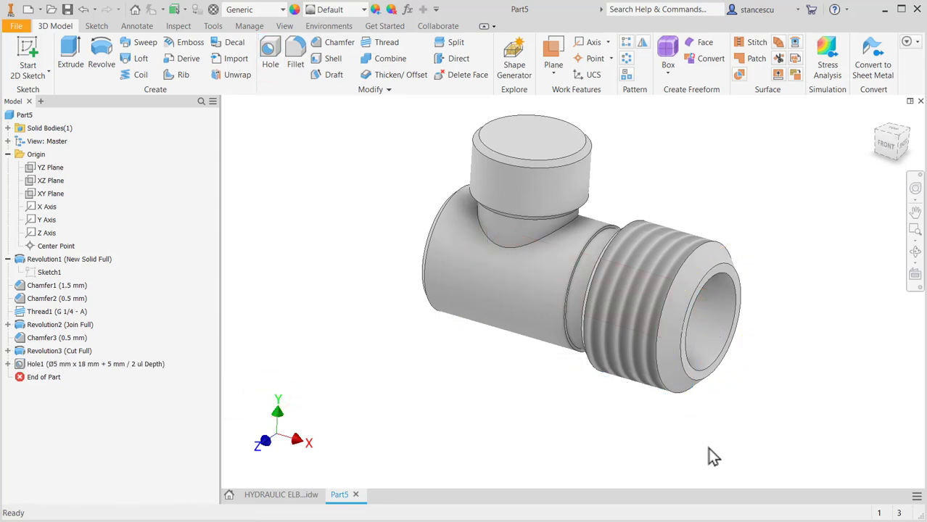
- Place a 5 mm diameter simple hole on the vertical branch's top face, concentric with the cylindrical branch
middle_click_drag(708, 448, 679, 439, "shift")
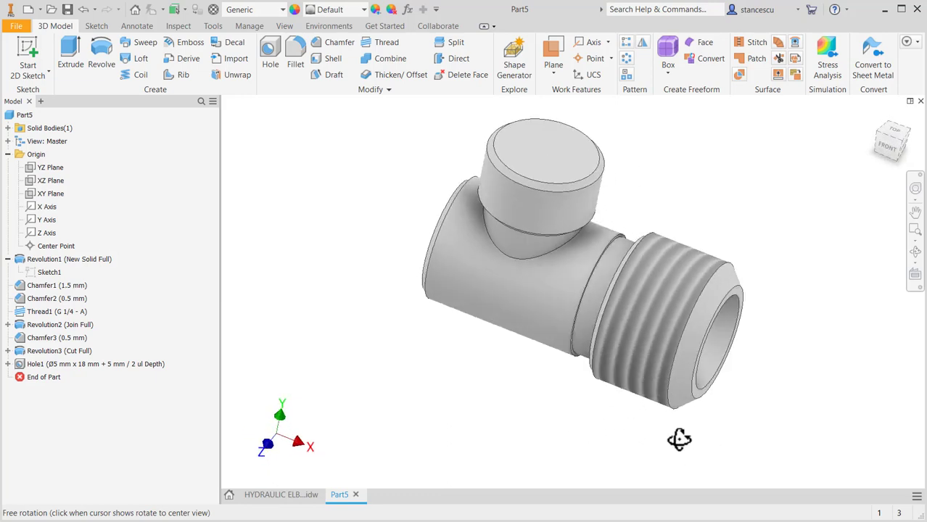
left_click(275, 48)
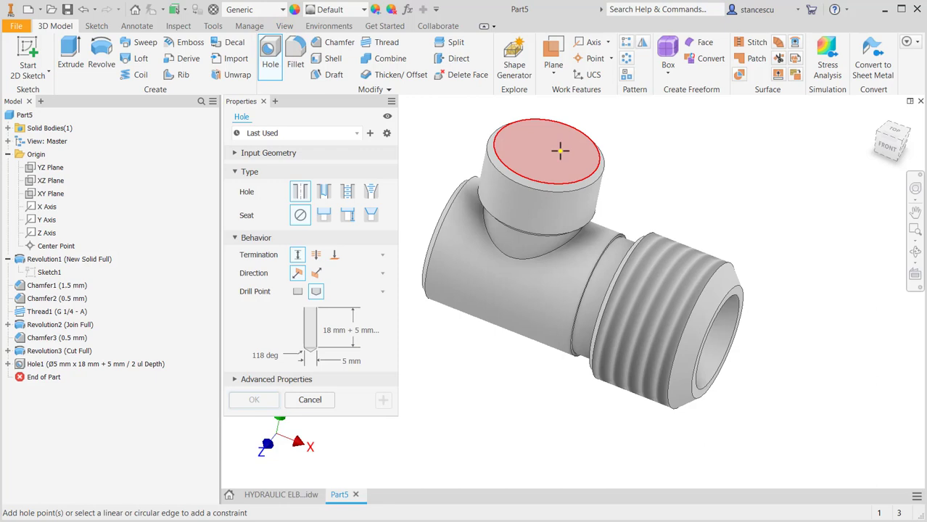
left_click(560, 151)
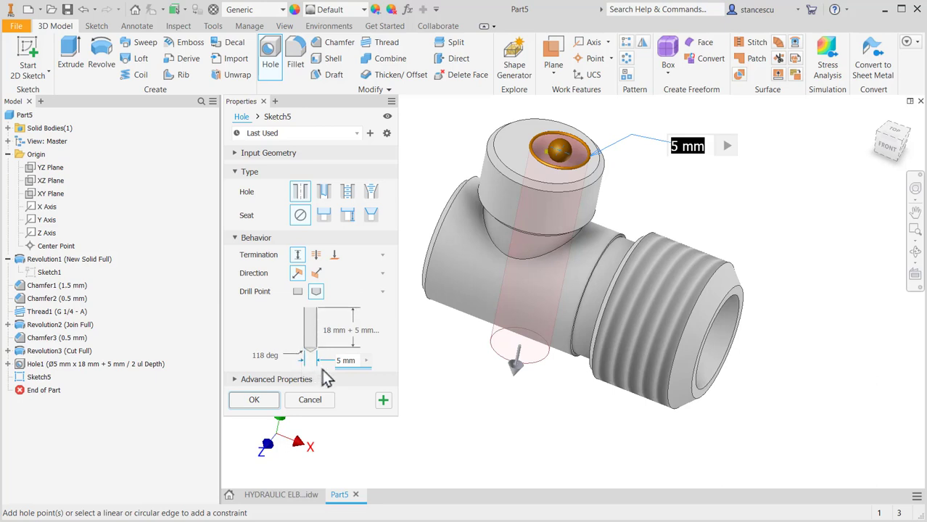
left_click(545, 197)
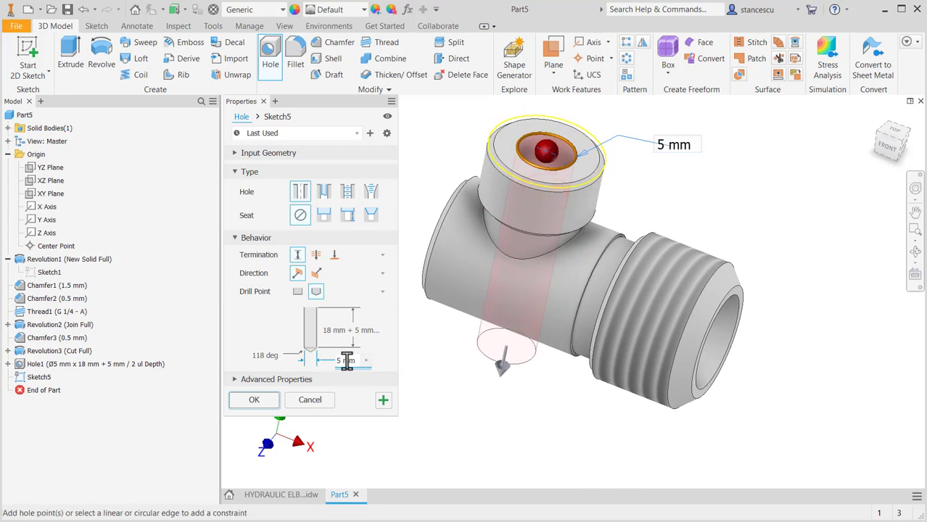
- Set the branch hole's depth to 12+5/2 mm and create it
left_click(351, 331)
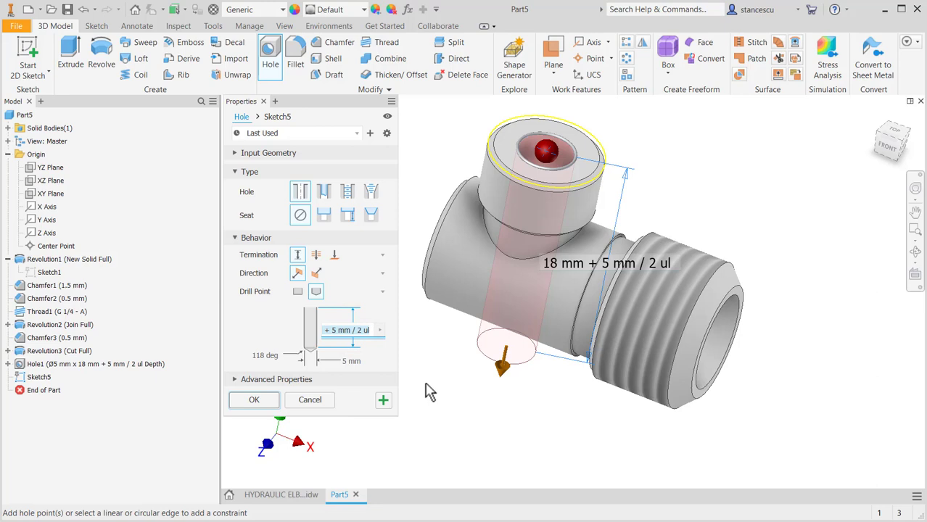
type("12")
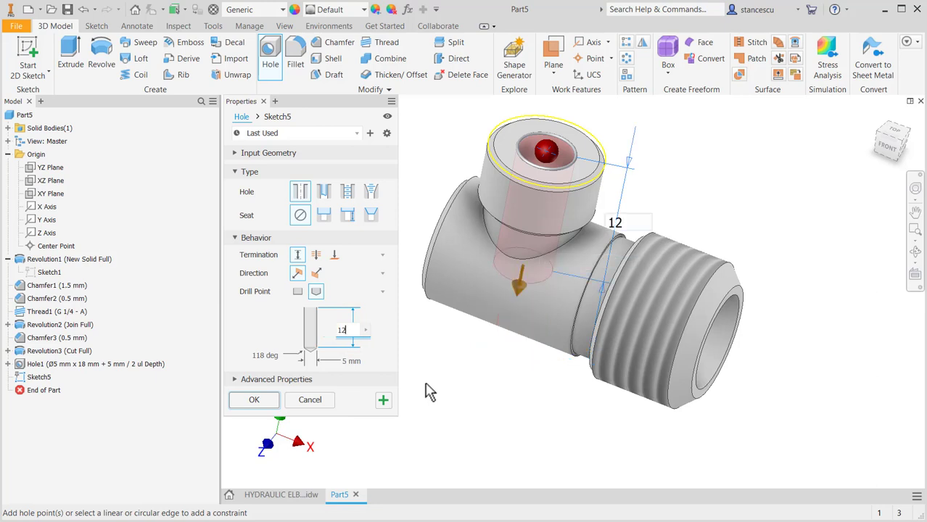
type("+")
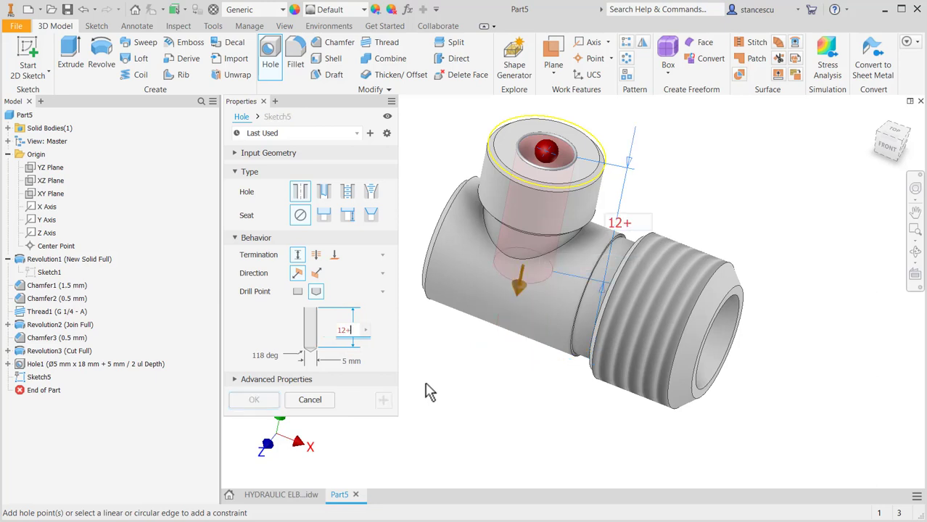
type("5/2")
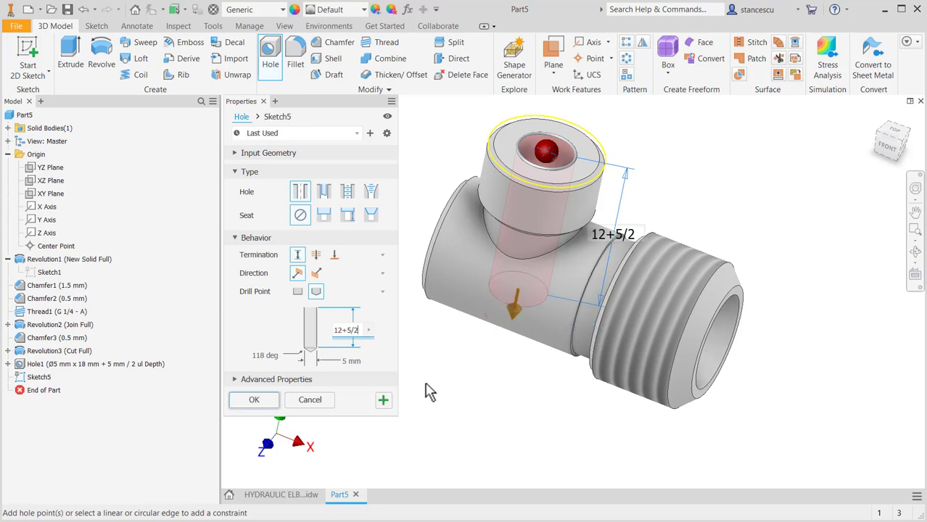
left_click(274, 400)
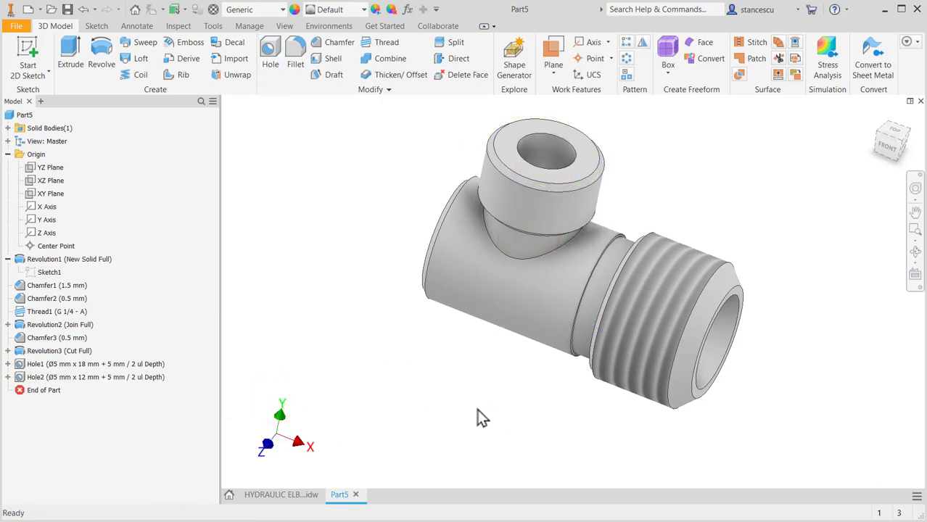
- Chamfer the bore's circular edge on the branch's top face by 0.5 mm
key("F6")
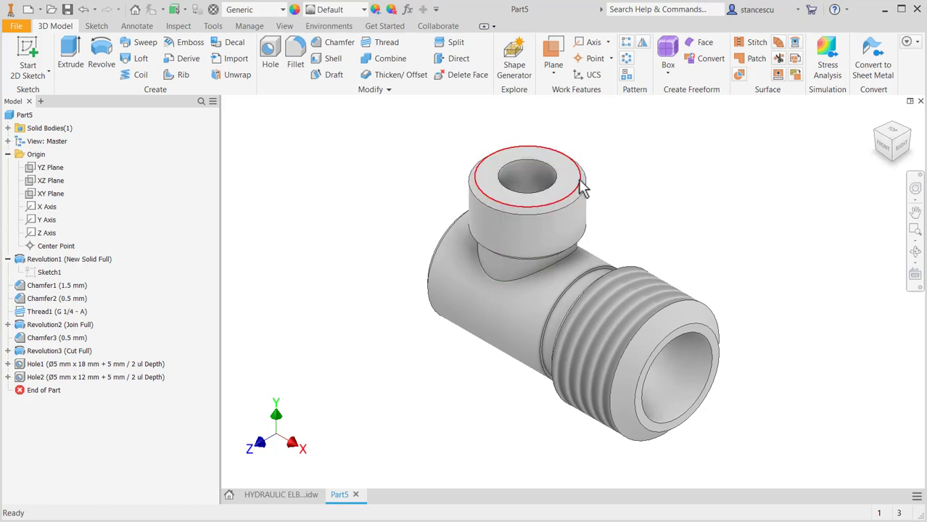
left_click(544, 160)
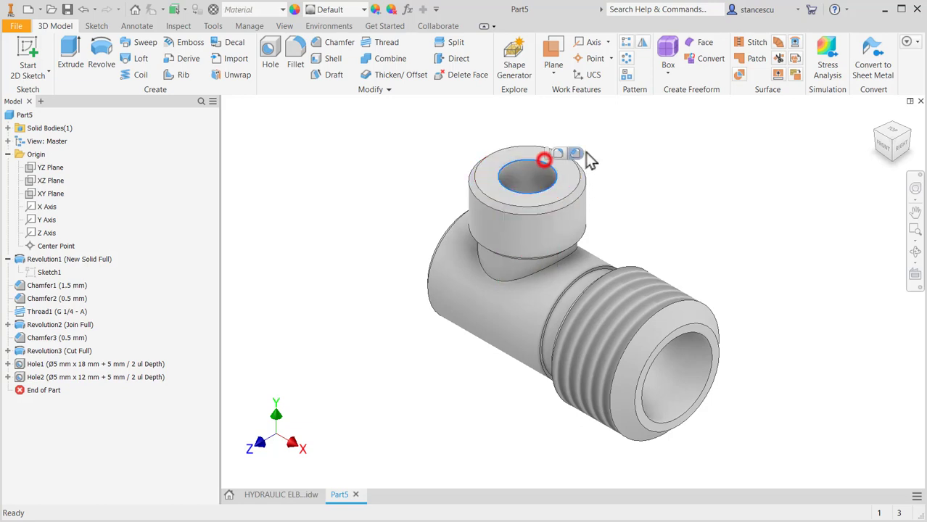
left_click(574, 154)
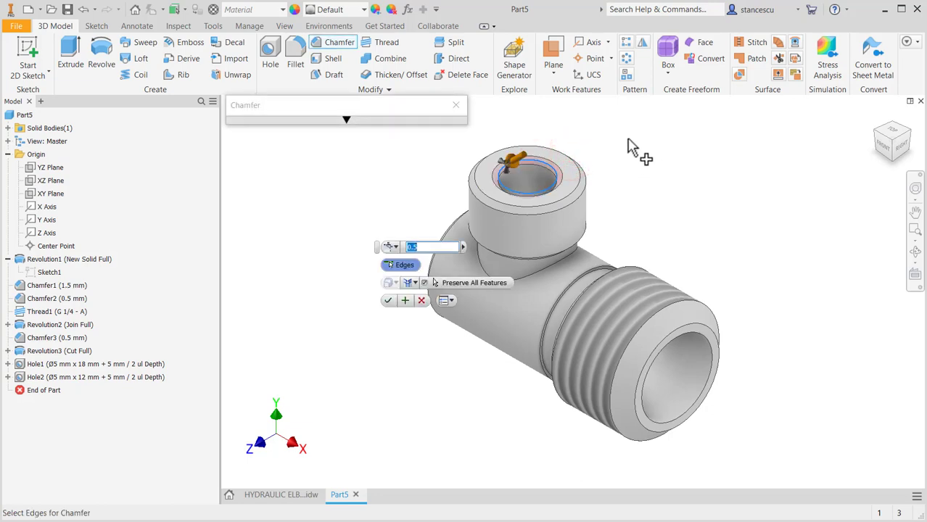
left_click(389, 301)
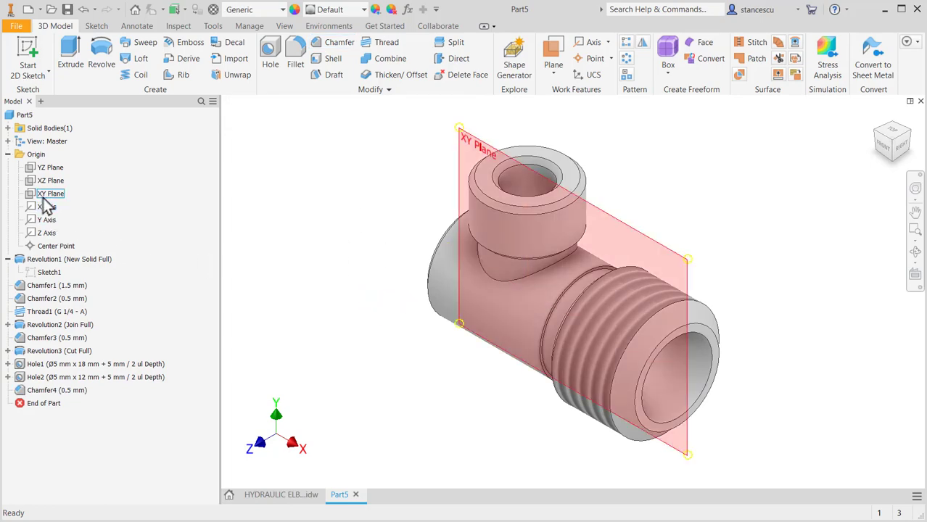
- Consult the section view in the elbow drawing, and start a sketch on the part's XY plane with the model sliced there
left_click(267, 497)
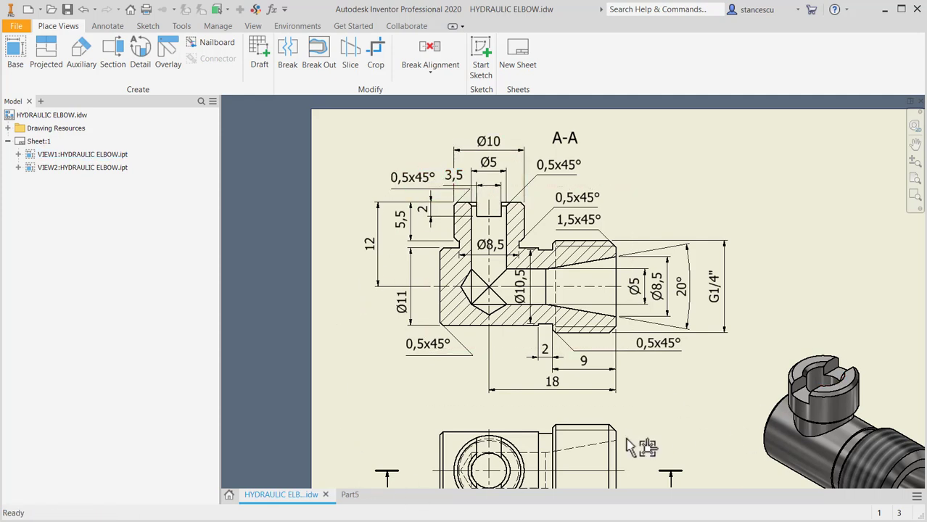
left_click(349, 495)
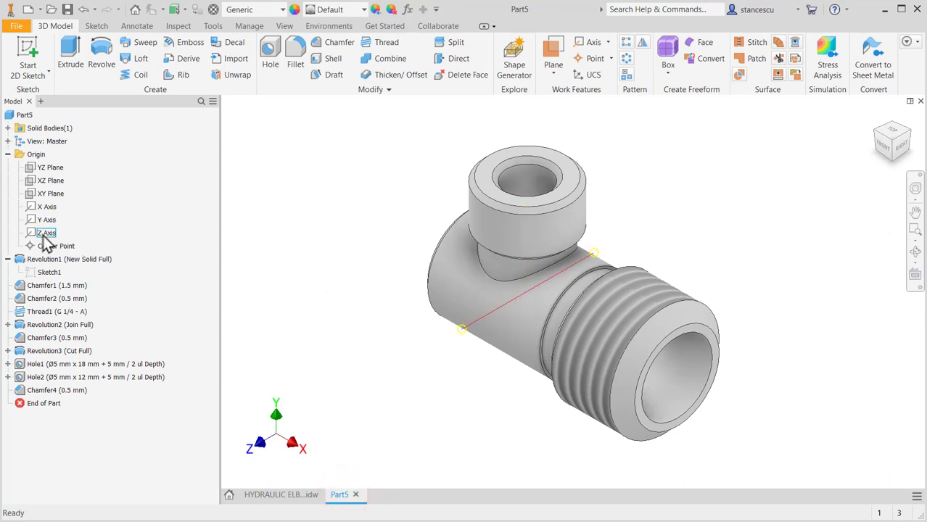
left_click(33, 194)
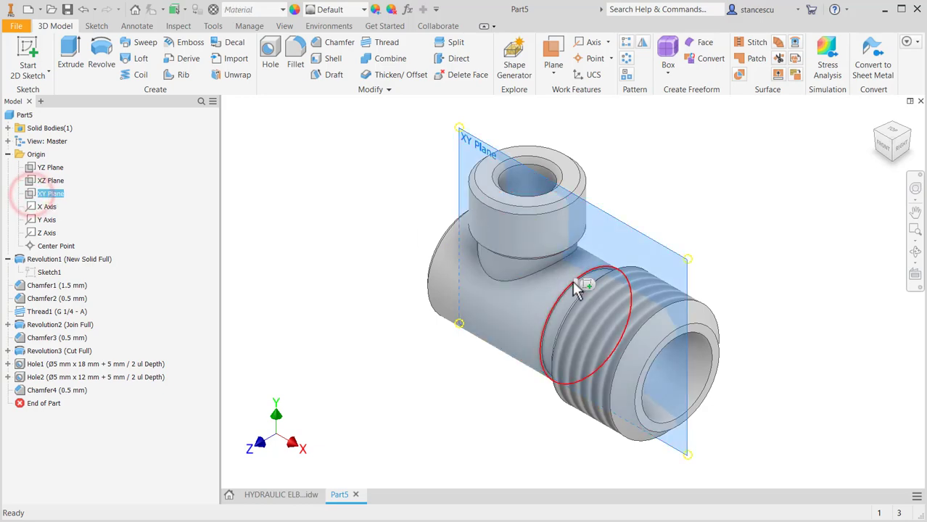
left_click(587, 282)
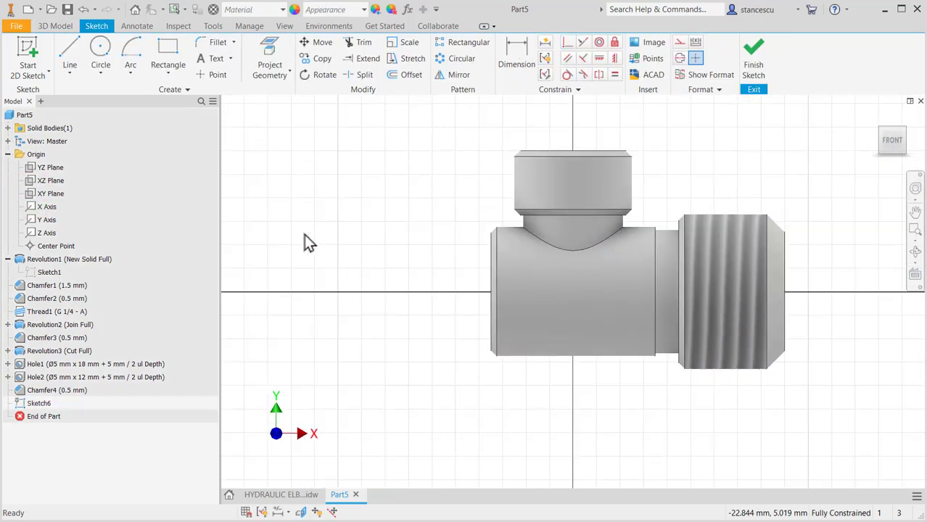
key("F7")
scroll(570, 254, "up", 3)
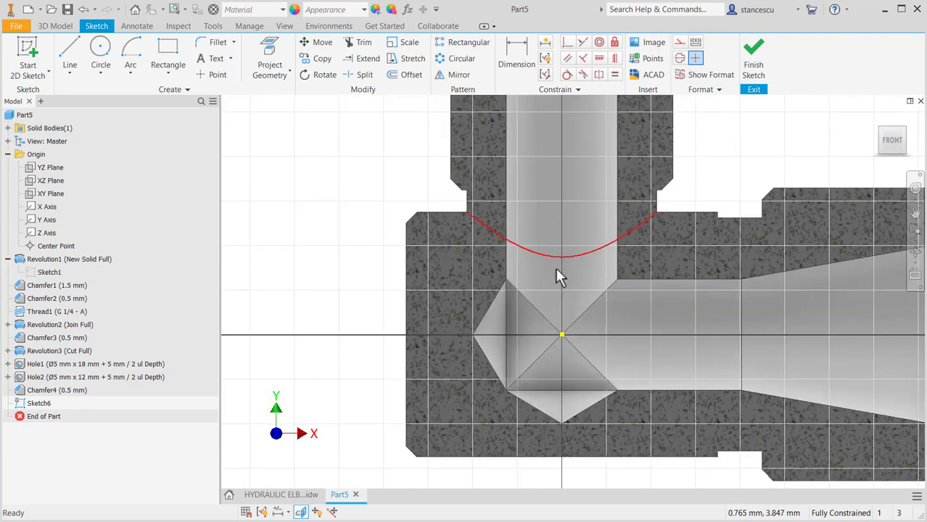
scroll(593, 341, "down", 3)
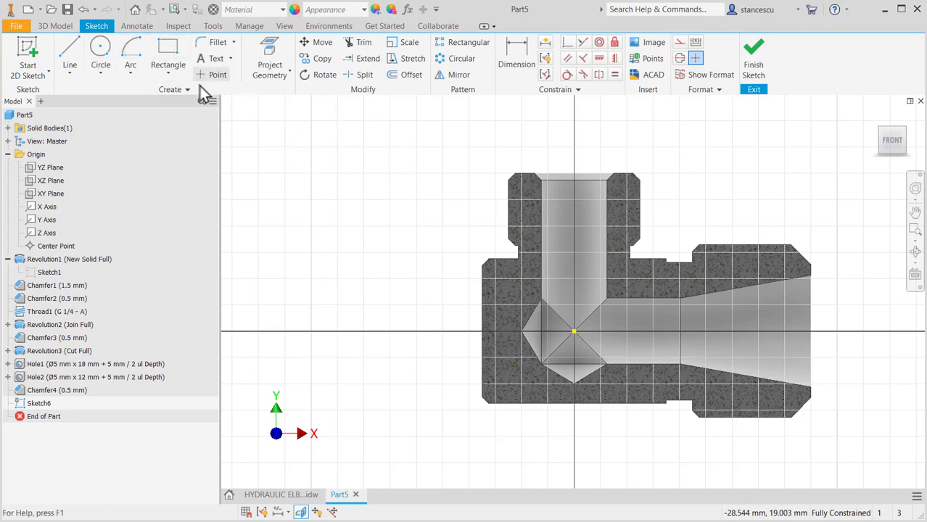
- Project the branch's top edge and sketch a rectangle about 3.1 mm wide and 2 mm deep down from it across the bore
left_click(268, 62)
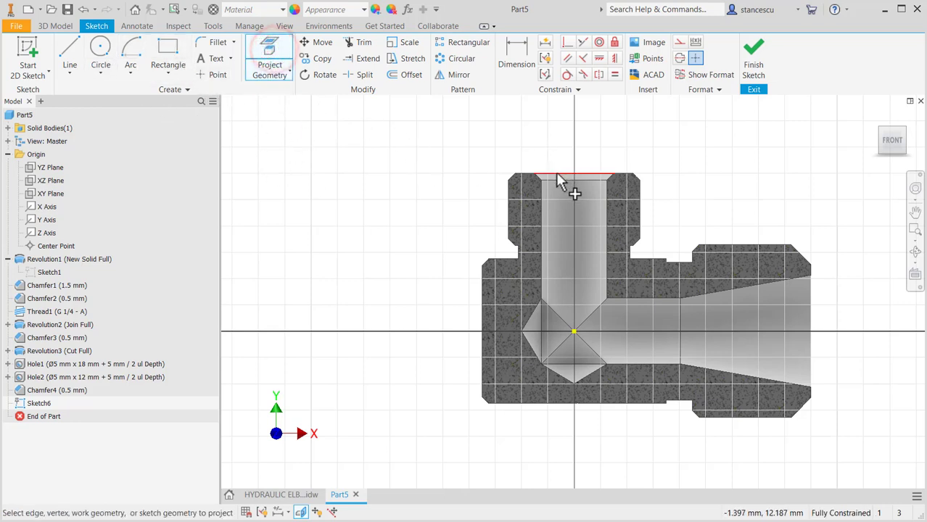
left_click(556, 172)
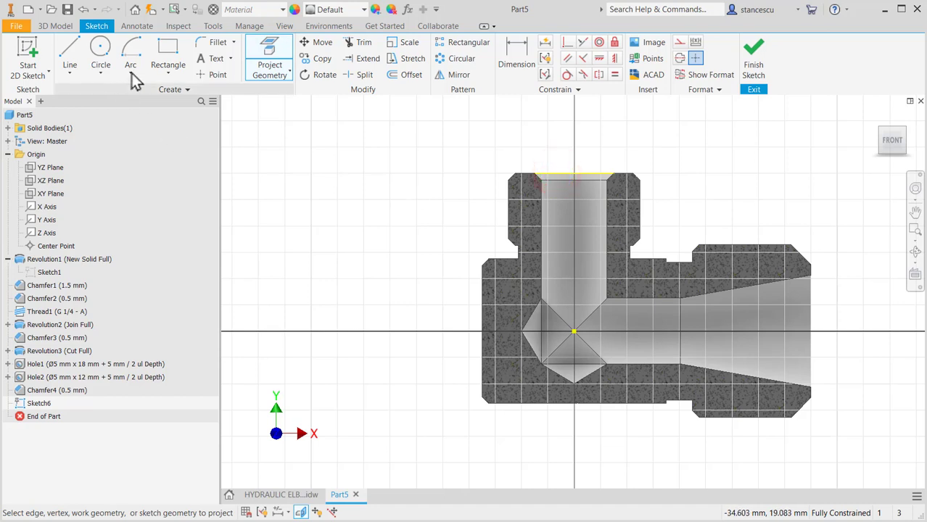
left_click(169, 48)
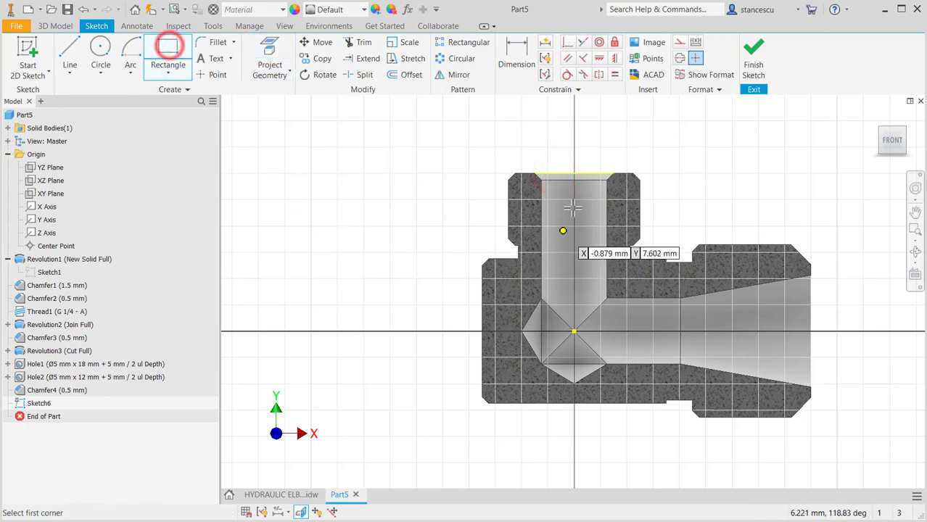
left_click(555, 175)
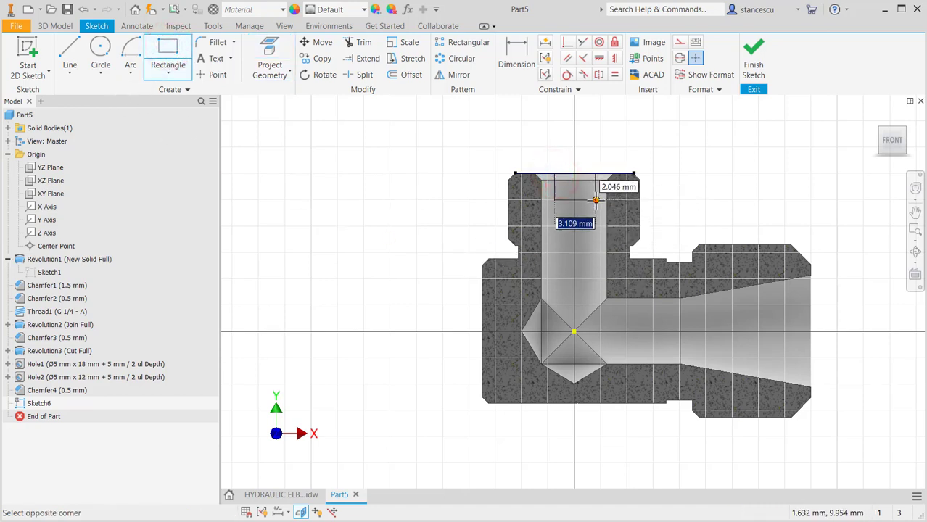
left_click(596, 200)
- Constrain the midpoint of the slot rectangle's lower edge vertically in line with the sketch origin
left_click(615, 59)
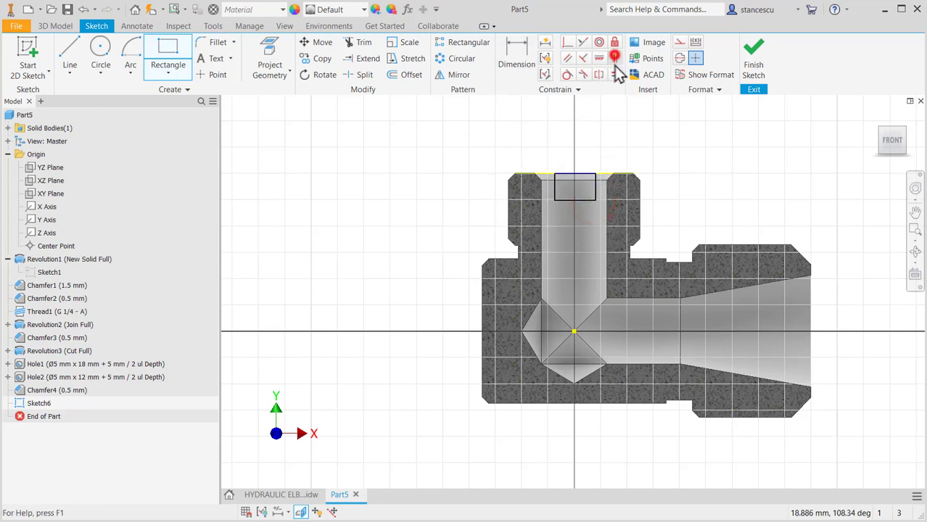
left_click(576, 200)
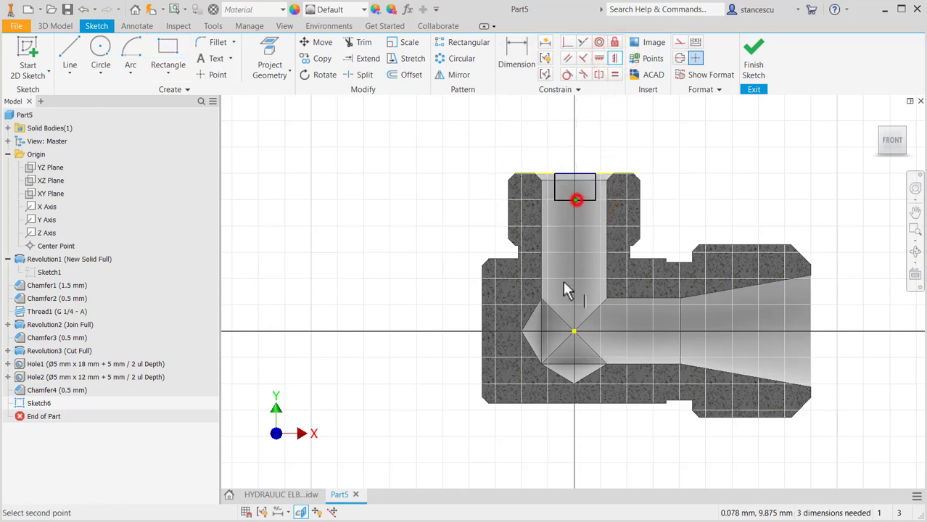
left_click(573, 330)
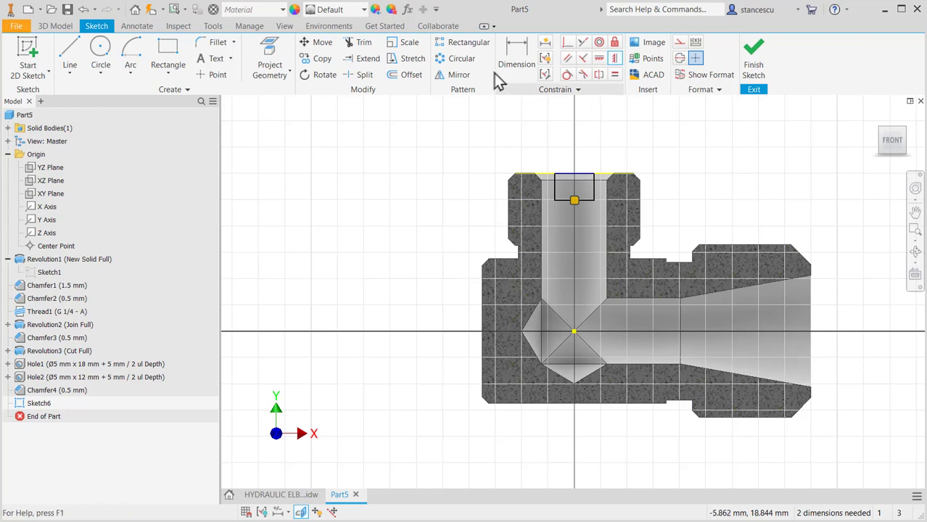
- Dimension the slot rectangle's depth between its lower and upper edges as 2 mm
left_click(519, 48)
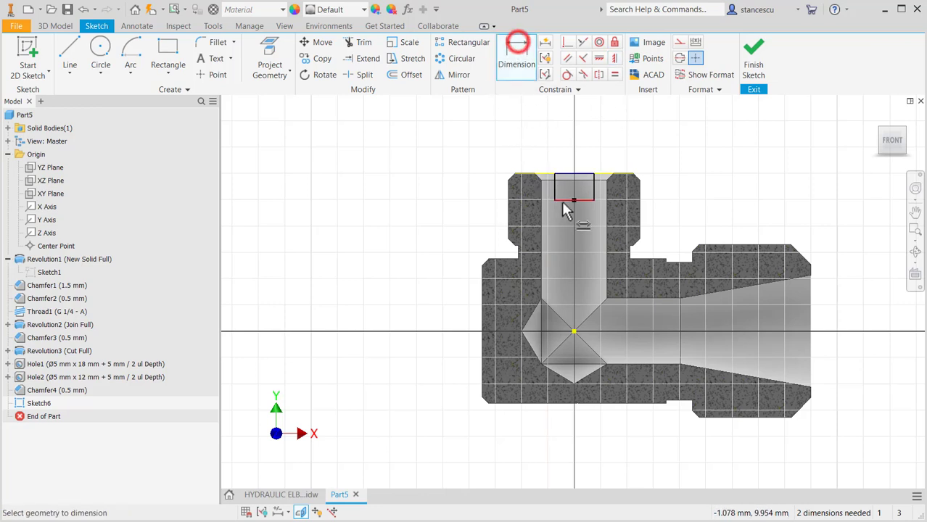
left_click(564, 200)
left_click(561, 173)
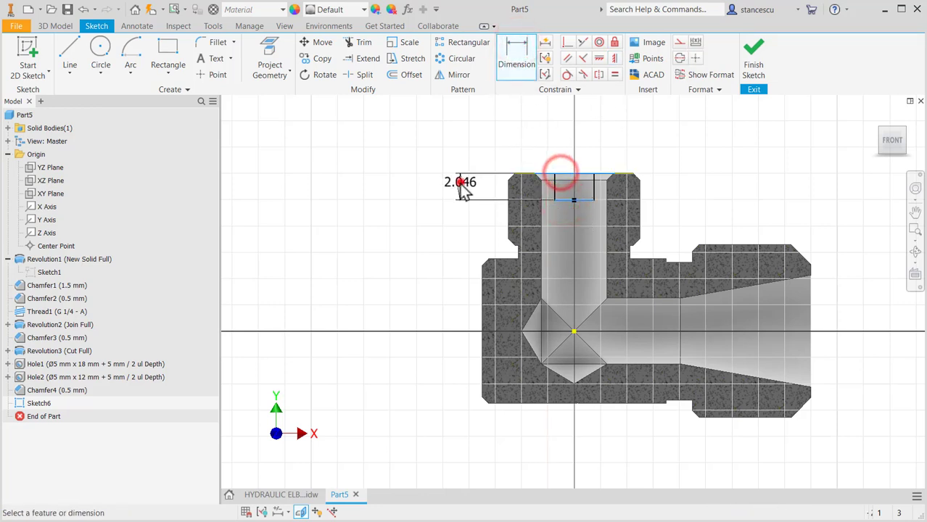
left_click(463, 185)
type("2")
key("Return")
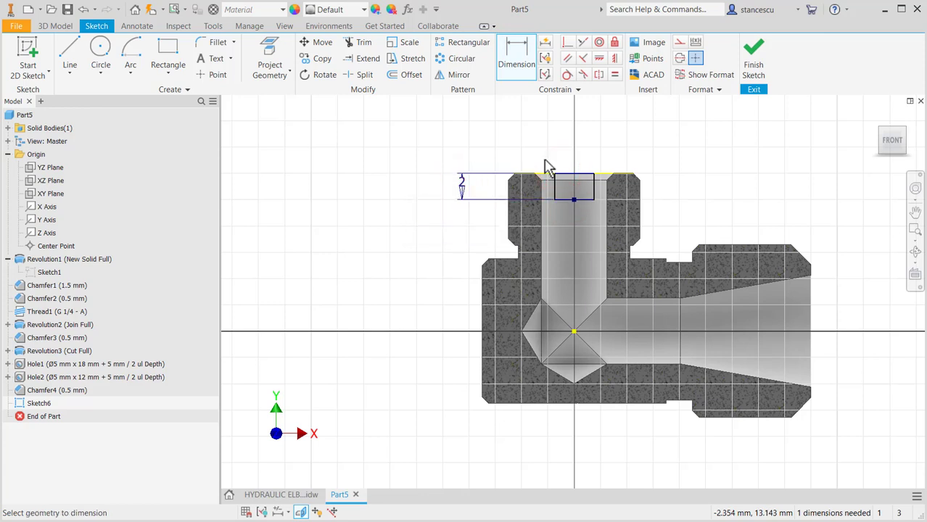
- Dimension the slot rectangle's width as 3.5 mm and finish the sketch
left_click(554, 187)
left_click(596, 187)
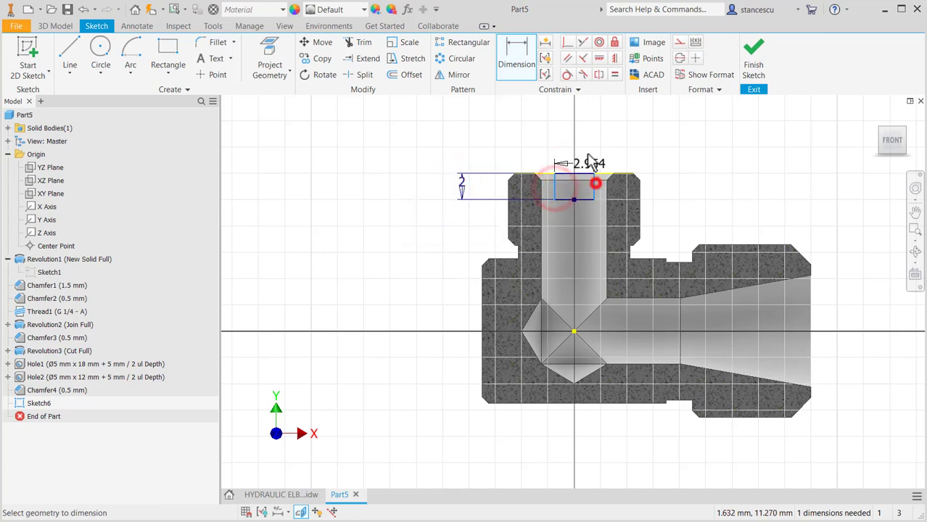
left_click(627, 145)
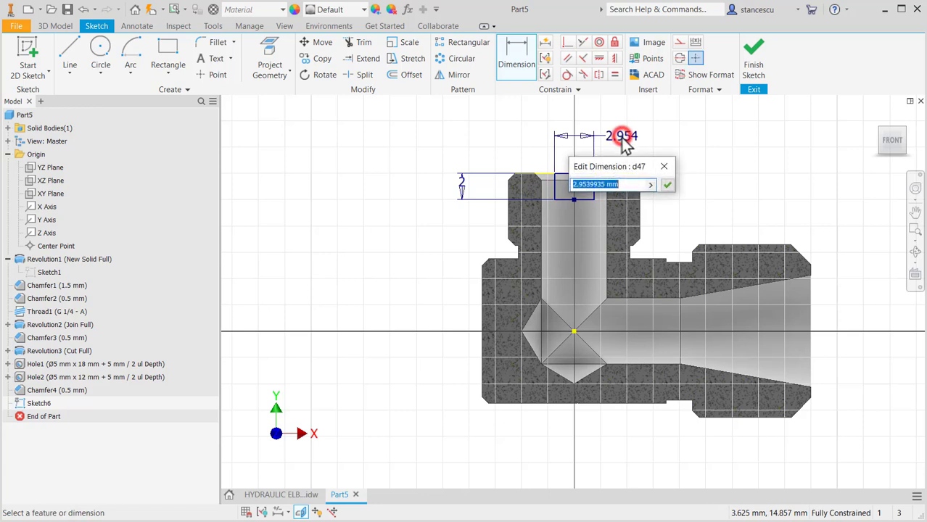
type("3.5")
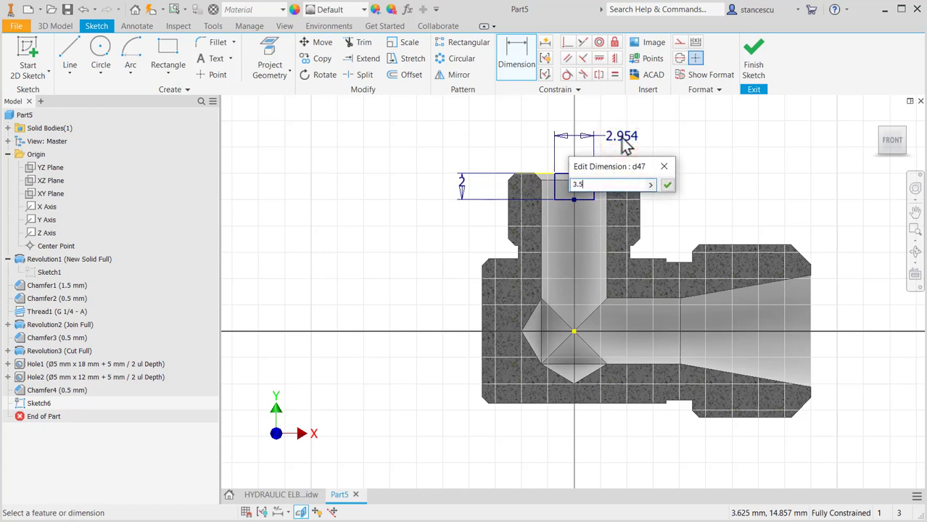
key("Return")
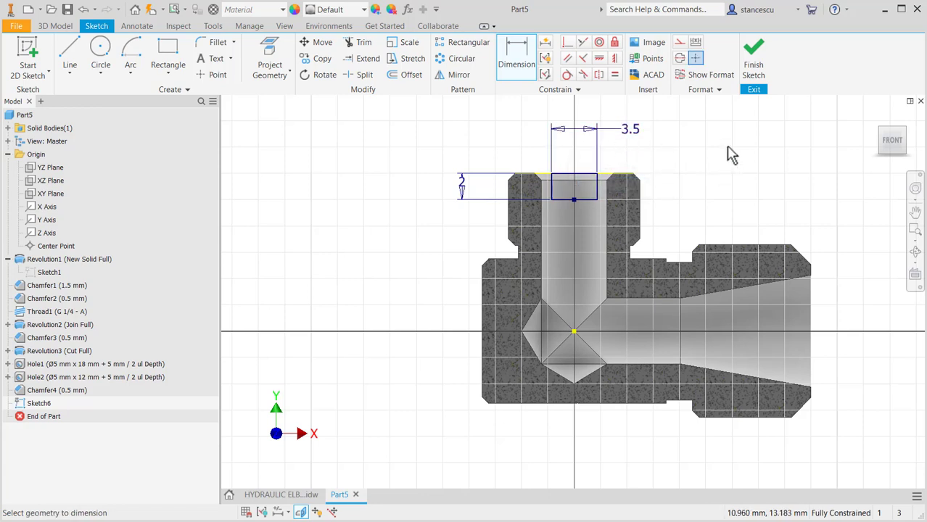
left_click(753, 59)
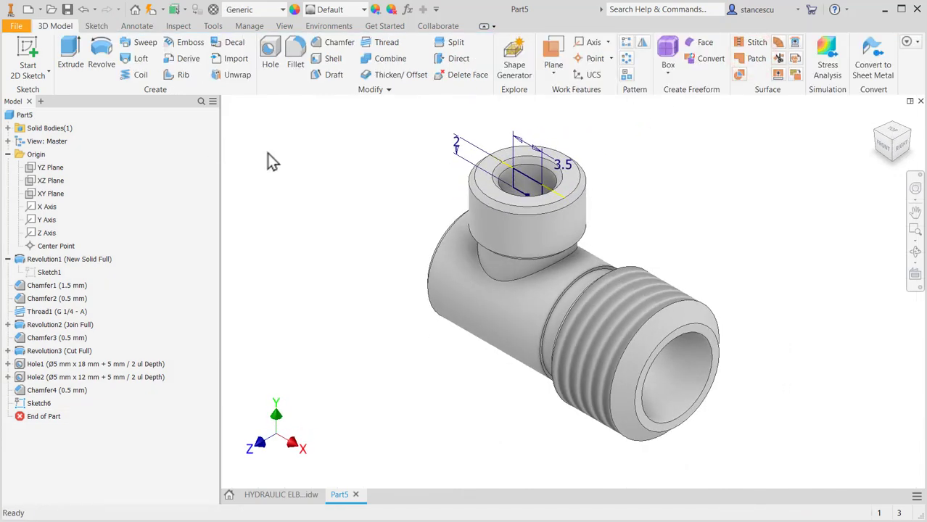
- Extrude the slot rectangle as a symmetric cut through all of the vertical branch's top
left_click(76, 51)
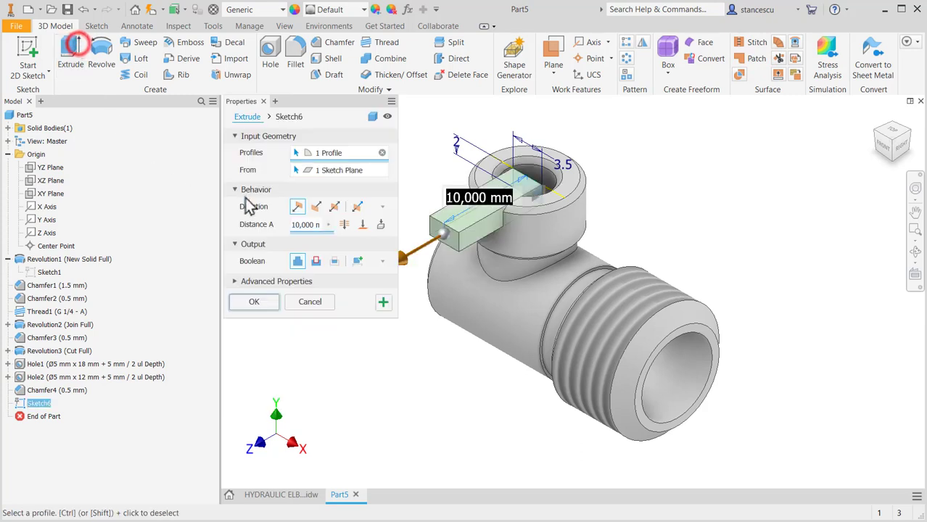
left_click(334, 207)
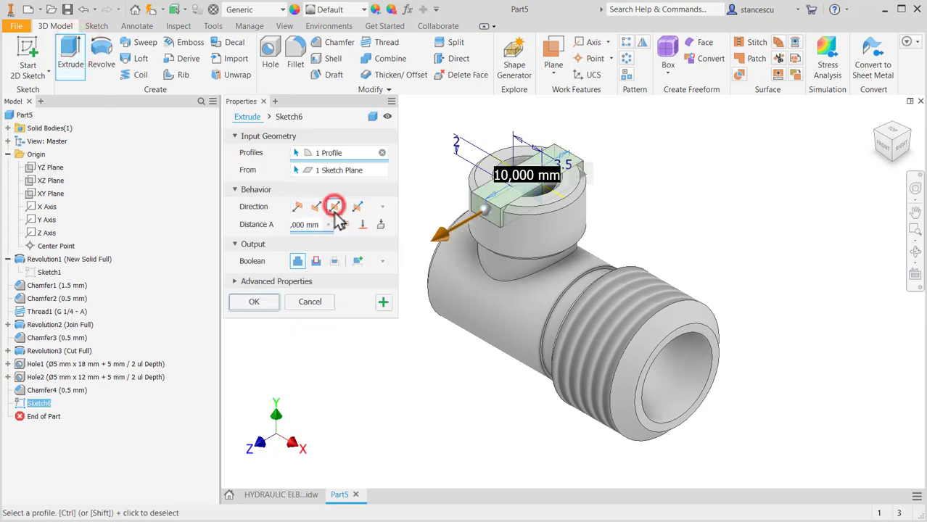
left_click(315, 262)
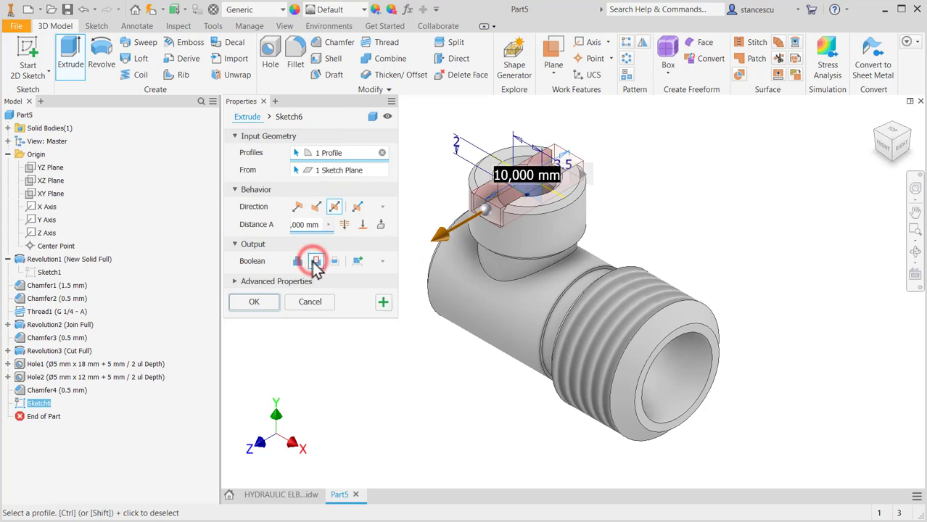
left_click(344, 225)
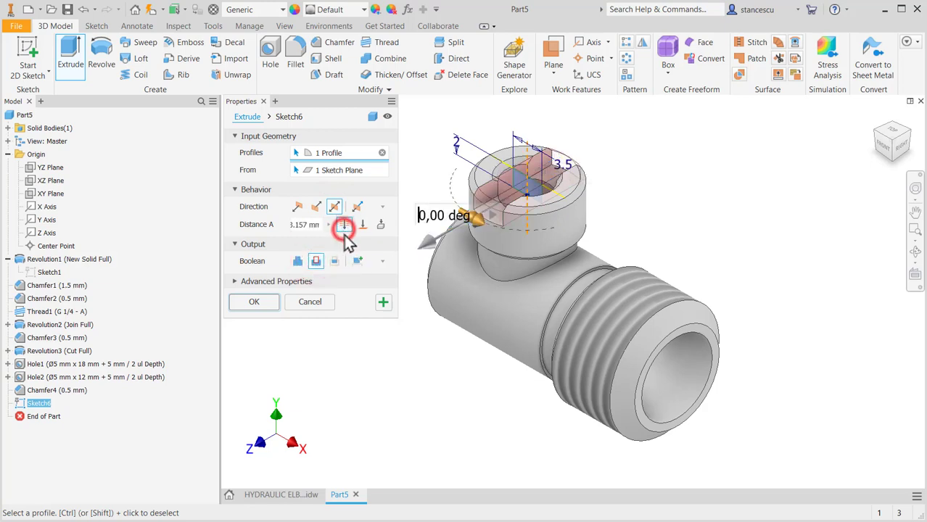
left_click(255, 303)
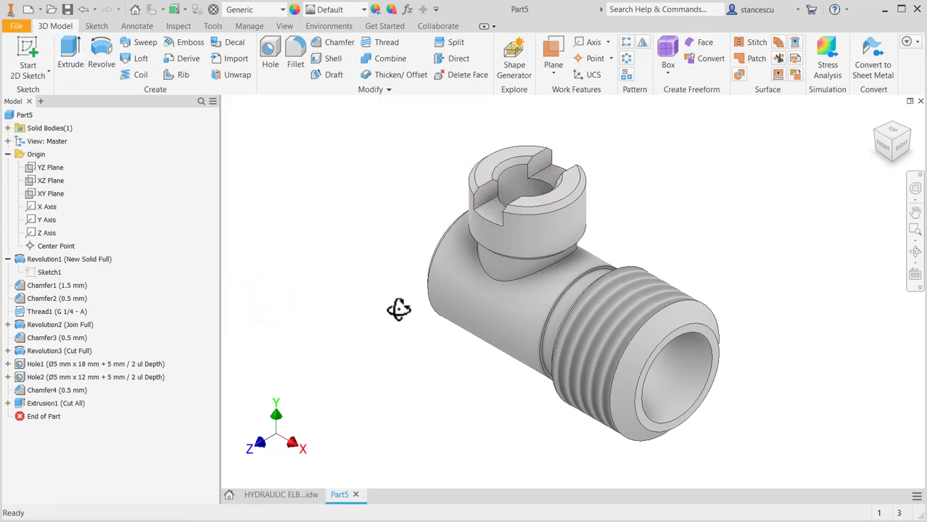
- Edit the G 1/4 thread feature and set its direction to right hand
middle_click_drag(399, 310, 346, 280, "shift")
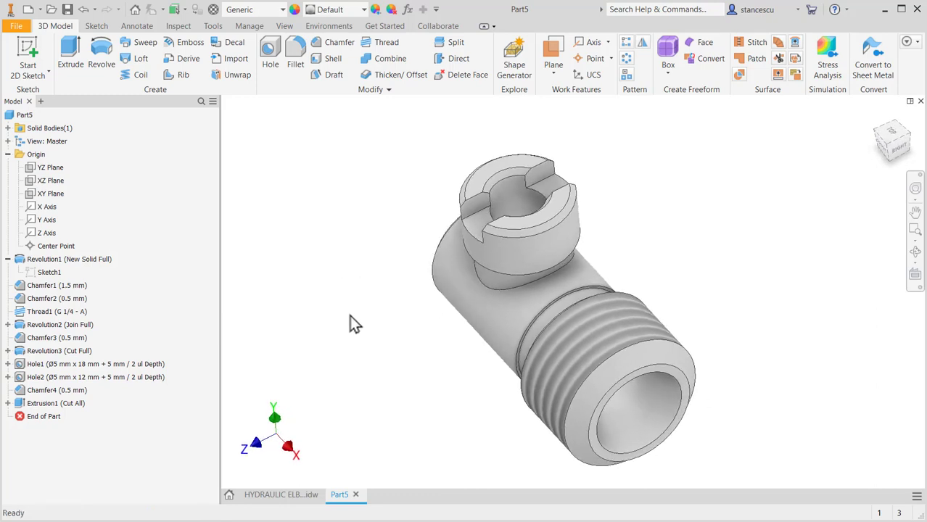
key("F6")
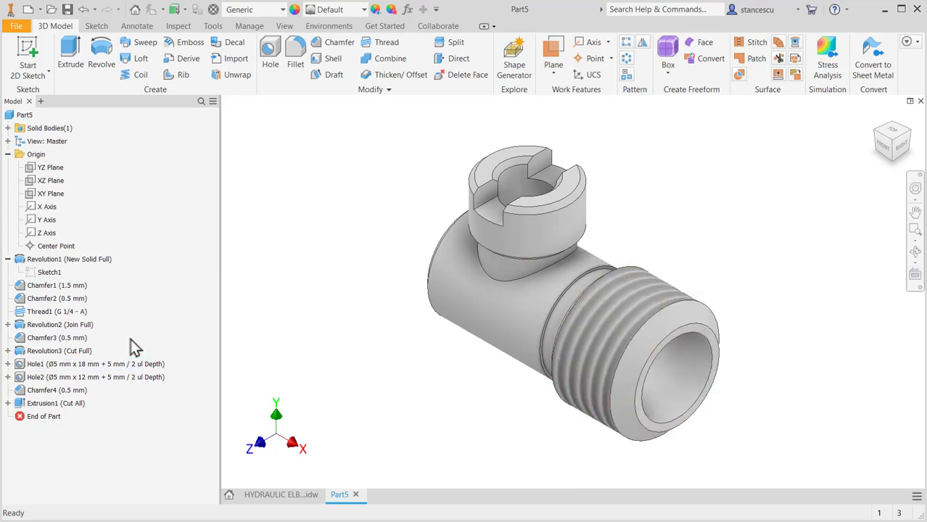
double_click(22, 312)
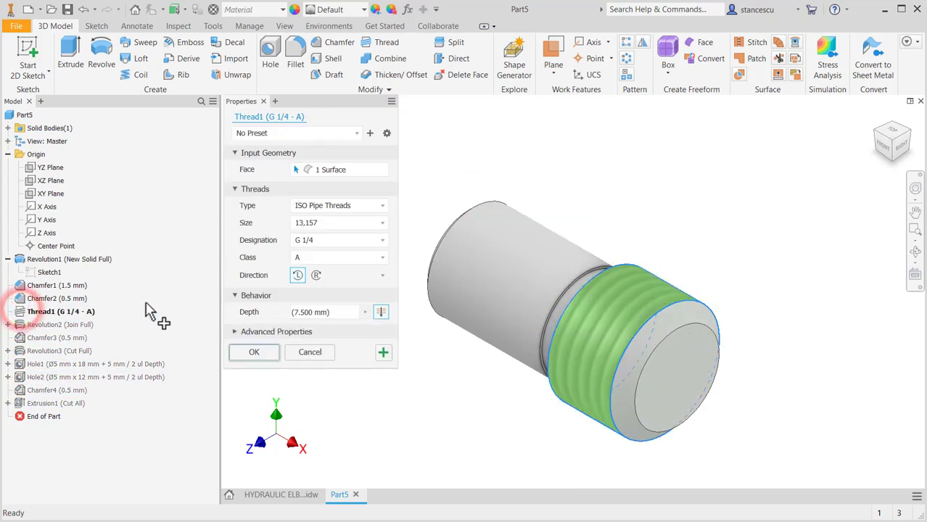
left_click(317, 276)
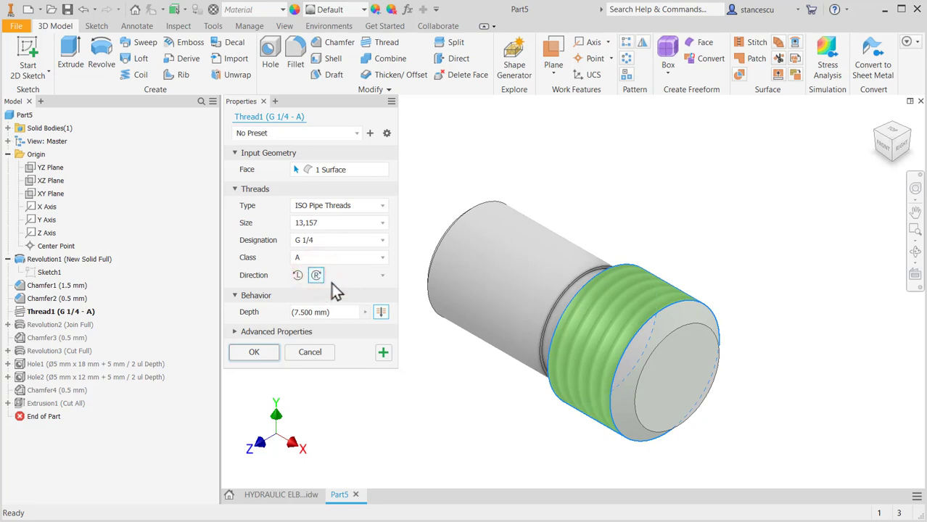
left_click(258, 354)
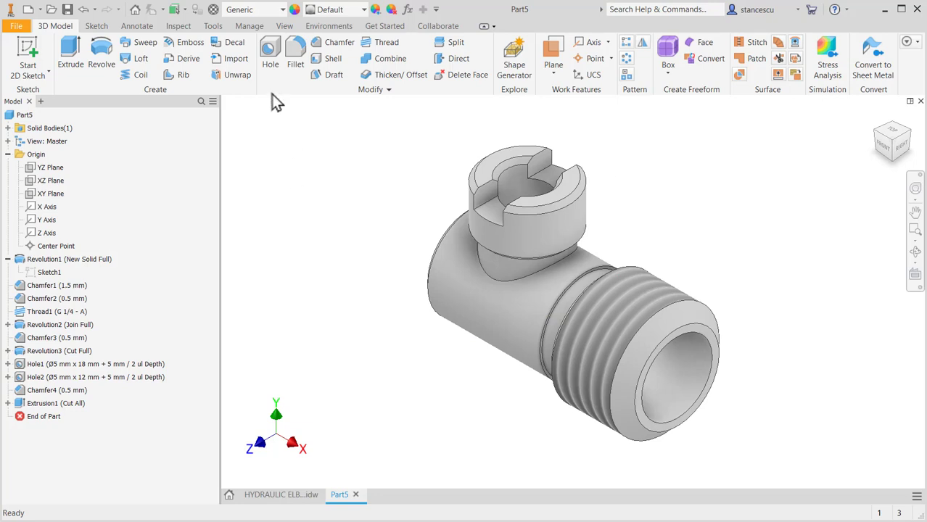
- Assign the Steel, Carbon material to the part and set its appearance to Gunmetal - Antique Polished
left_click(277, 11)
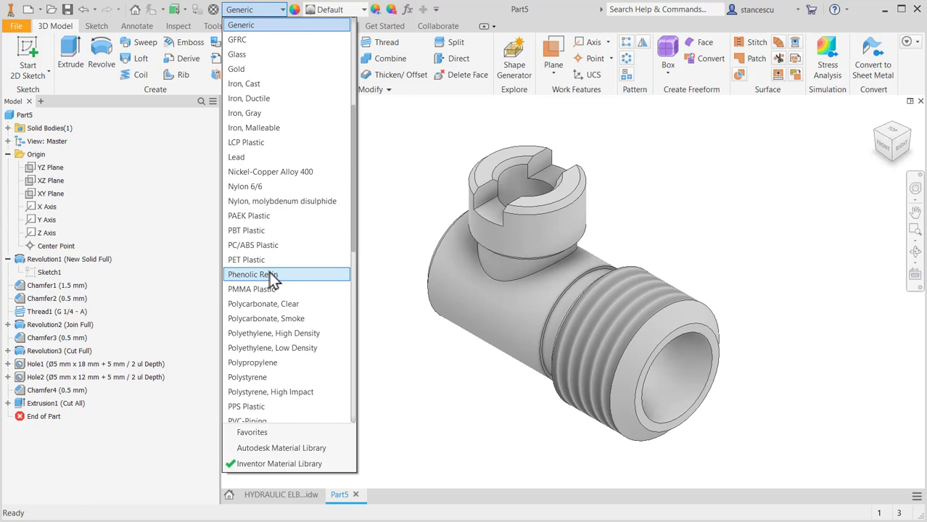
scroll(271, 281, "down", 7)
left_click(275, 292)
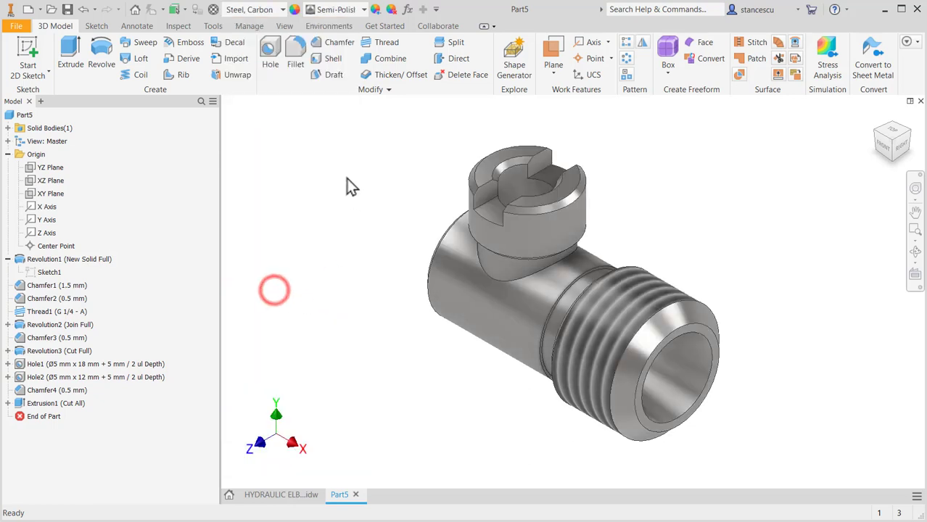
left_click(362, 10)
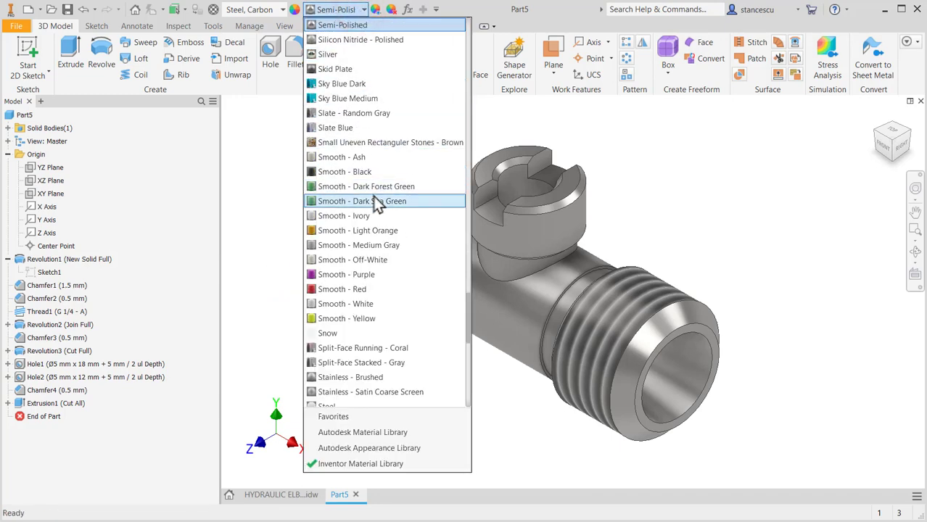
scroll(376, 205, "up", 15)
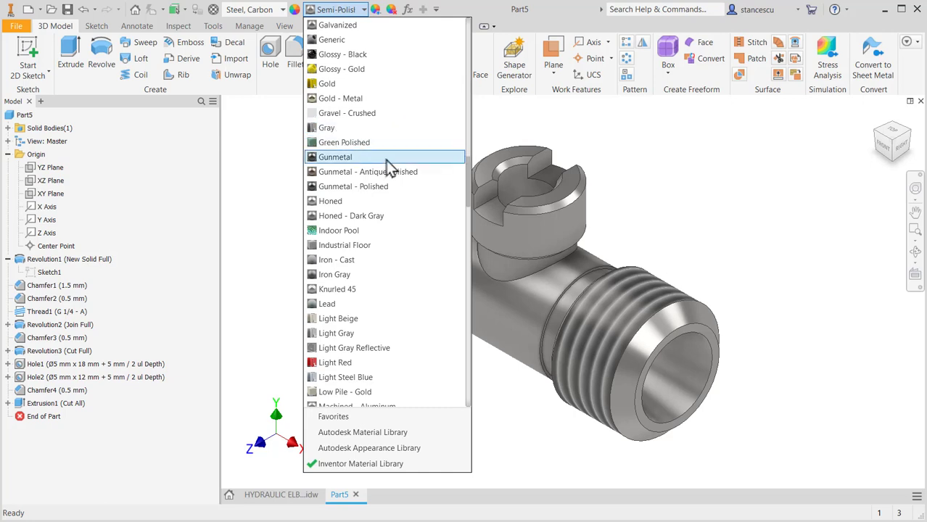
left_click(374, 178)
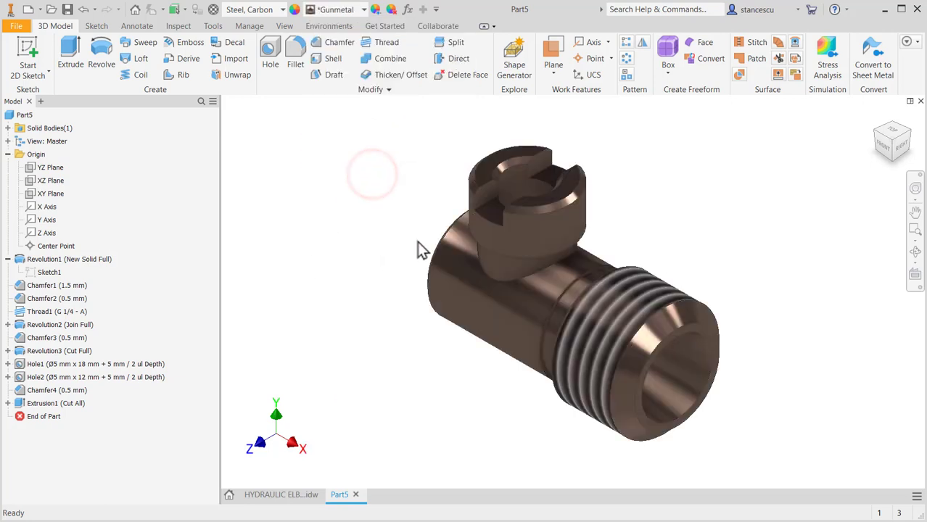
- Apply a light-coloured appearance to the tapered bore, the internal straight bores, and the branch's outer cylindrical face and two top faces
left_click(695, 368)
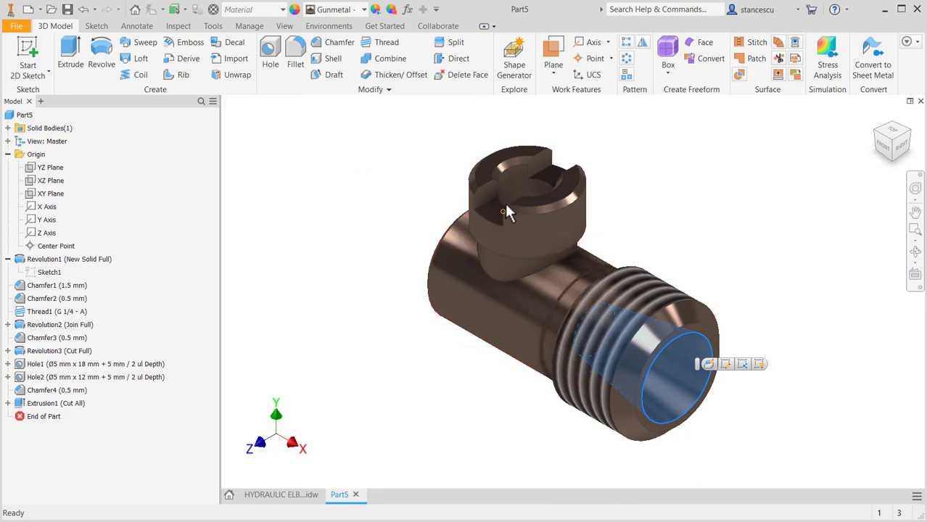
left_click(550, 239, "ctrl")
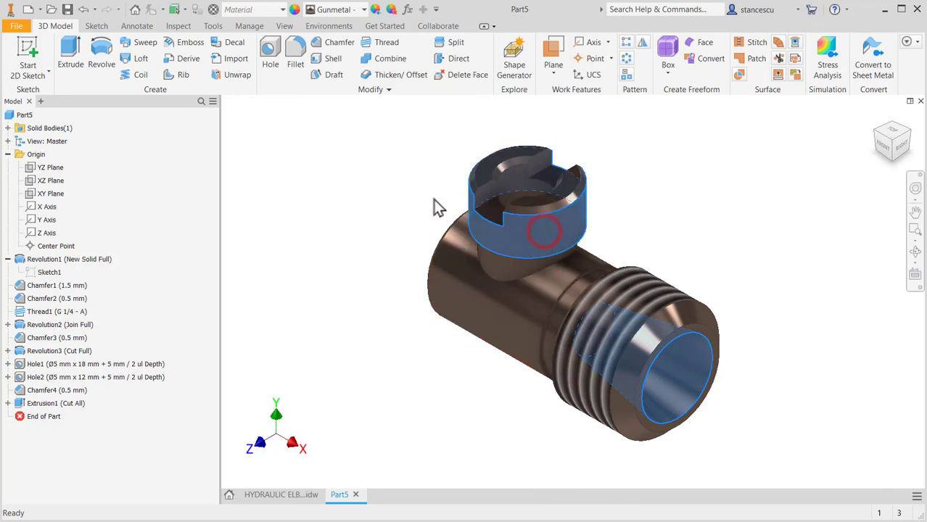
left_click(481, 166, "ctrl")
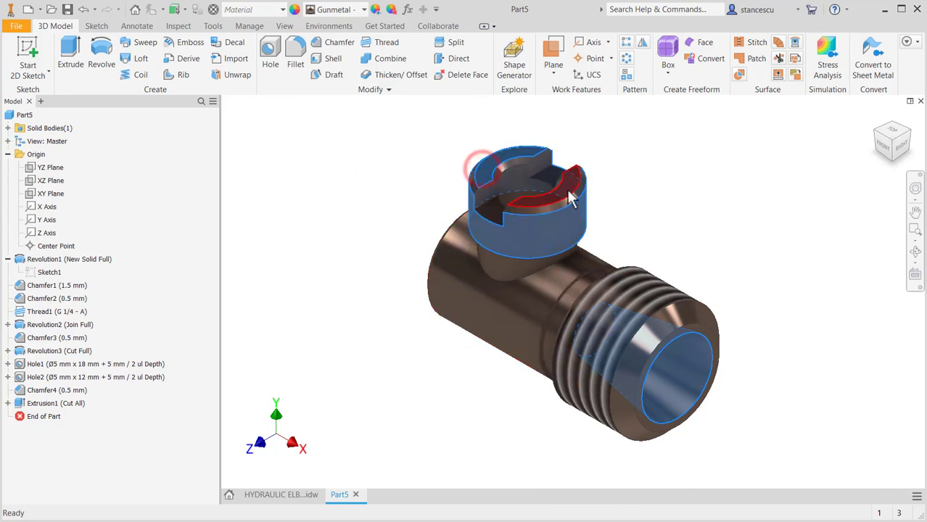
left_click(568, 187, "ctrl")
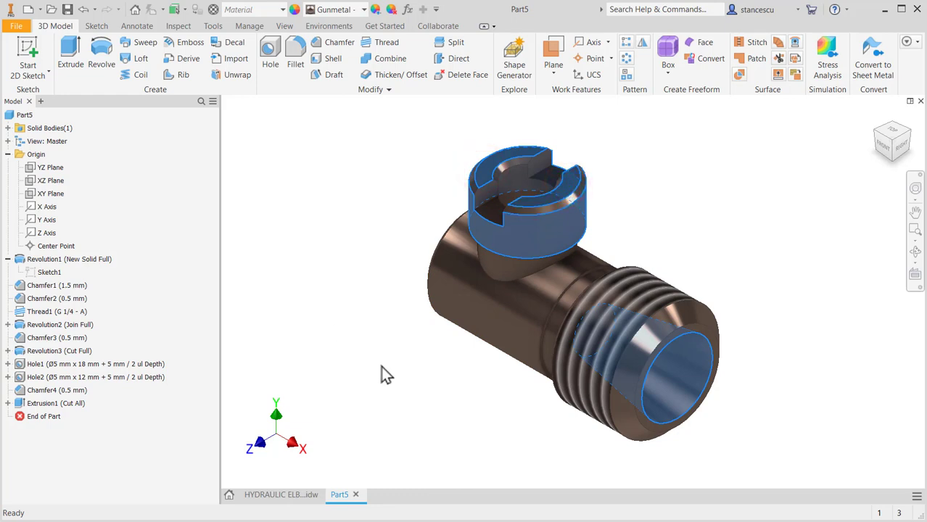
middle_click_drag(422, 398, 432, 409, "shift")
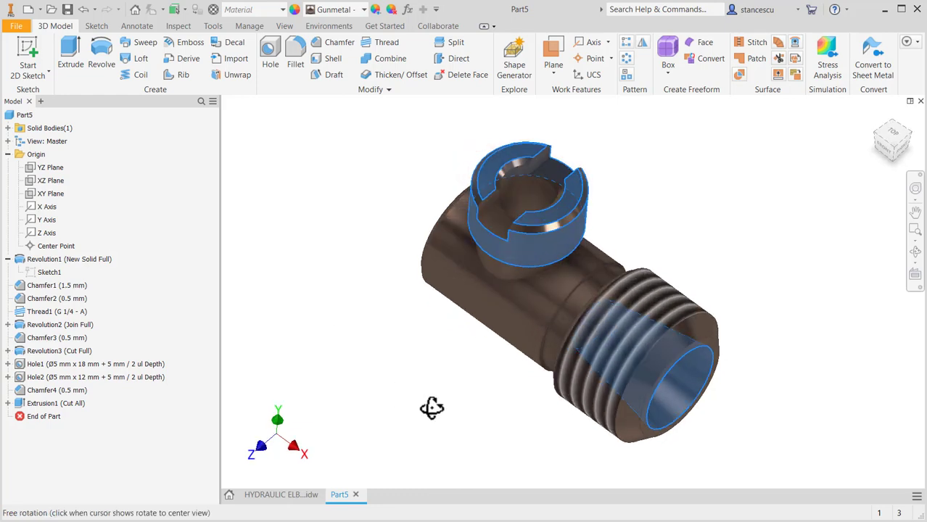
left_click(515, 193, "ctrl")
middle_click_drag(482, 365, 461, 383, "shift")
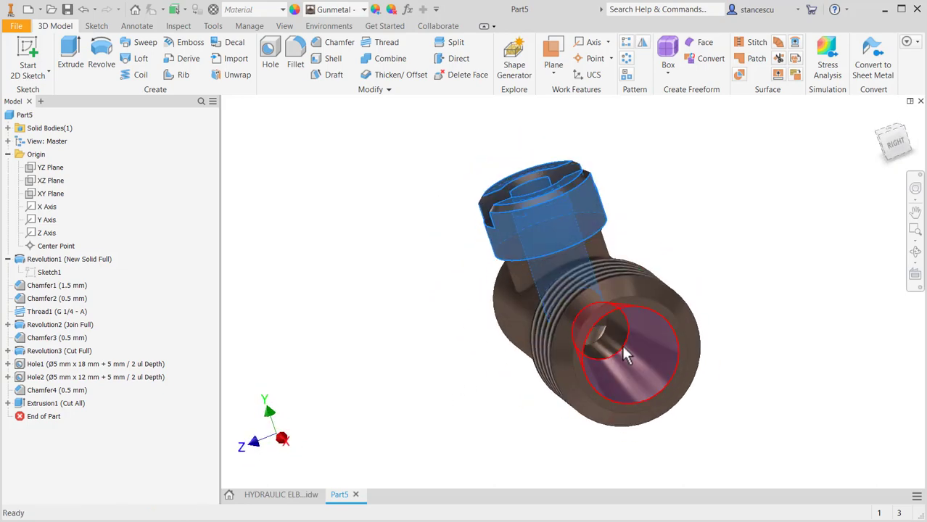
middle_click_drag(404, 371, 457, 377, "shift")
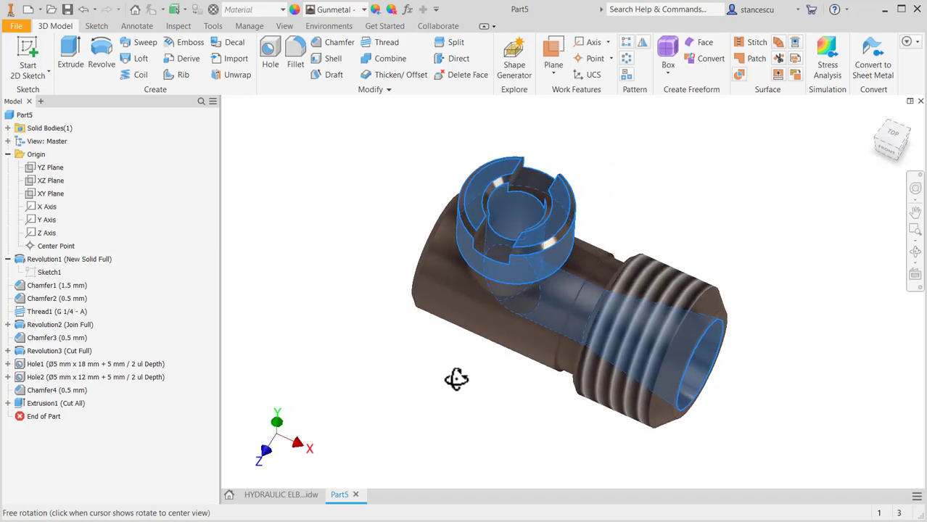
left_click(364, 9)
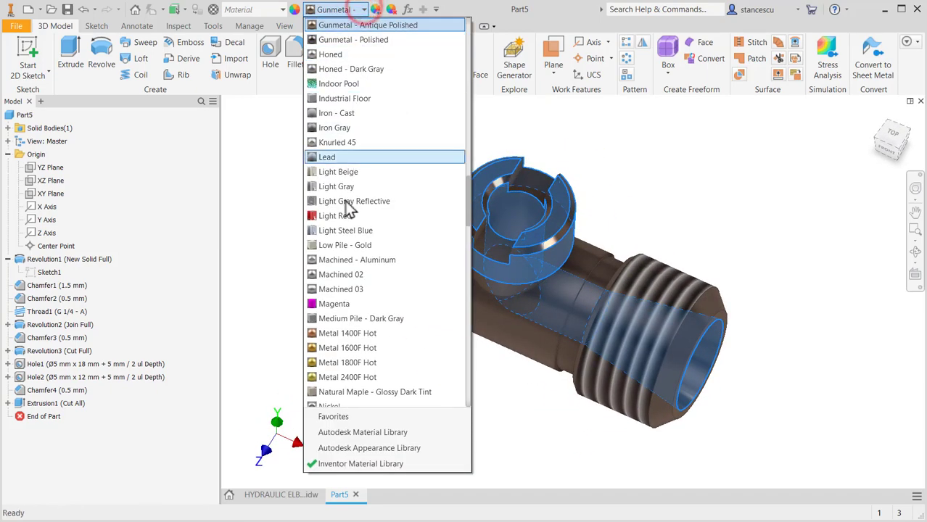
scroll(355, 349, "down", 20)
left_click(361, 320)
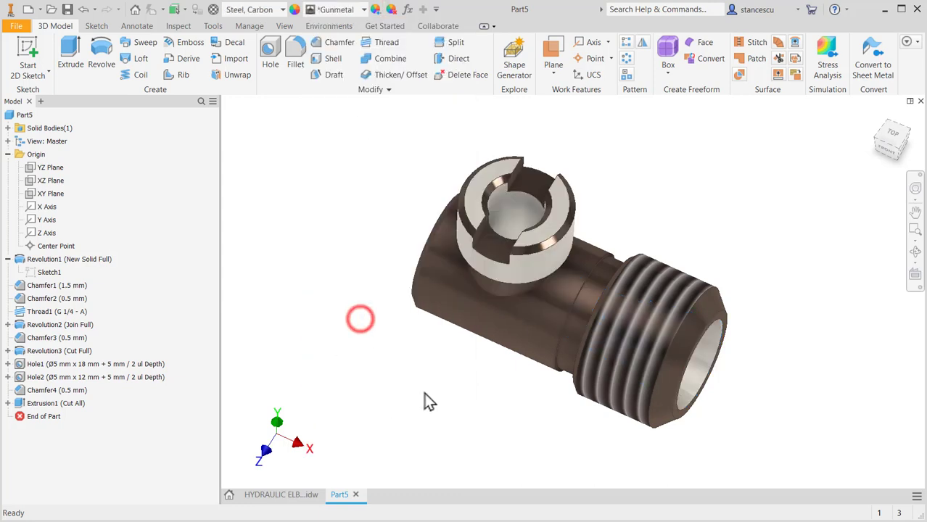
- Apply the Titanium - Polished appearance to the external G 1/4 thread face
middle_click_drag(444, 431, 491, 374, "shift")
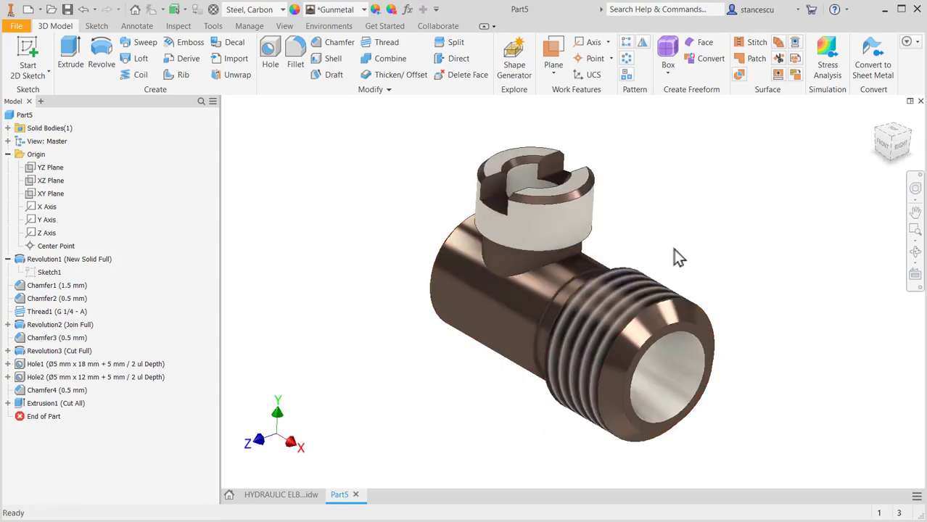
left_click(631, 291)
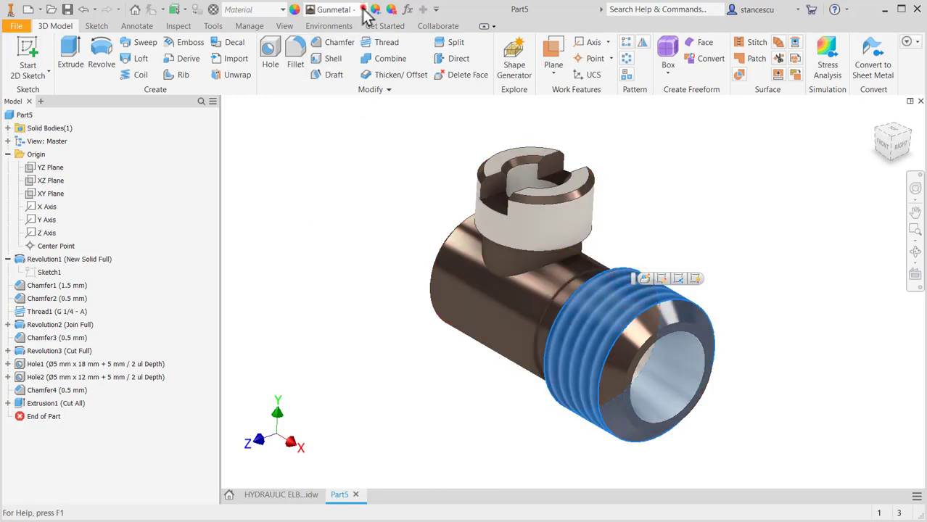
left_click(364, 11)
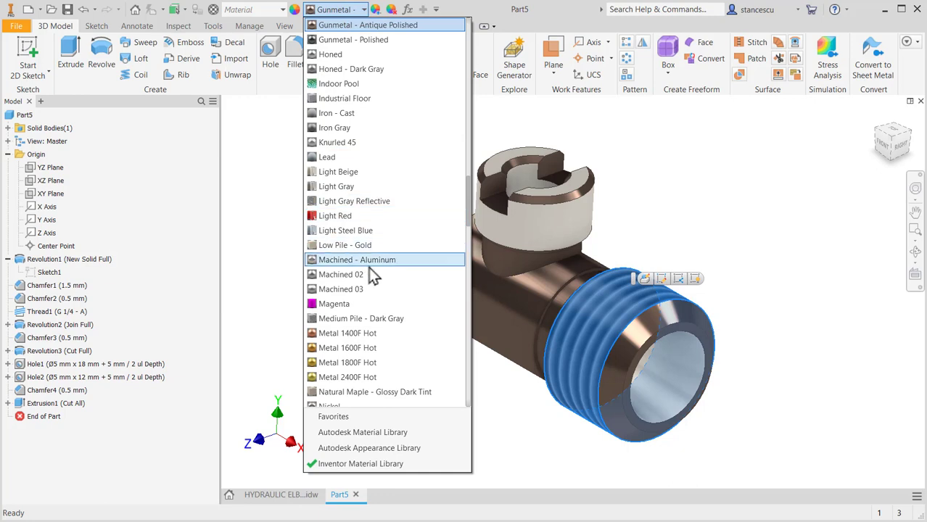
scroll(368, 267, "down", 10)
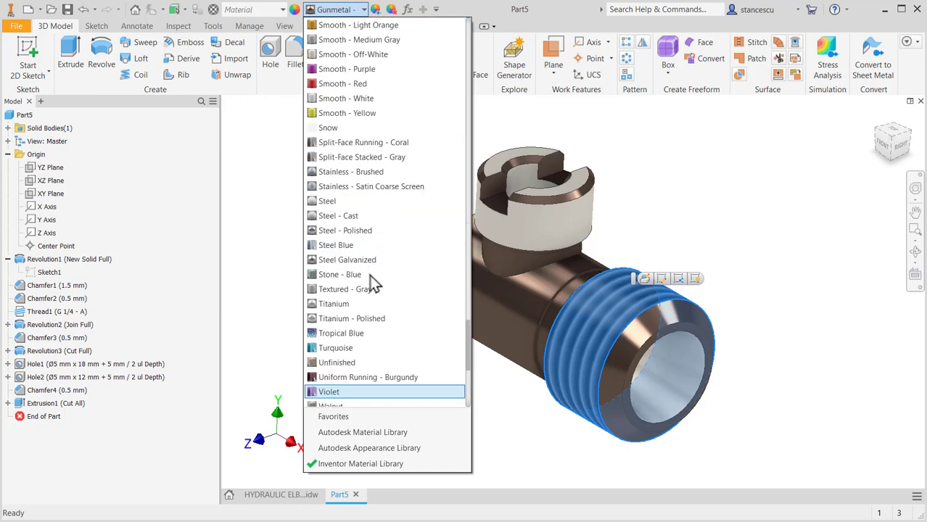
left_click(369, 321)
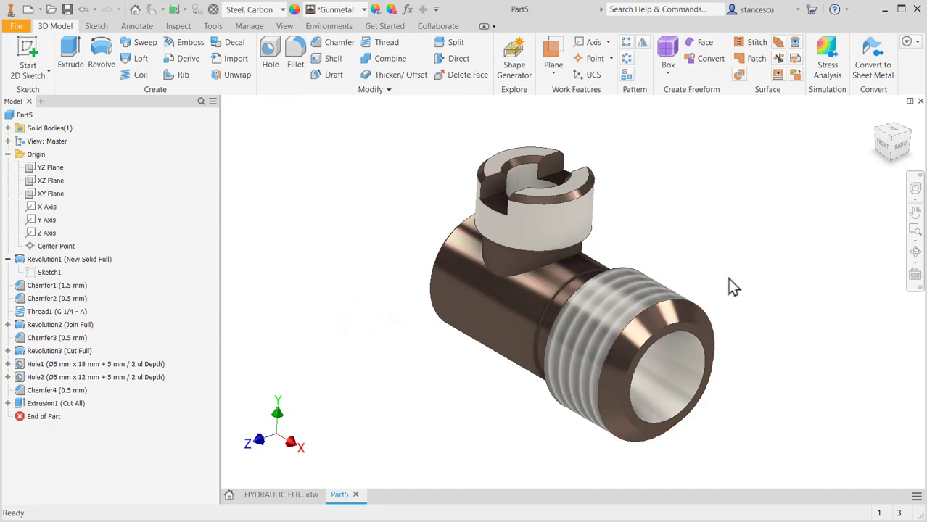
middle_click_drag(729, 279, 696, 283, "shift")
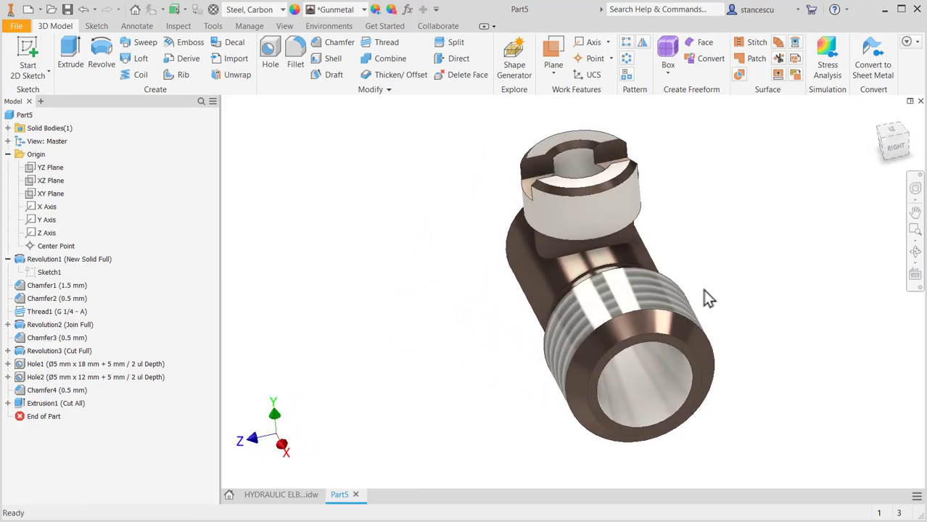
key("F6")
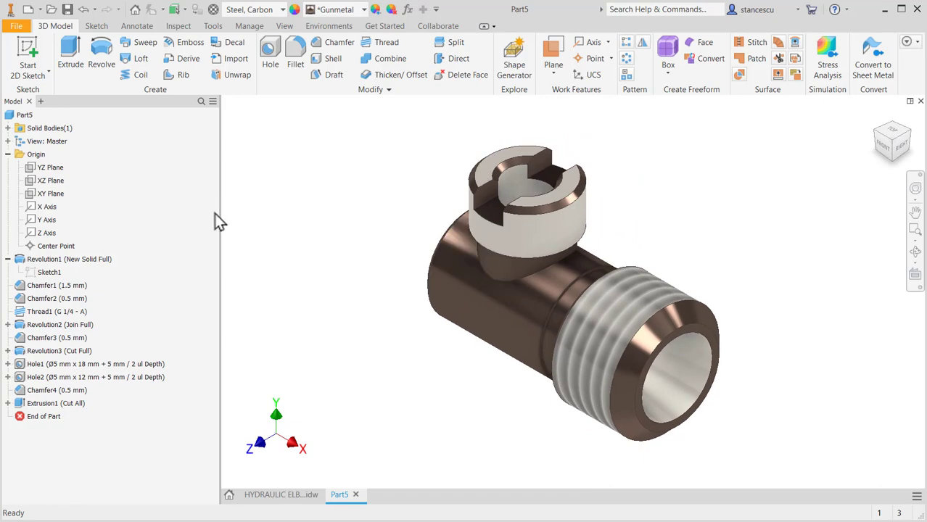
- Calculate the part's physical properties in its iProperties to check the mass, area and volume
right_click(13, 120)
left_click(45, 240)
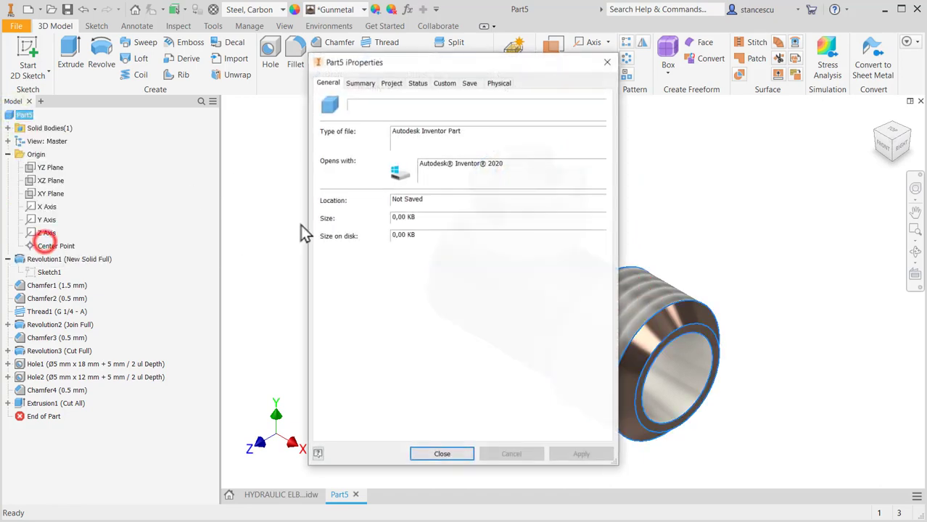
left_click(499, 83)
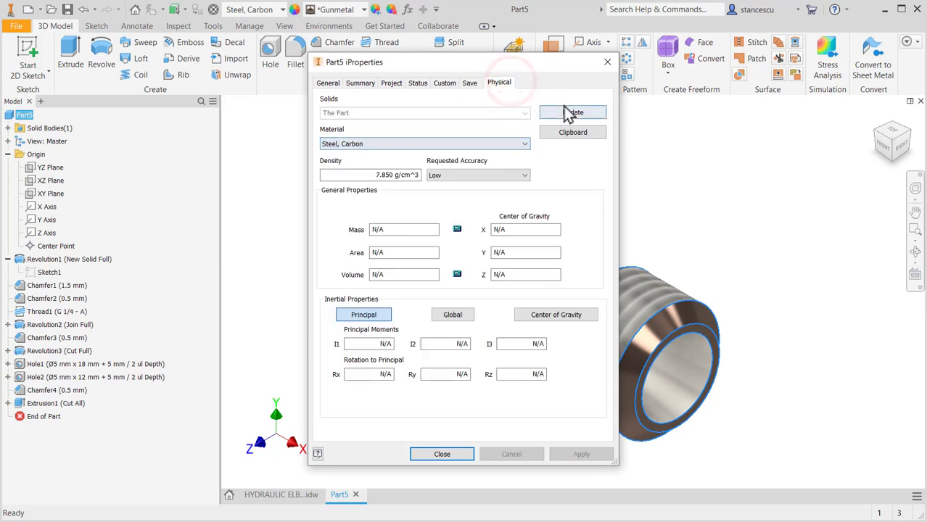
left_click(573, 113)
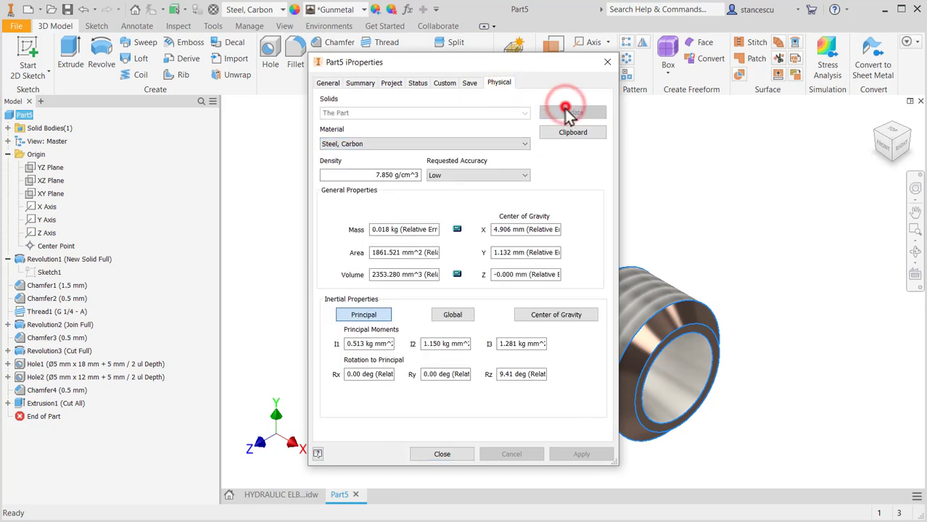
left_click(465, 455)
left_click(682, 190)
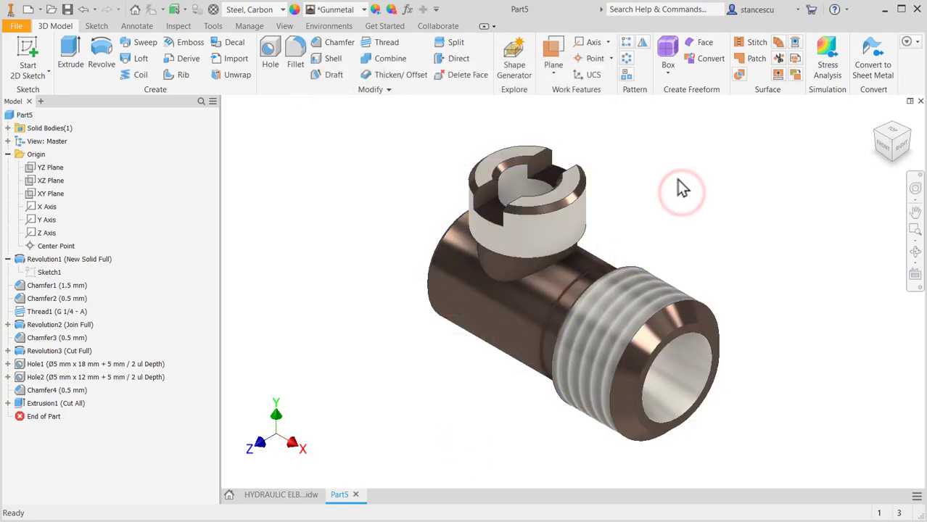